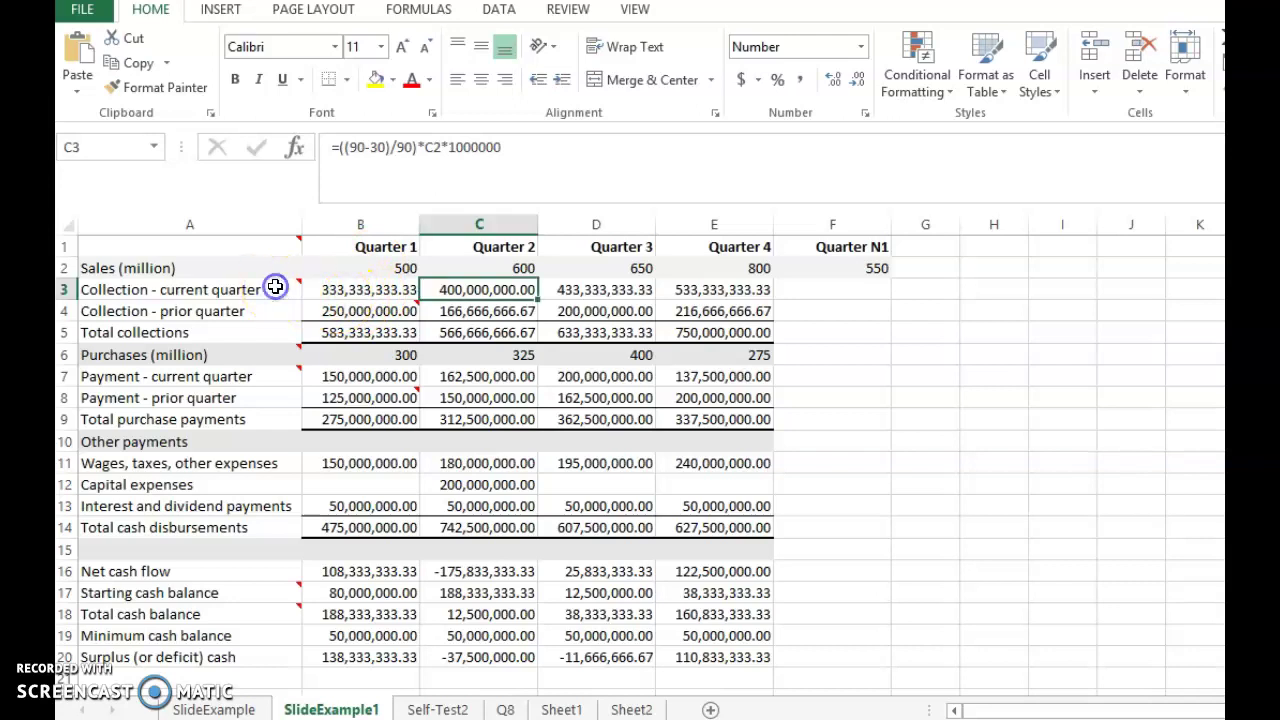
- Examine the current-quarter collection row and the formula behind its Quarter 1 figure in cell B3
{"action": "mouse_move", "coordinate": [252, 289]}
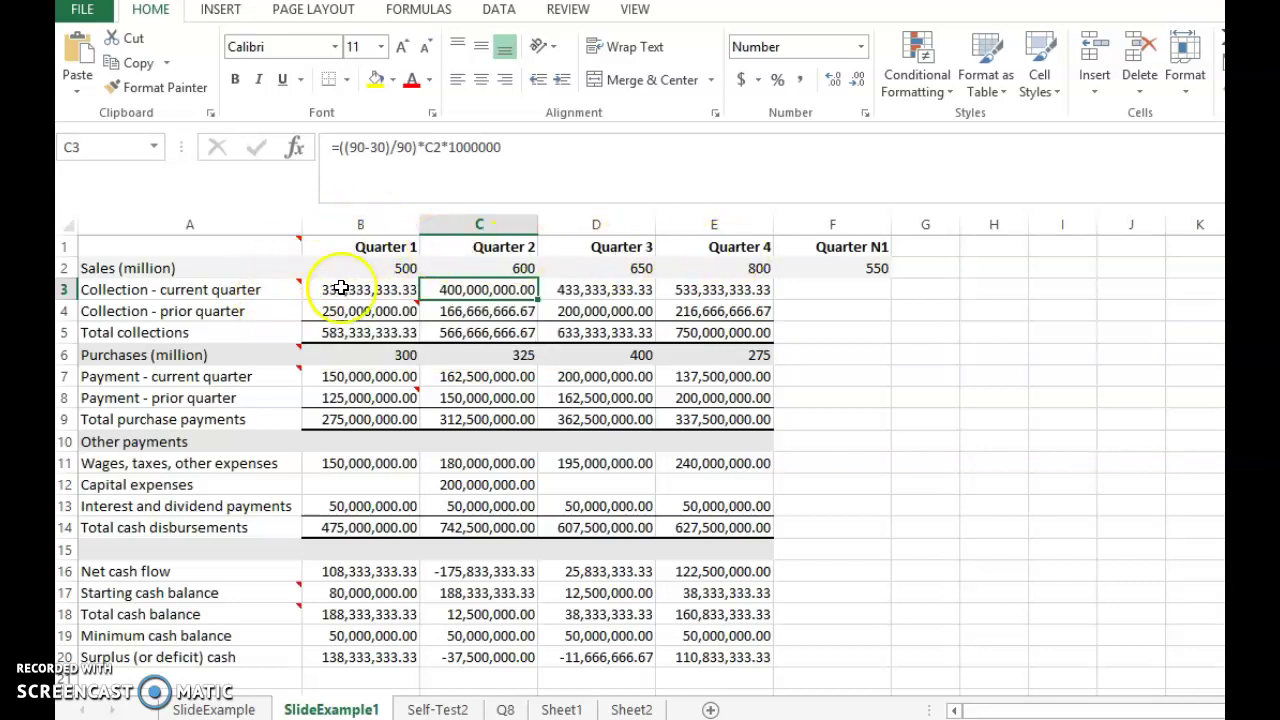
{"action": "left_click", "coordinate": [267, 289]}
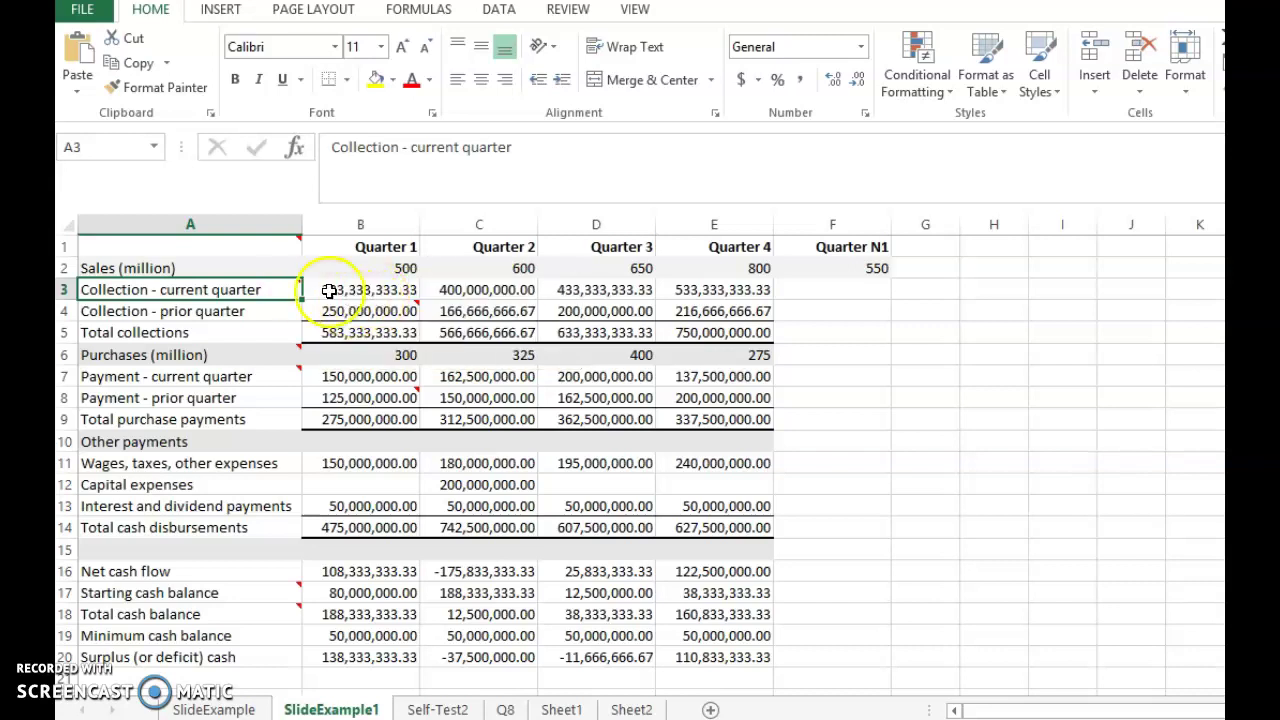
{"action": "left_click", "coordinate": [355, 299]}
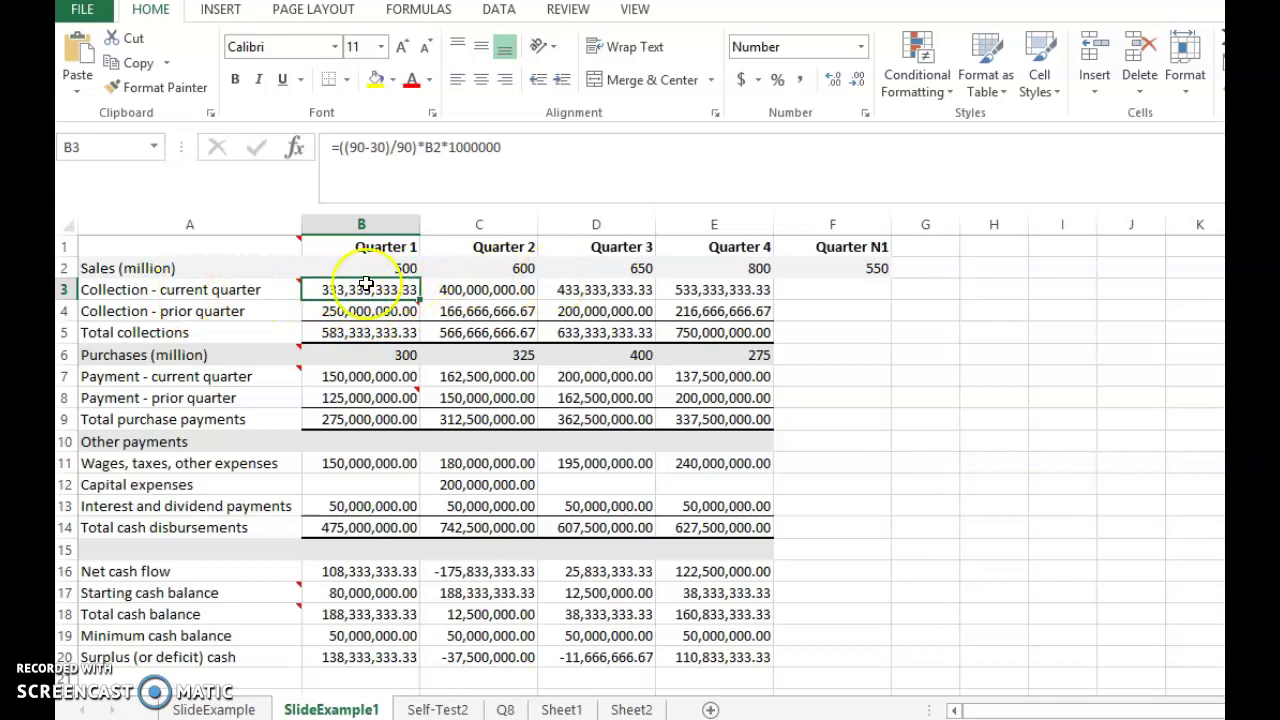
{"action": "left_click", "coordinate": [66, 290]}
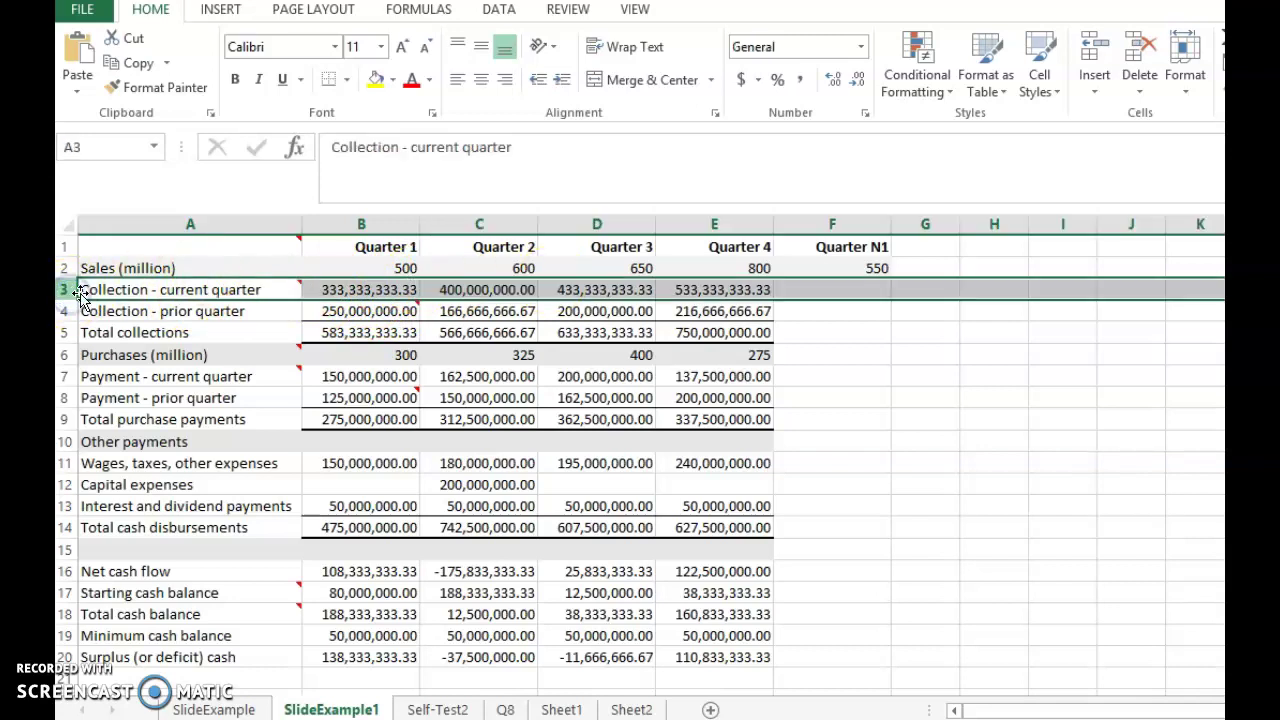
{"action": "mouse_move", "coordinate": [166, 286]}
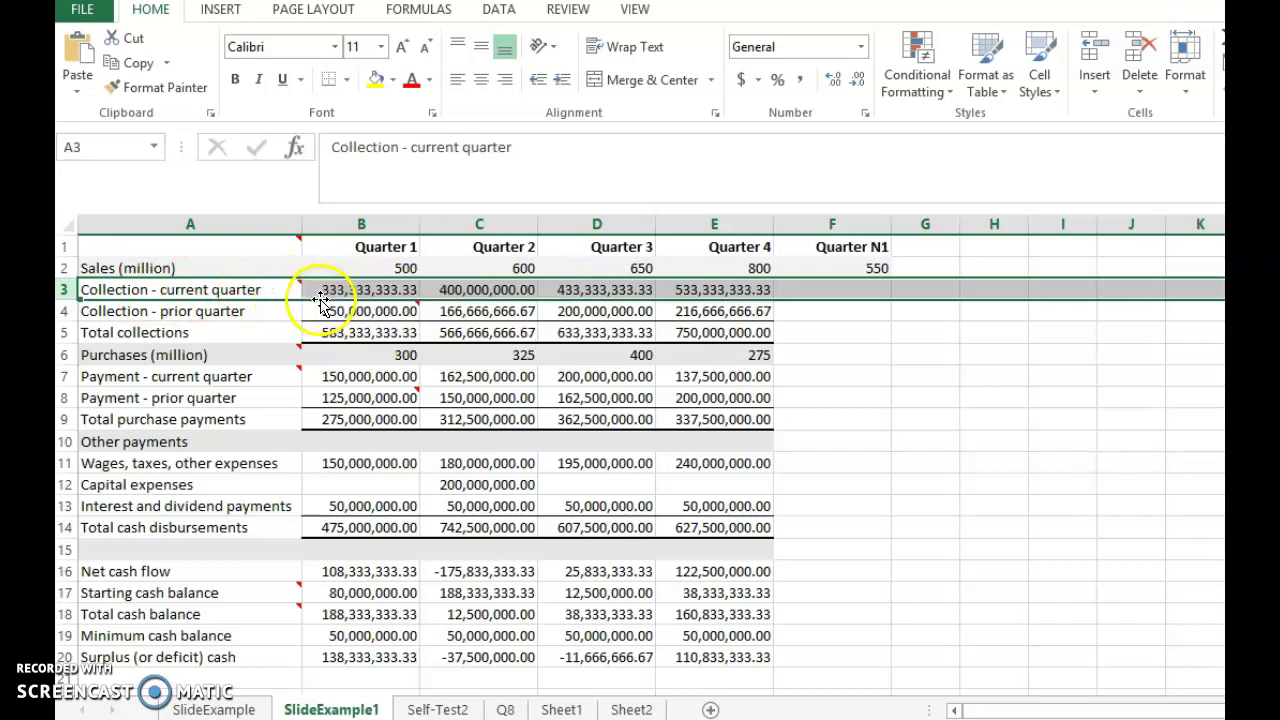
{"action": "left_click", "coordinate": [370, 289]}
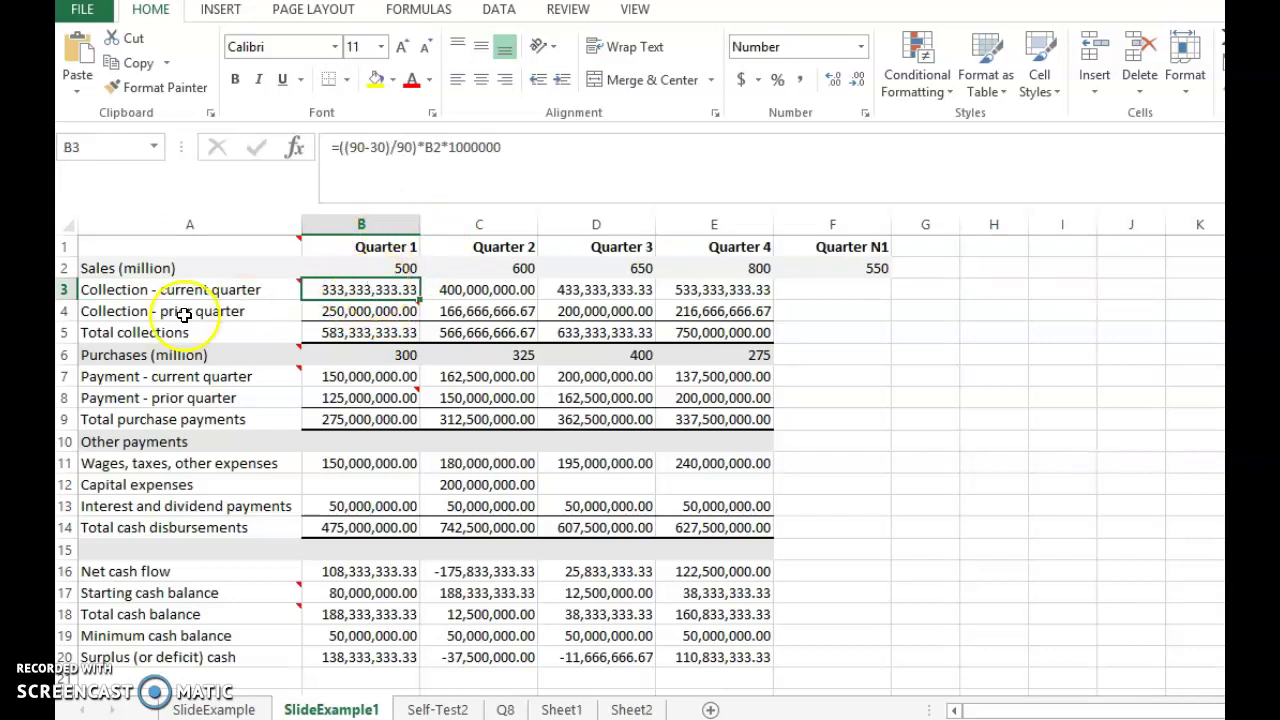
- Review the prior-quarter collection row, reading the Quarter 1 formula and comment in B4 and comparing it with B3
{"action": "left_click", "coordinate": [71, 311]}
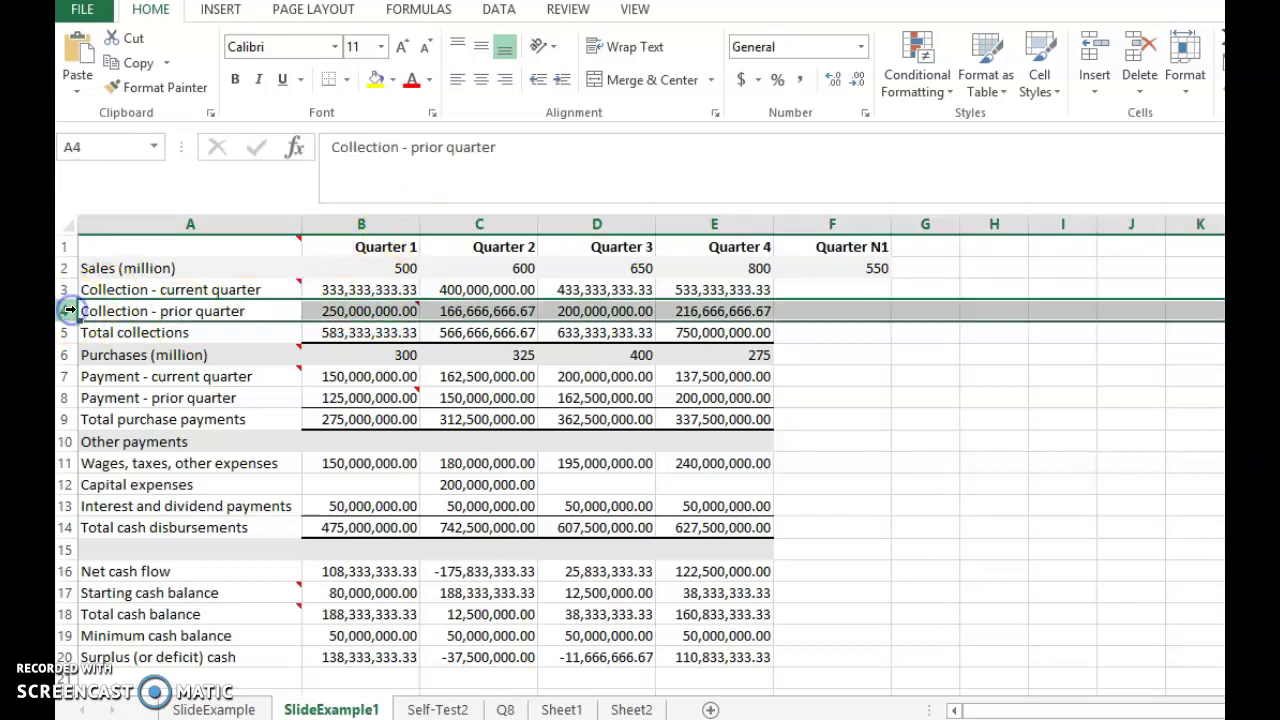
{"action": "left_click", "coordinate": [364, 311]}
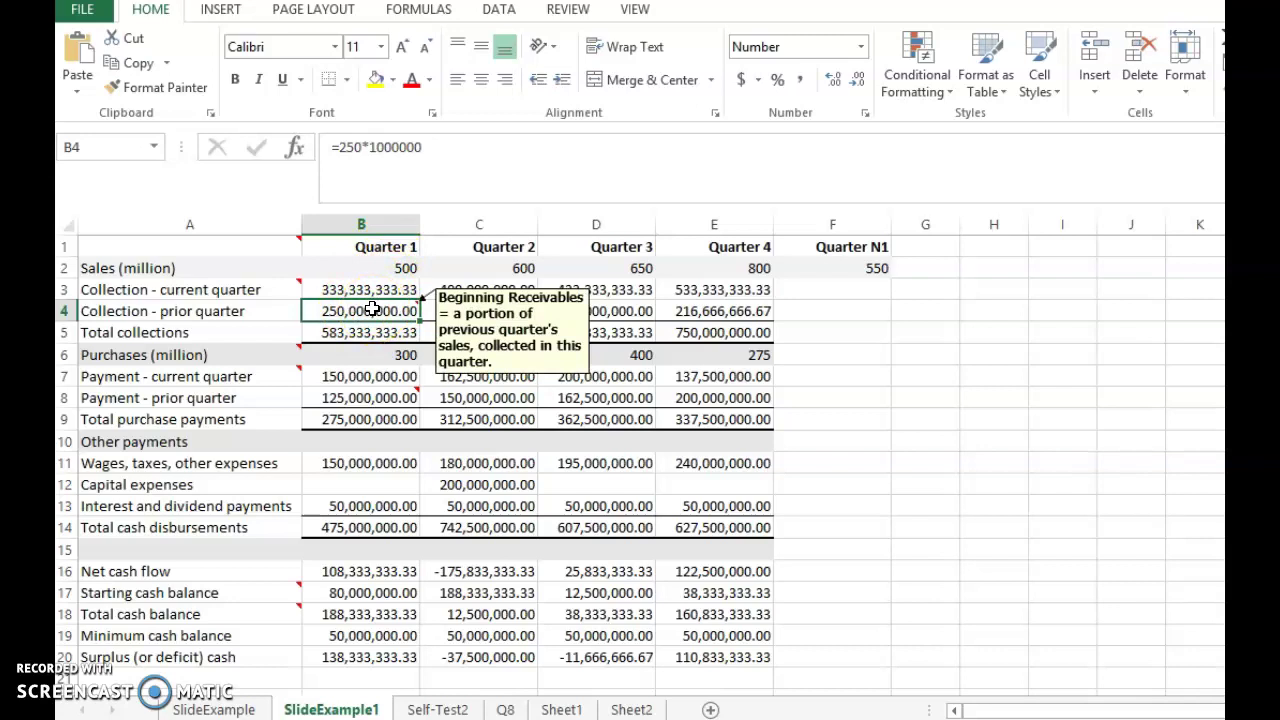
{"action": "left_click", "coordinate": [238, 312]}
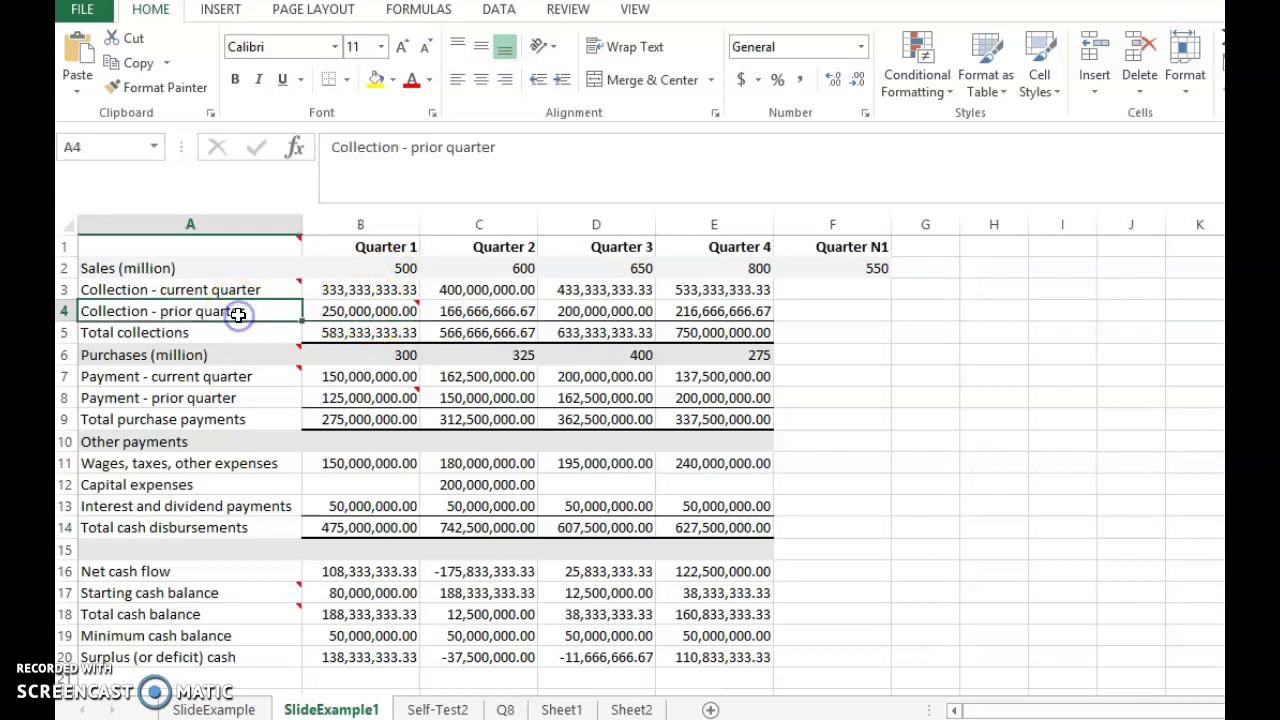
{"action": "left_click", "coordinate": [368, 306]}
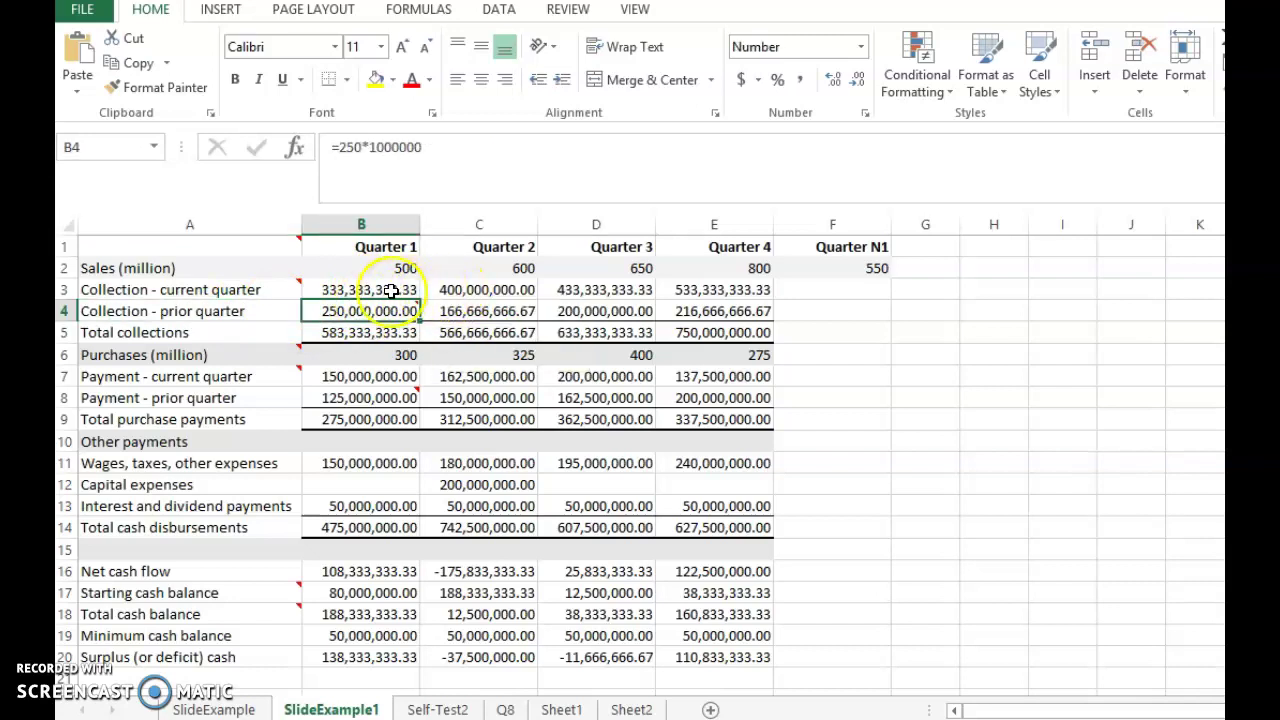
{"action": "left_click", "coordinate": [362, 290]}
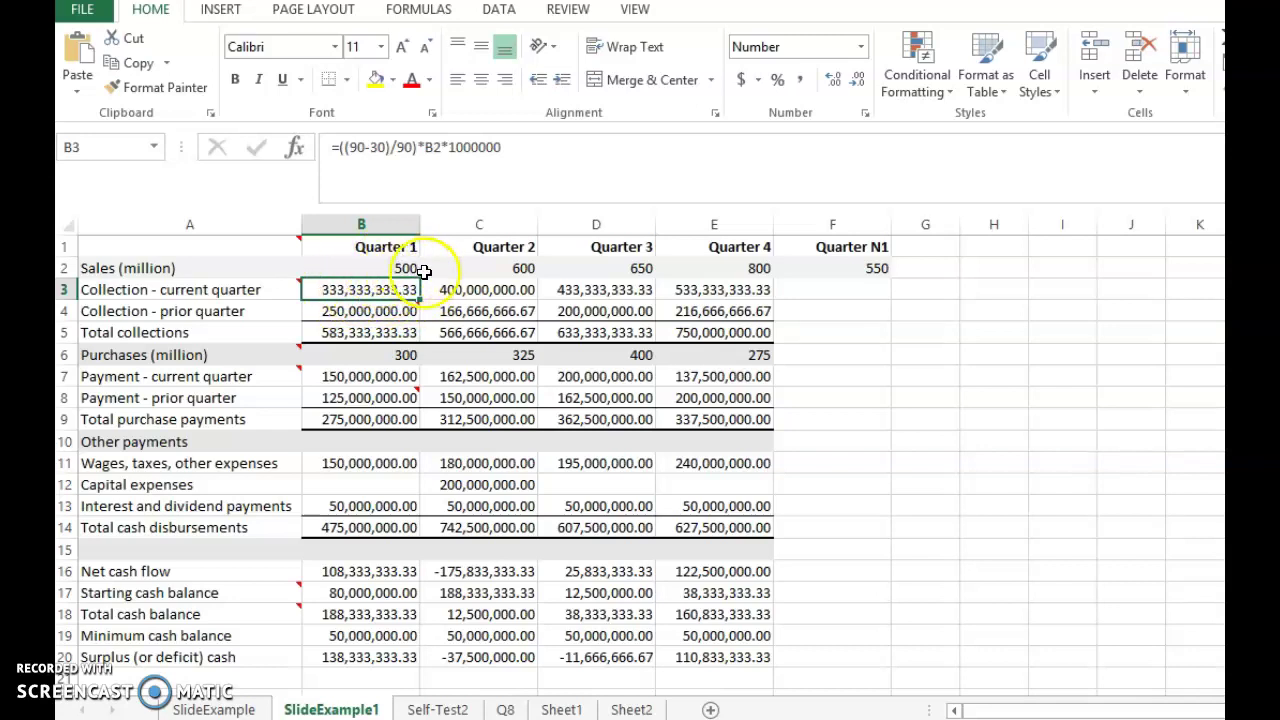
{"action": "left_click", "coordinate": [338, 290]}
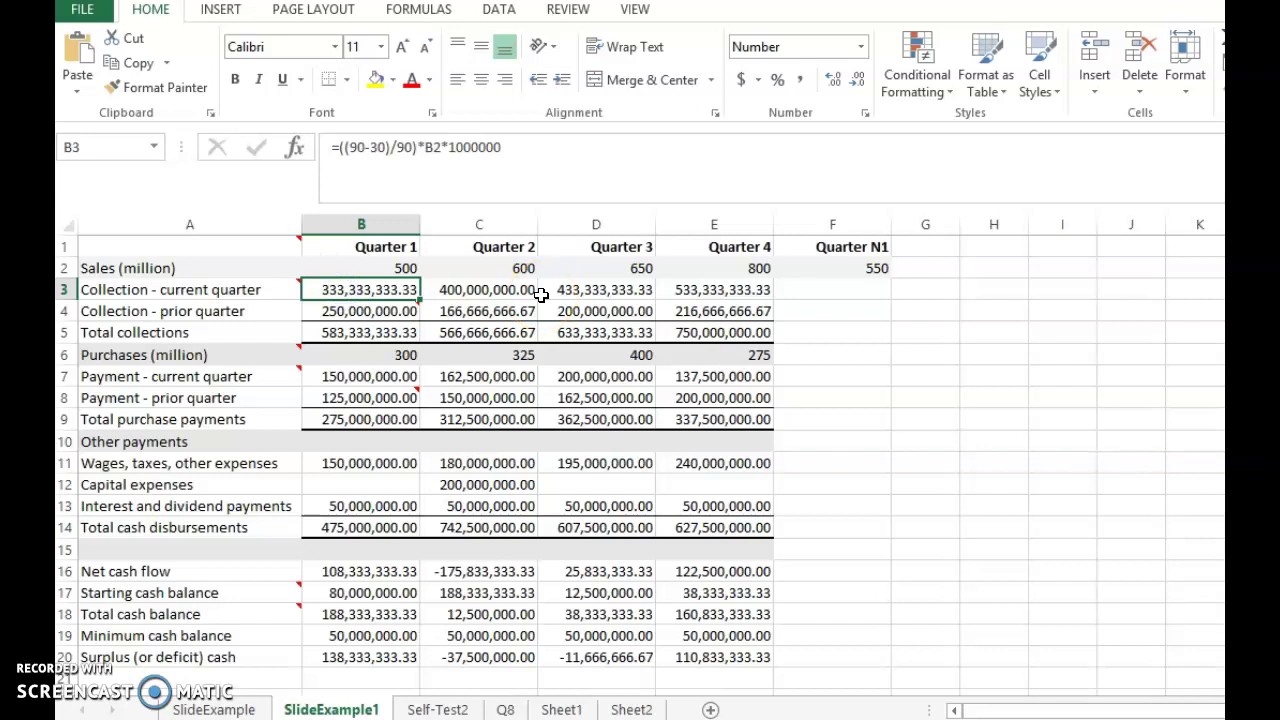
{"action": "mouse_move", "coordinate": [378, 310]}
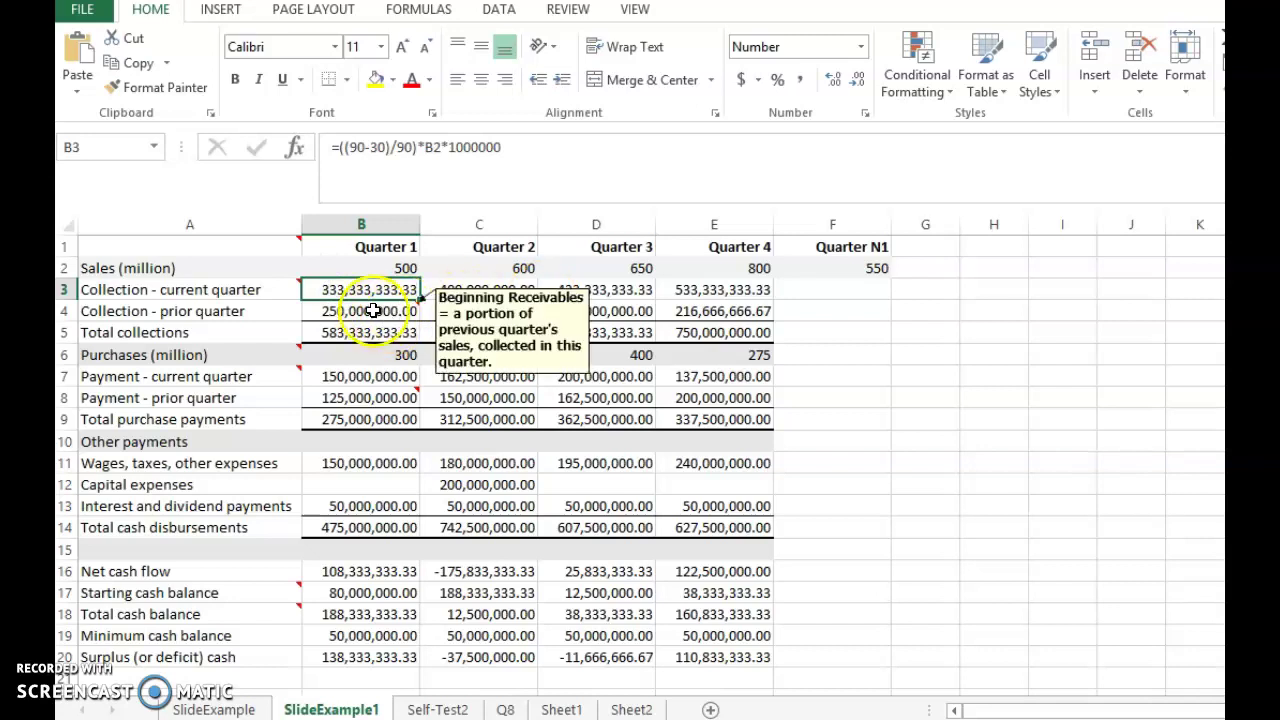
{"action": "left_click", "coordinate": [339, 316]}
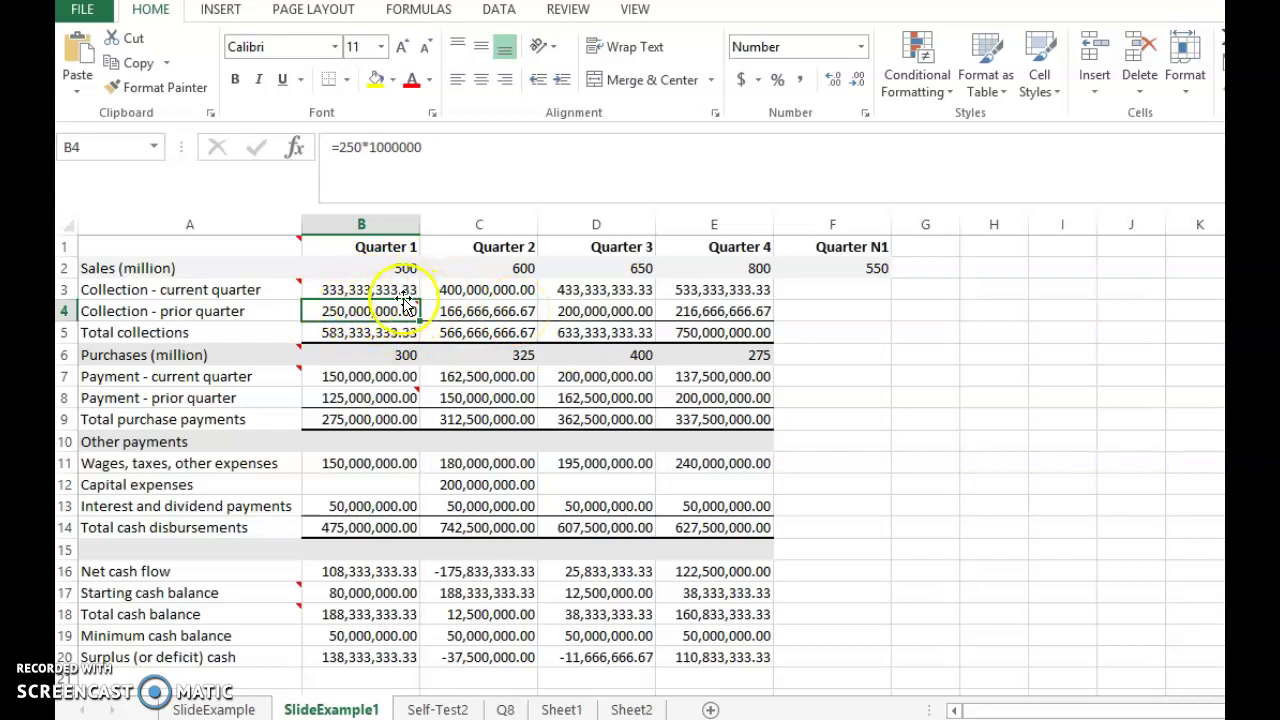
{"action": "mouse_move", "coordinate": [360, 316]}
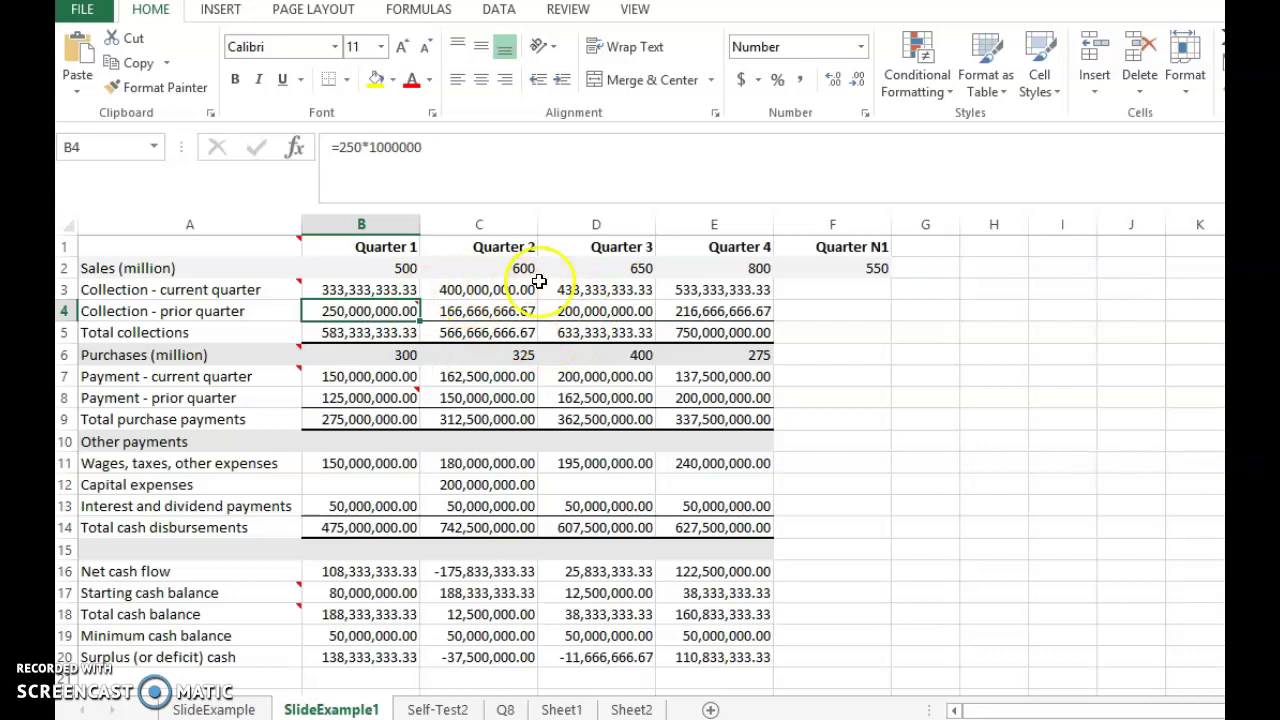
- Trace the Quarter 2 collection formulas in C3, C4 and C5 back to the Quarter 1 and Quarter 2 sales
{"action": "left_click", "coordinate": [513, 290]}
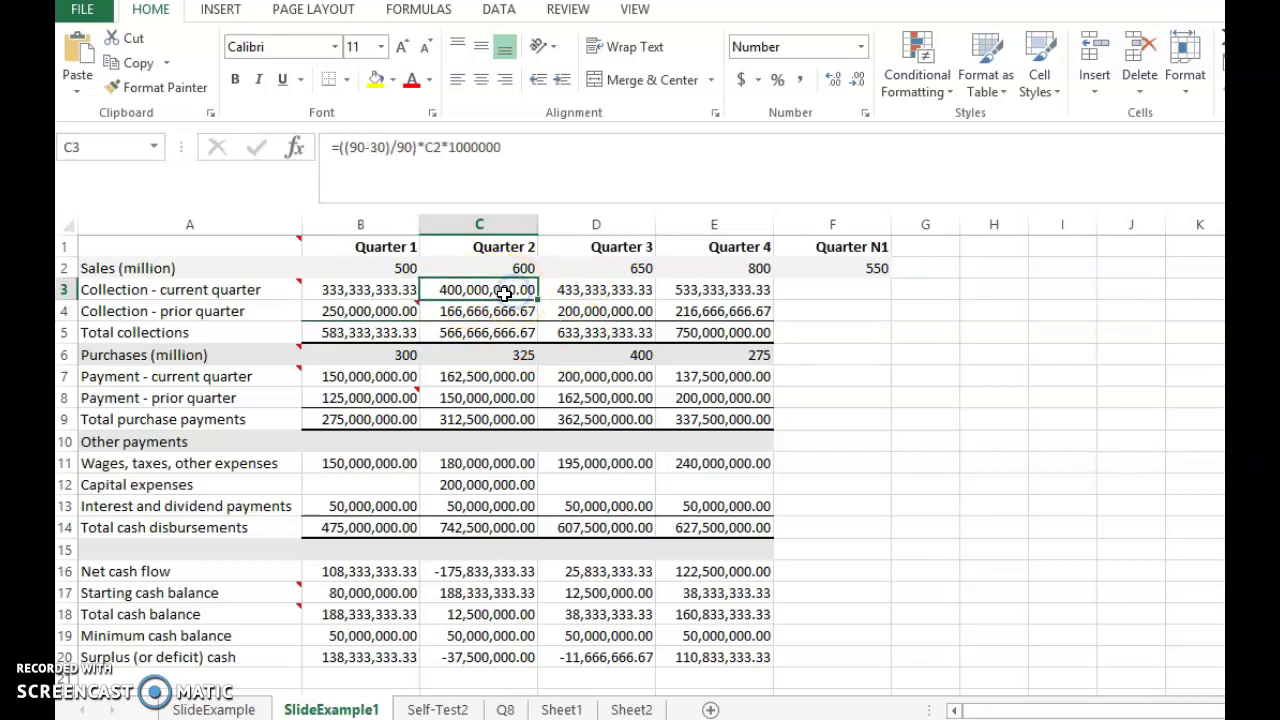
{"action": "left_click", "coordinate": [490, 268]}
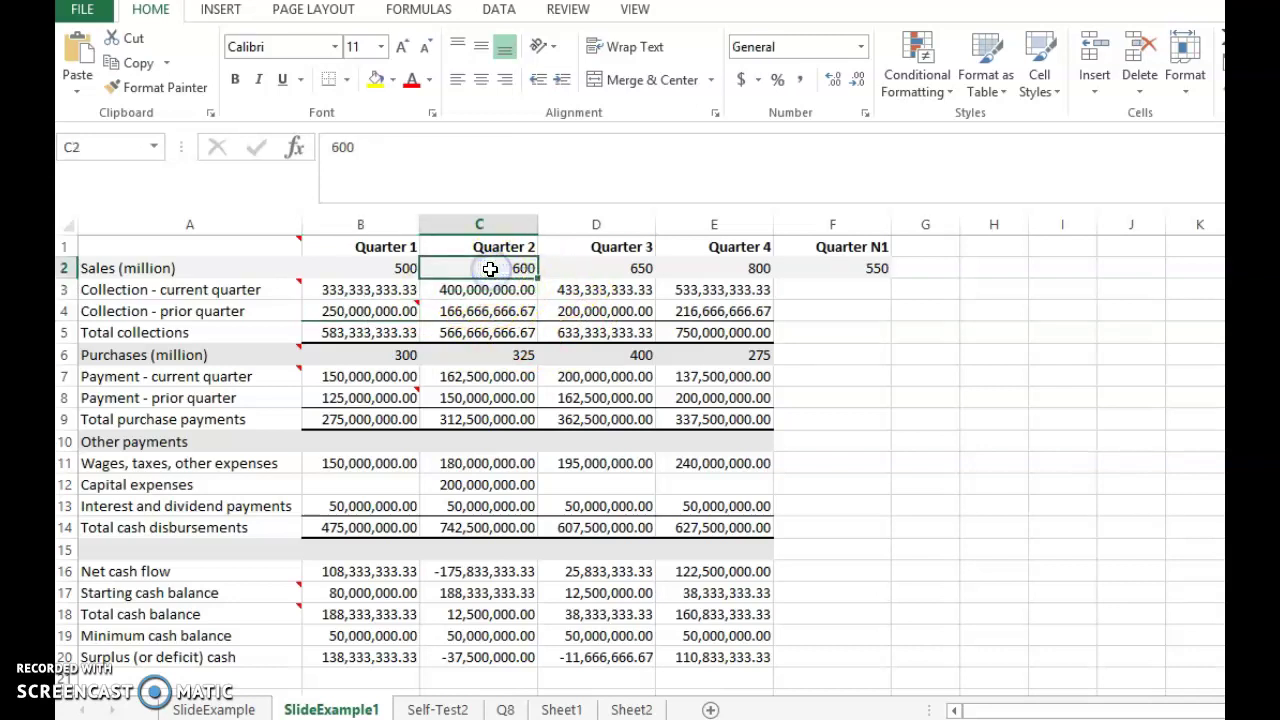
{"action": "left_click", "coordinate": [470, 289]}
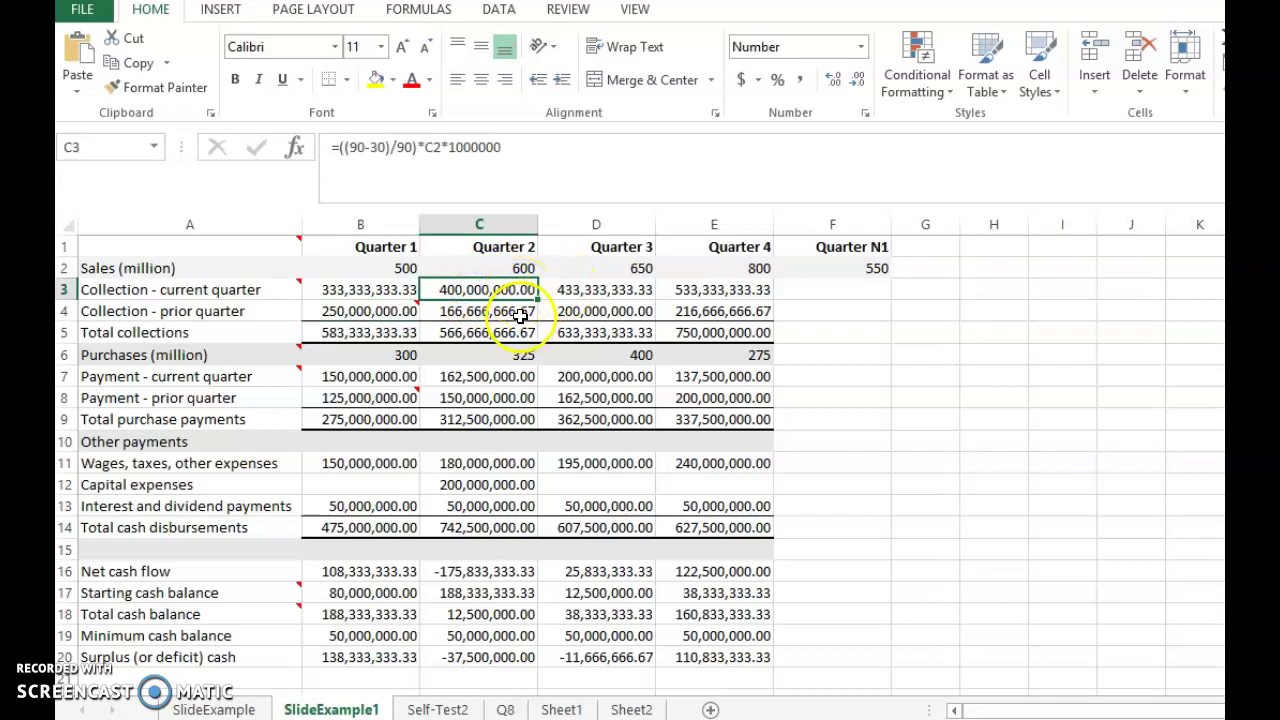
{"action": "left_click", "coordinate": [488, 314]}
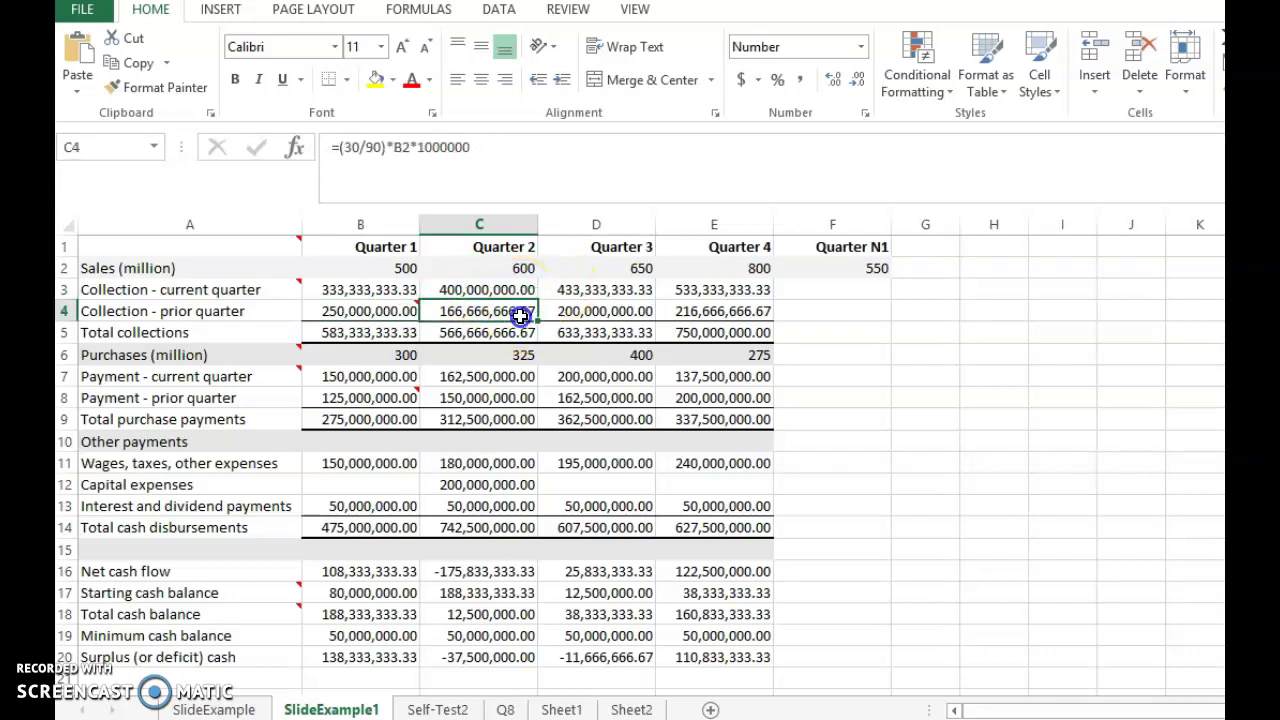
{"action": "left_click", "coordinate": [386, 270]}
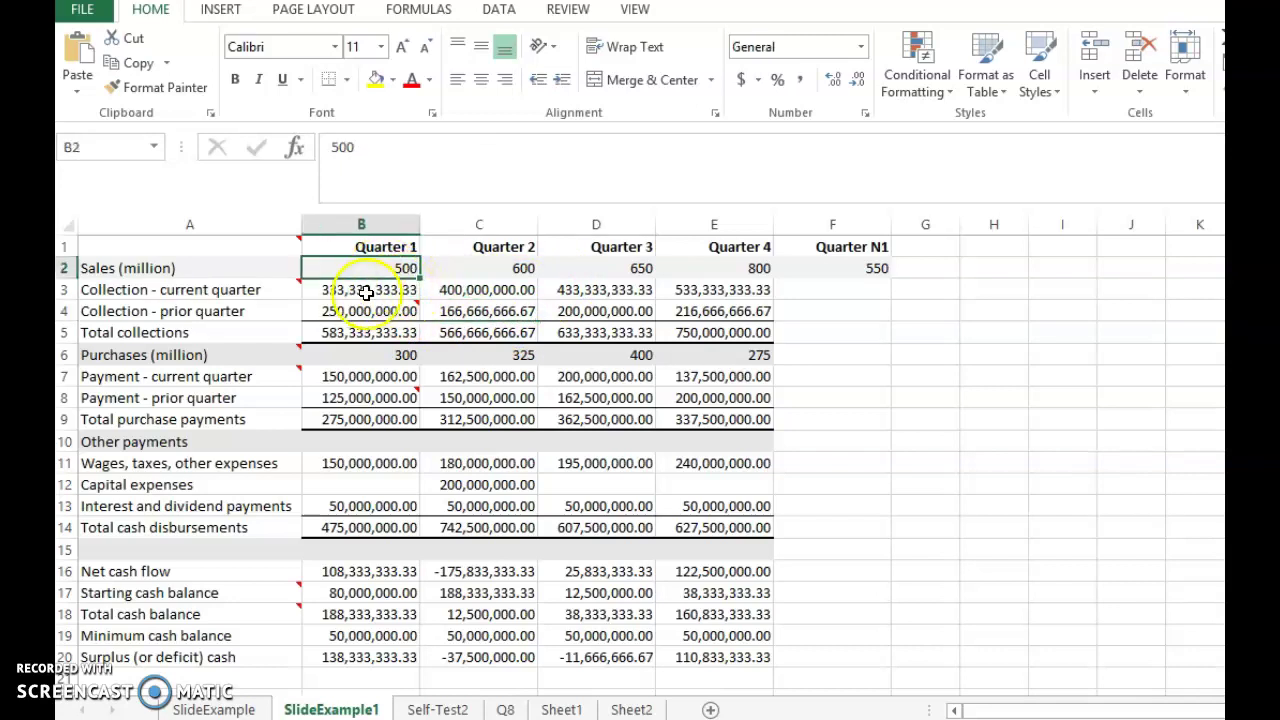
{"action": "left_click", "coordinate": [367, 290]}
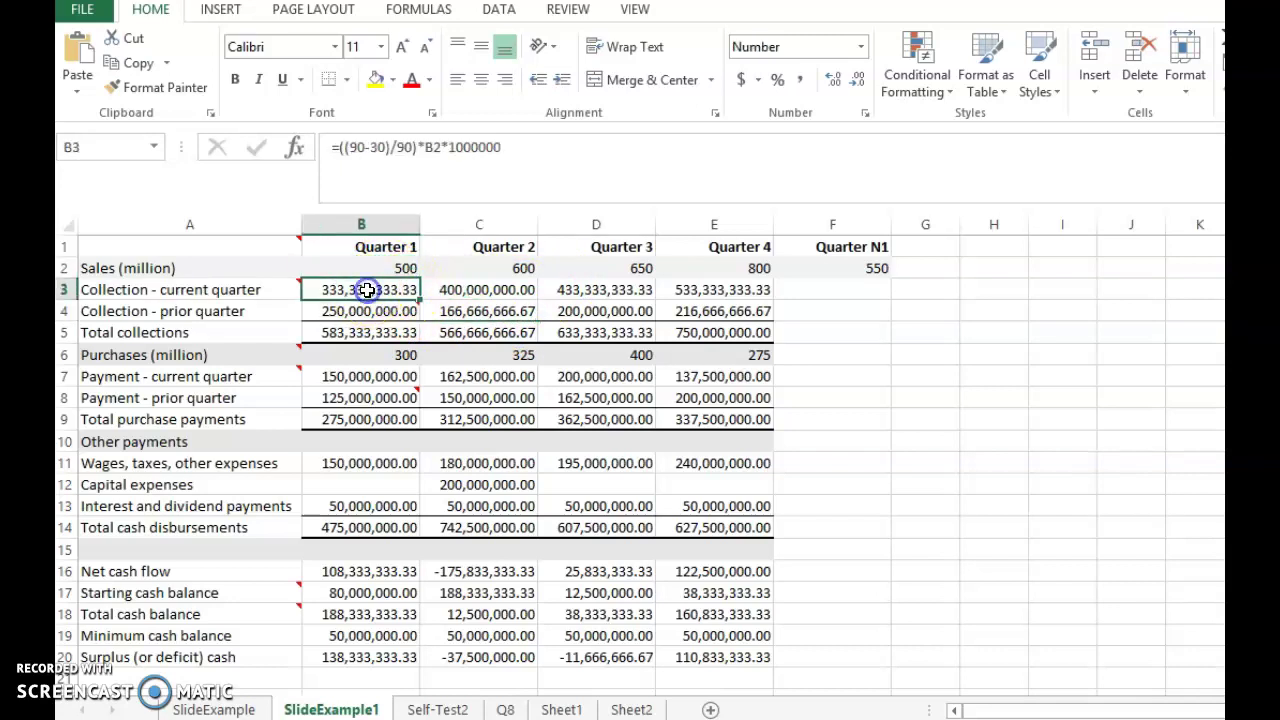
{"action": "left_click", "coordinate": [451, 315]}
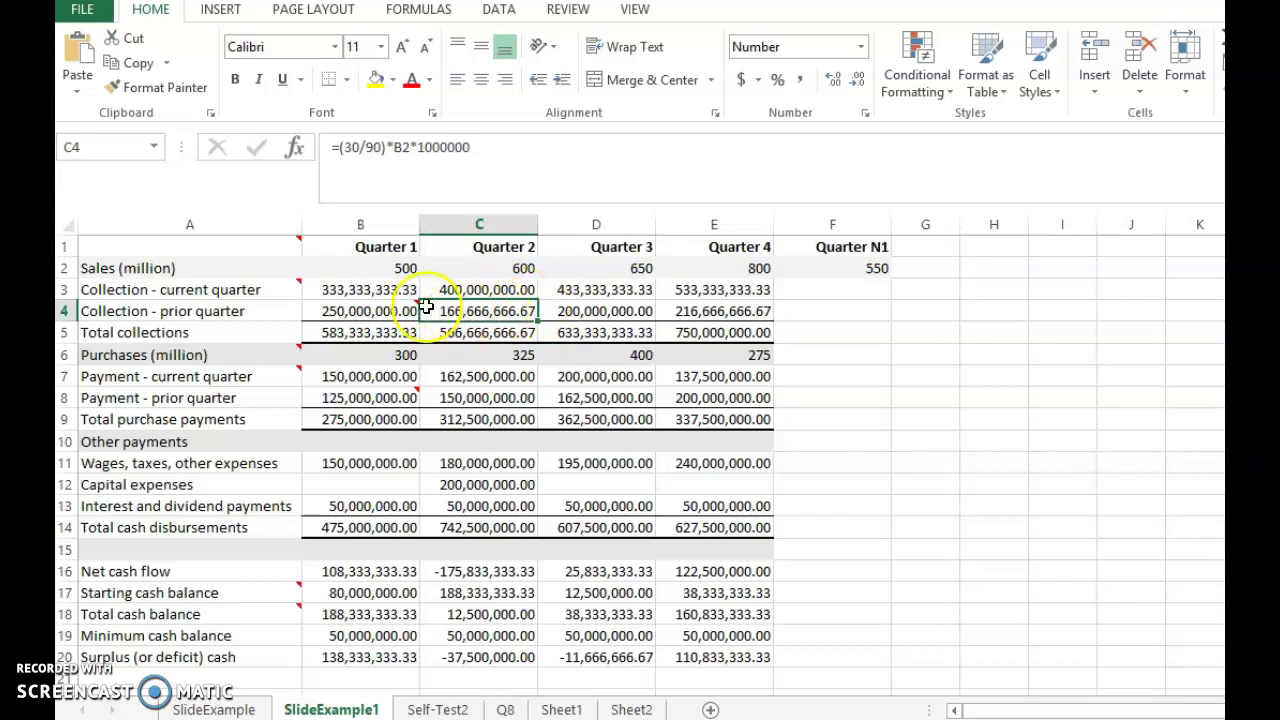
{"action": "left_click", "coordinate": [400, 266]}
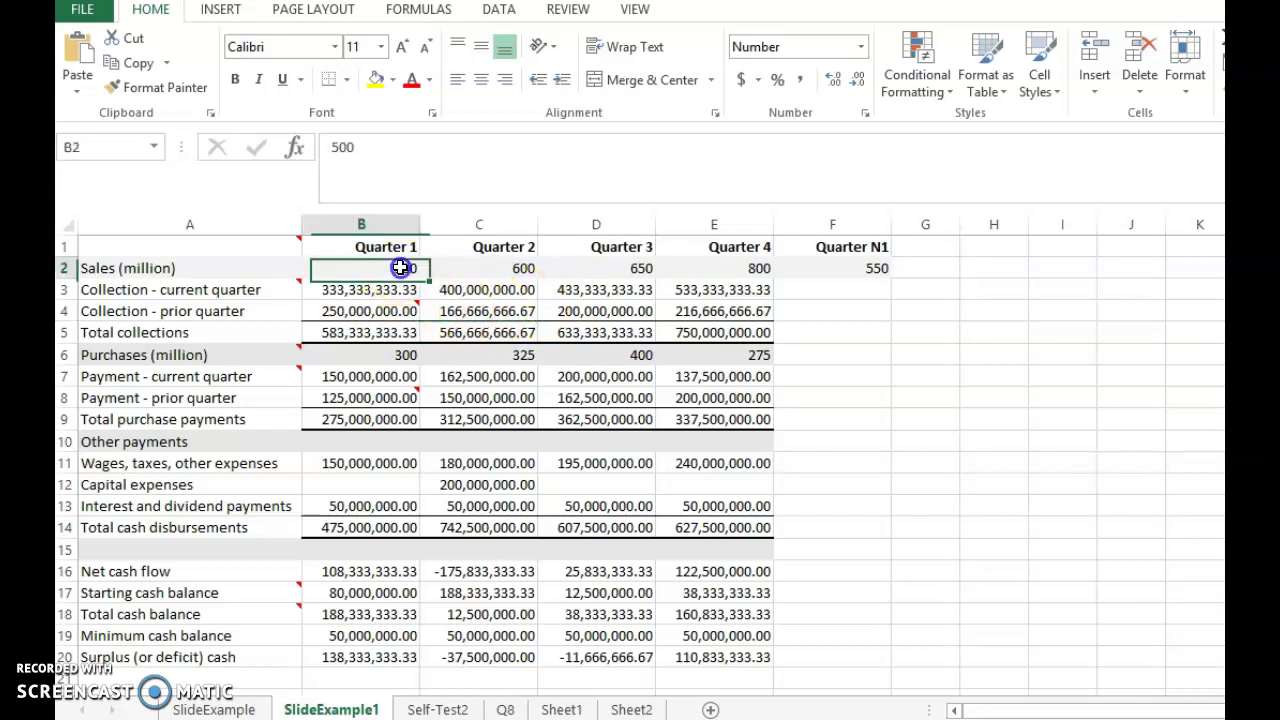
{"action": "left_click", "coordinate": [460, 314]}
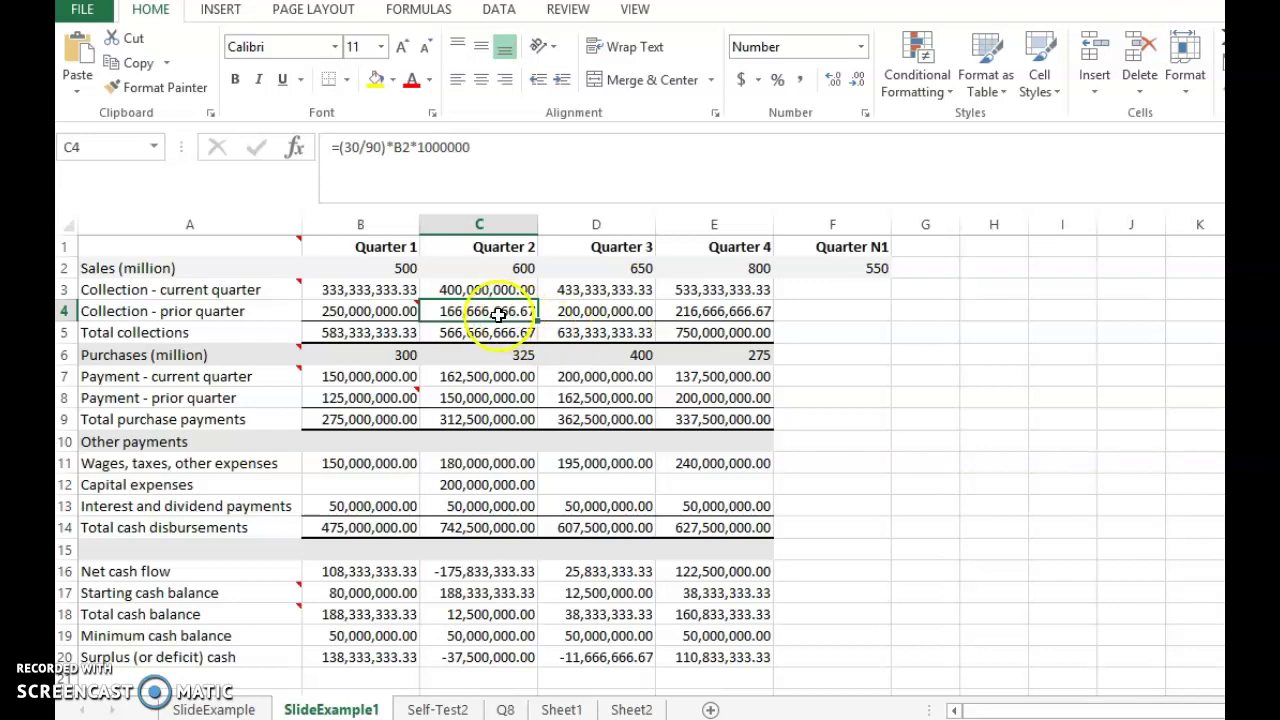
{"action": "left_click", "coordinate": [480, 290]}
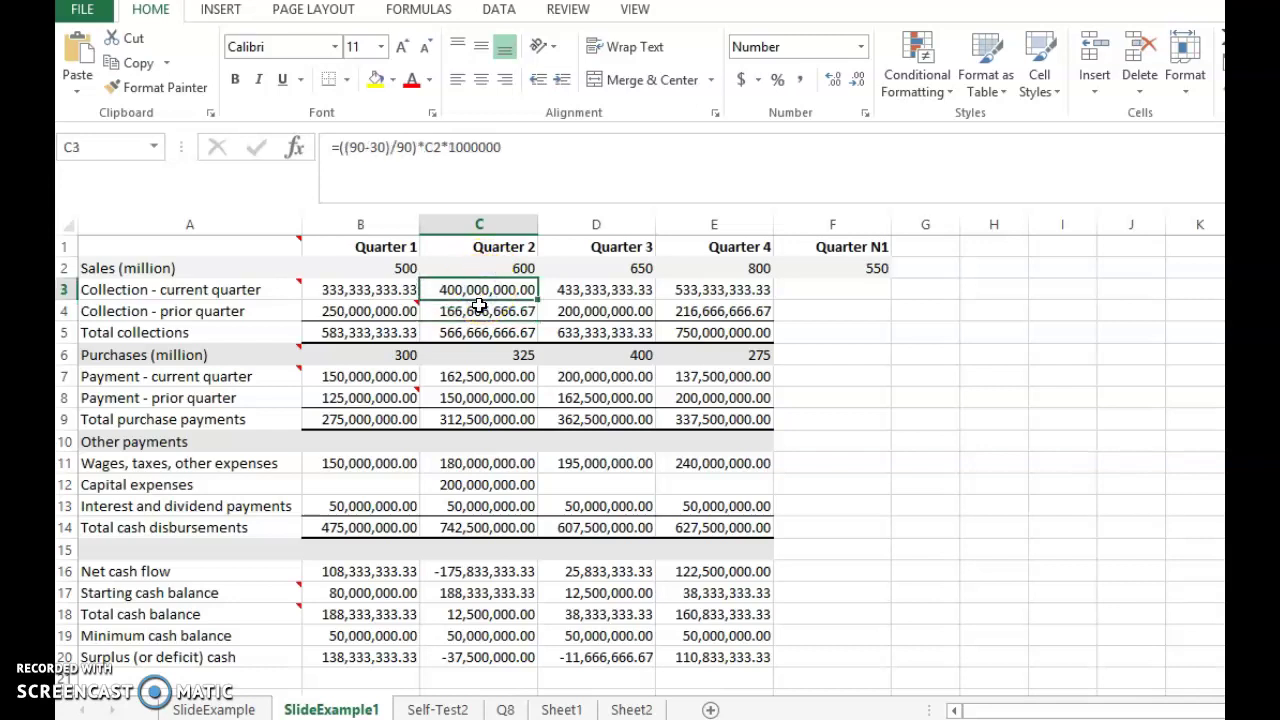
{"action": "left_click", "coordinate": [480, 311]}
{"action": "left_click", "coordinate": [479, 331]}
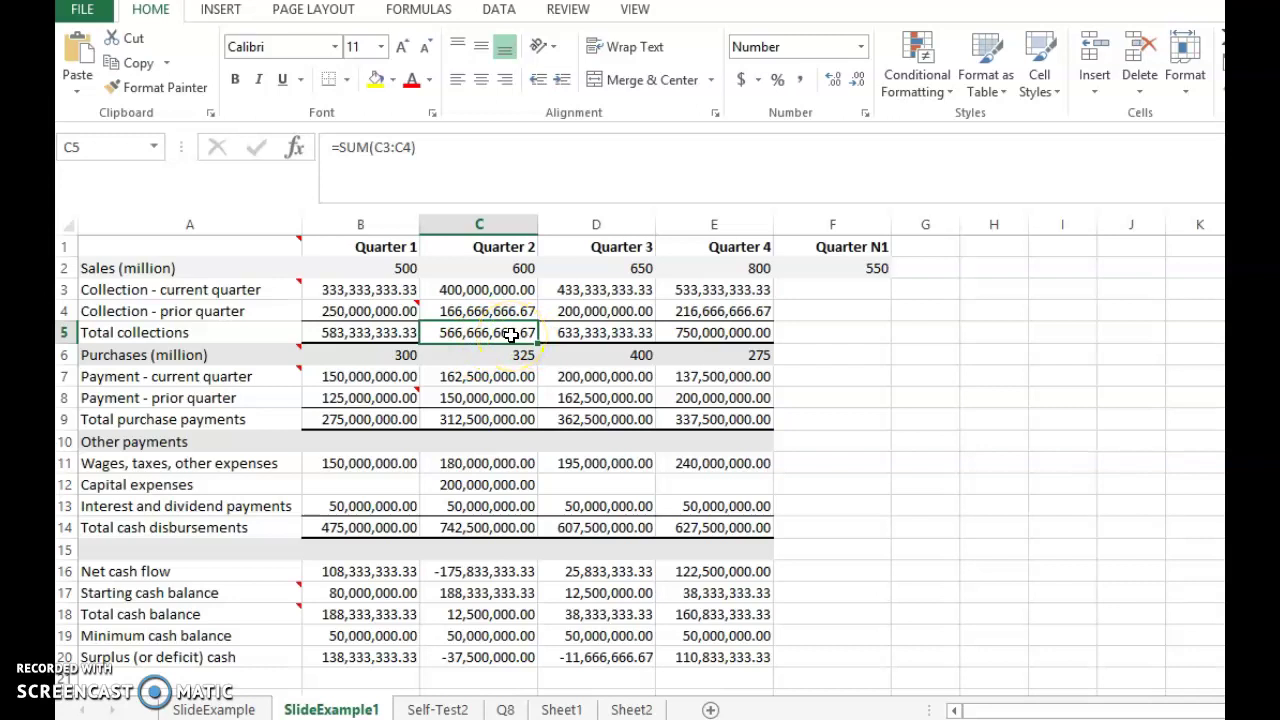
- Inspect the current-quarter, prior-quarter and total collection formulas for Quarter 3 and Quarter 4
{"action": "left_click", "coordinate": [580, 290]}
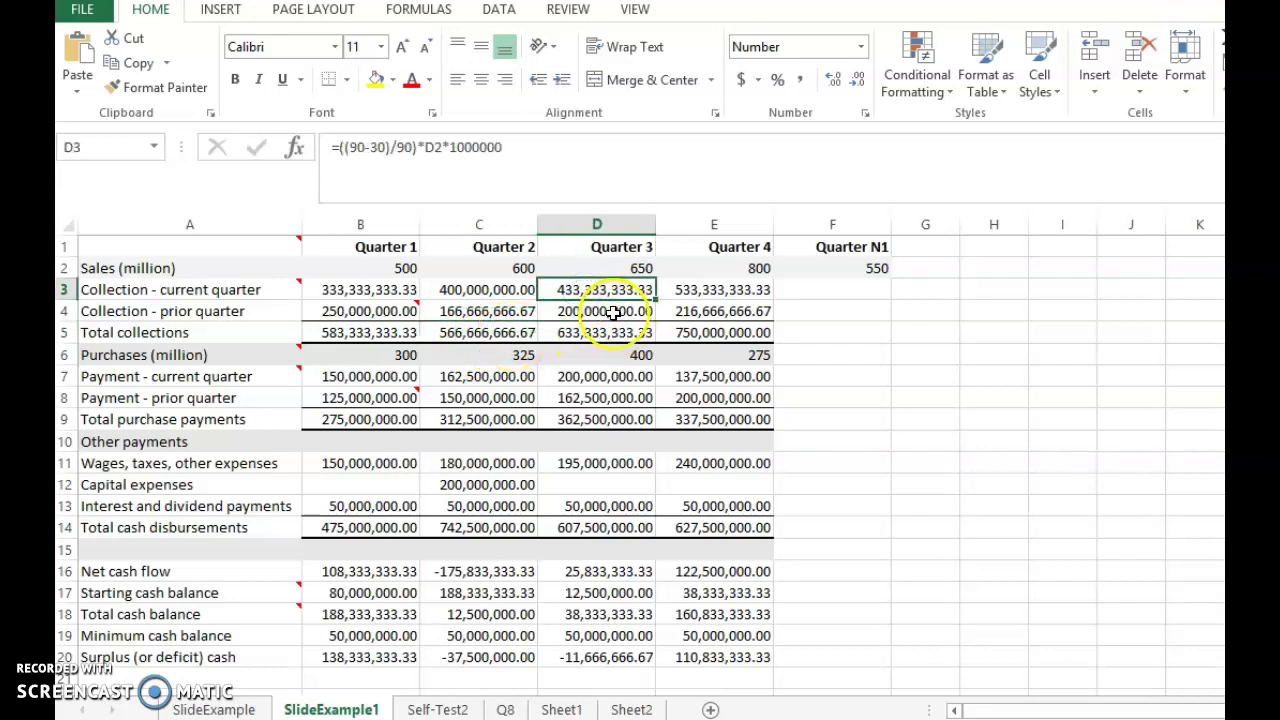
{"action": "left_click", "coordinate": [613, 312]}
{"action": "left_click", "coordinate": [610, 333]}
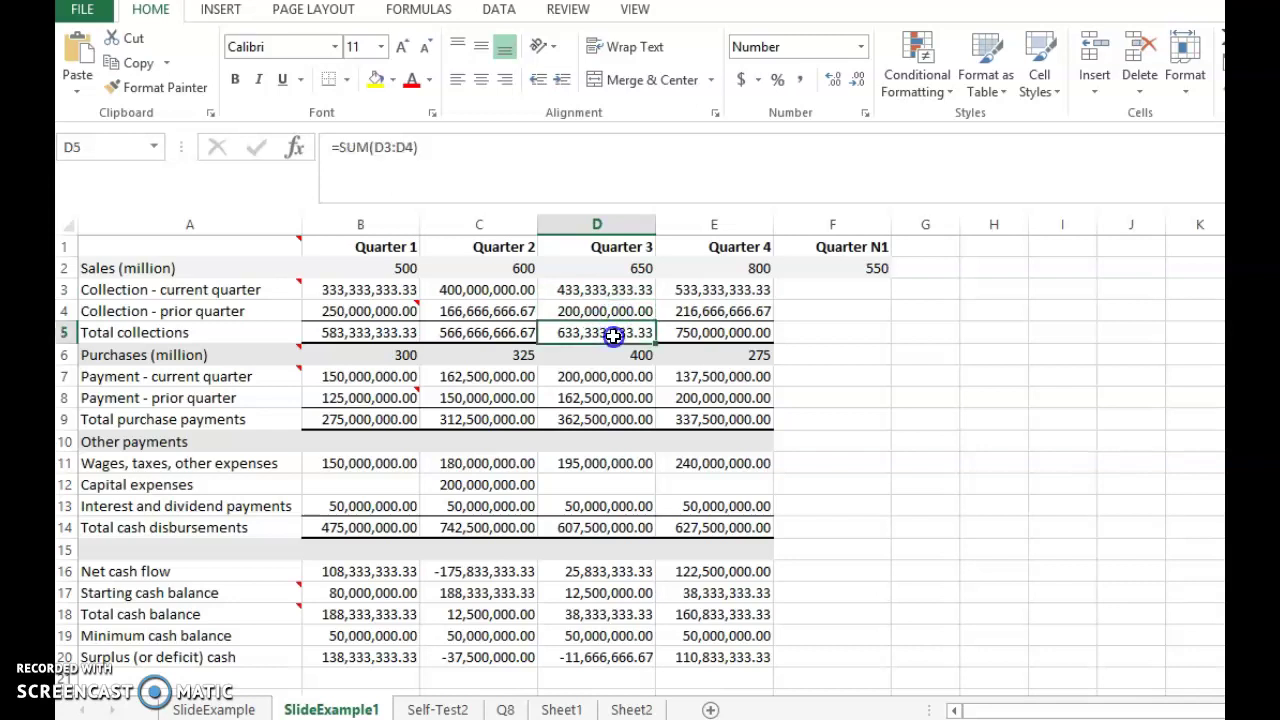
{"action": "left_click", "coordinate": [709, 288]}
{"action": "left_click", "coordinate": [714, 310]}
{"action": "left_click", "coordinate": [709, 333]}
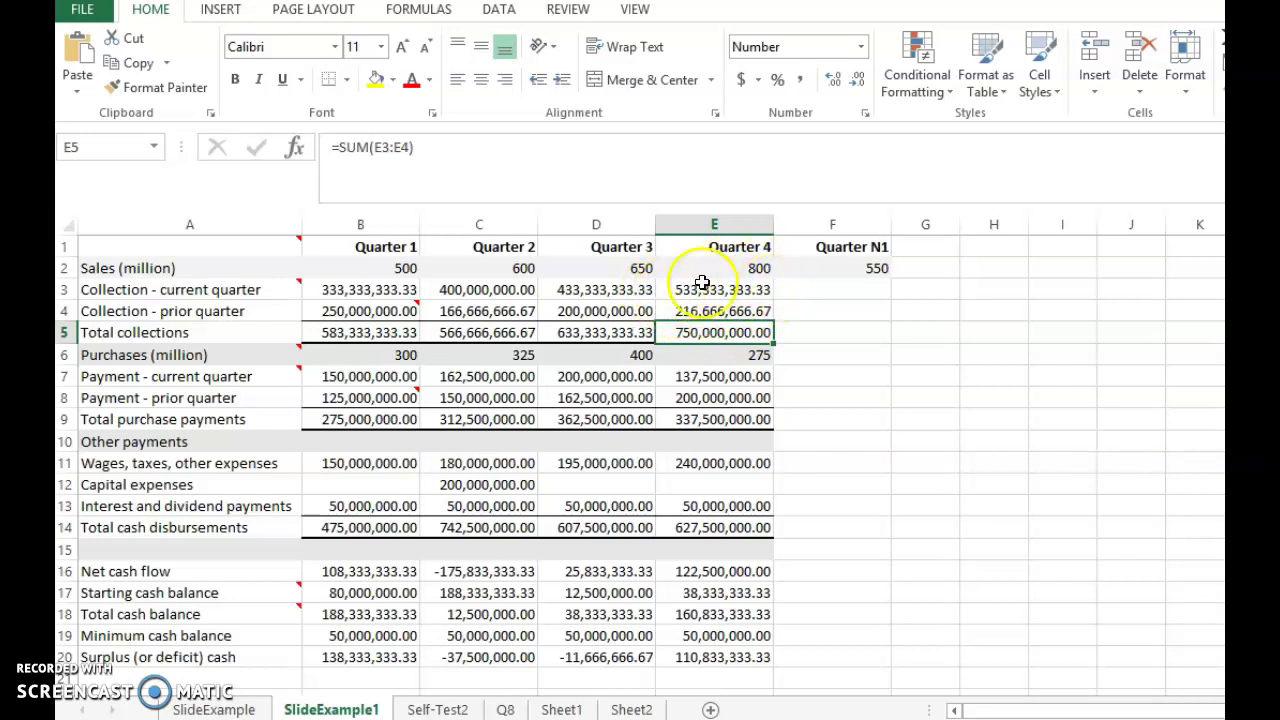
- Check how the Quarter 4 collections in E3 to E5 derive from the Quarter 4 and Quarter 3 sales
{"action": "left_click", "coordinate": [758, 268]}
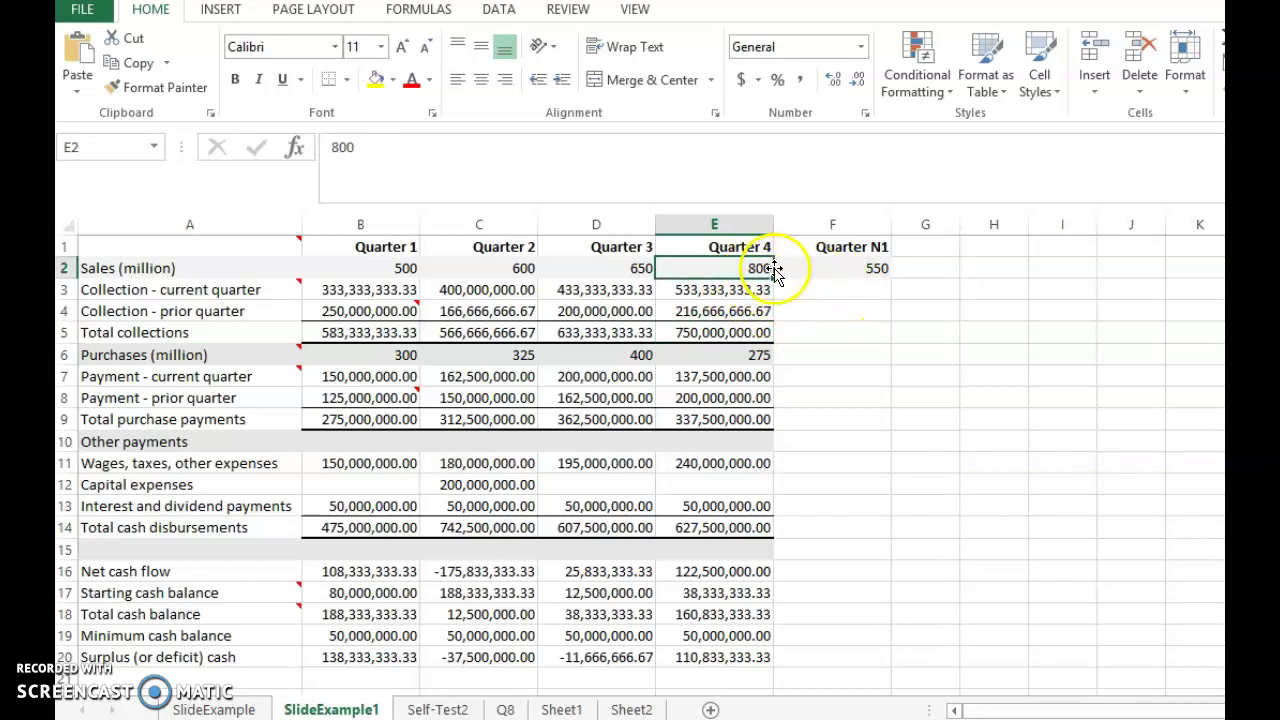
{"action": "left_click", "coordinate": [699, 290]}
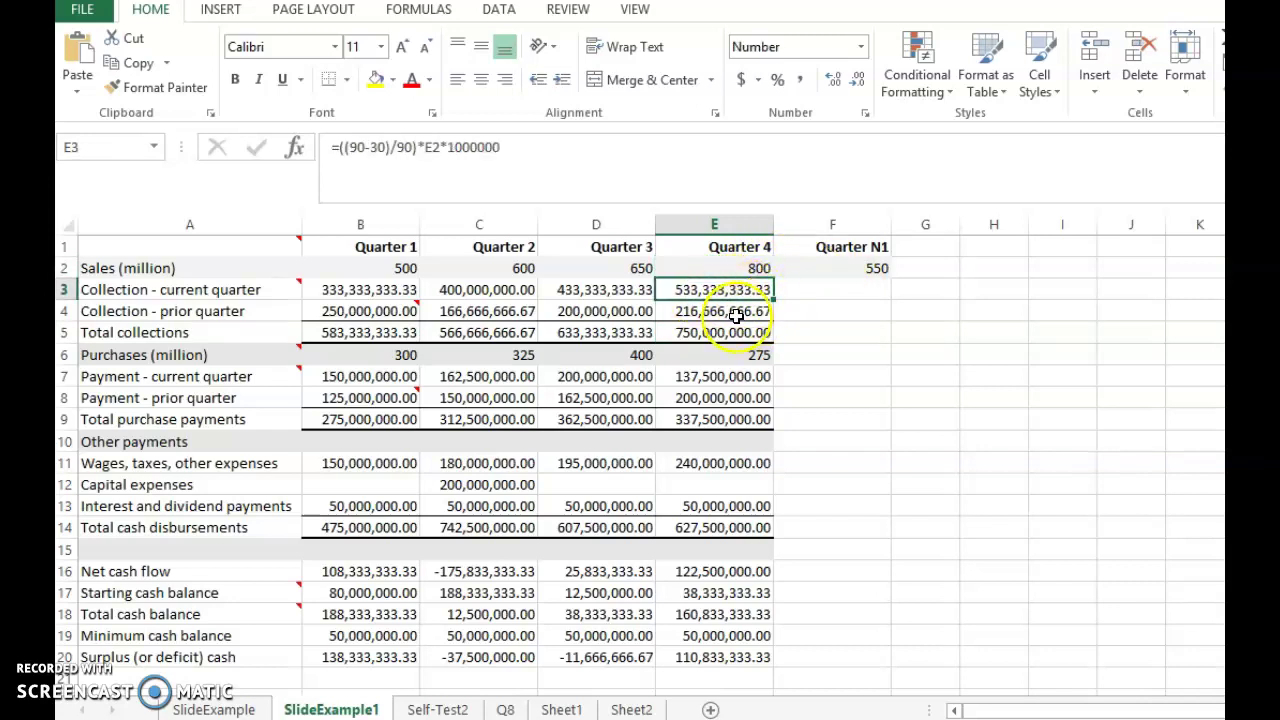
{"action": "left_click", "coordinate": [736, 314]}
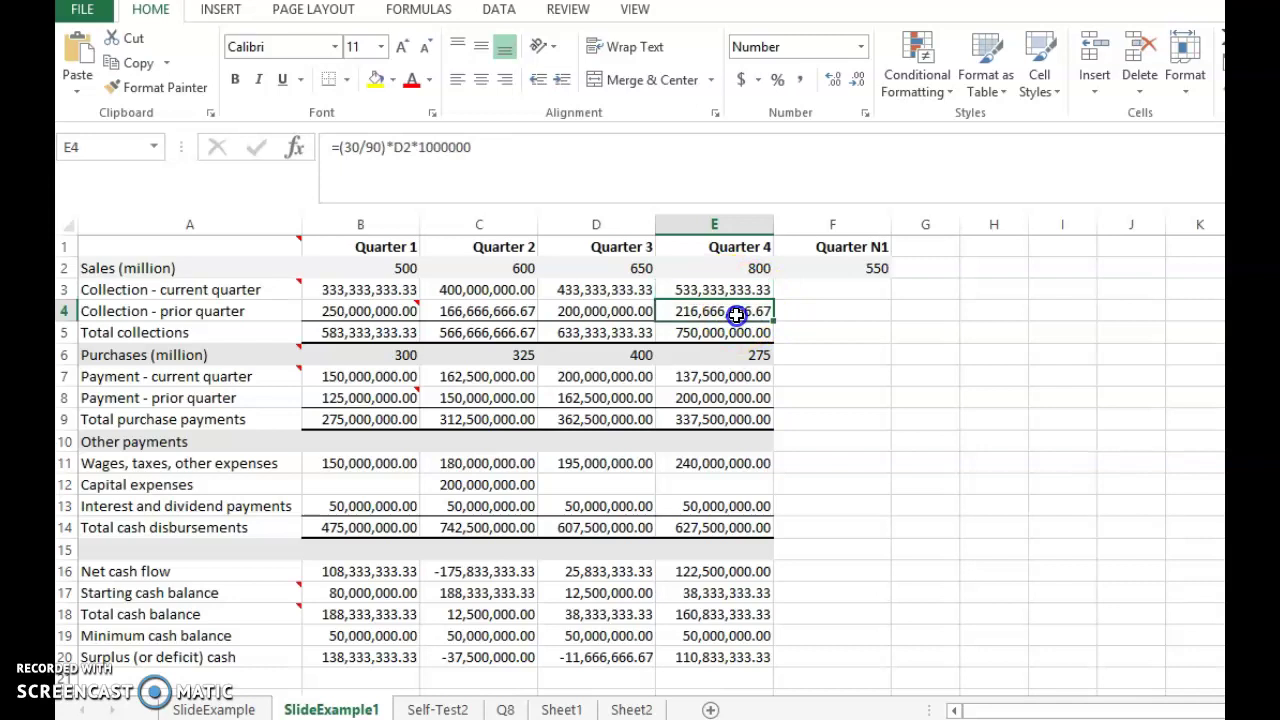
{"action": "left_click", "coordinate": [640, 270]}
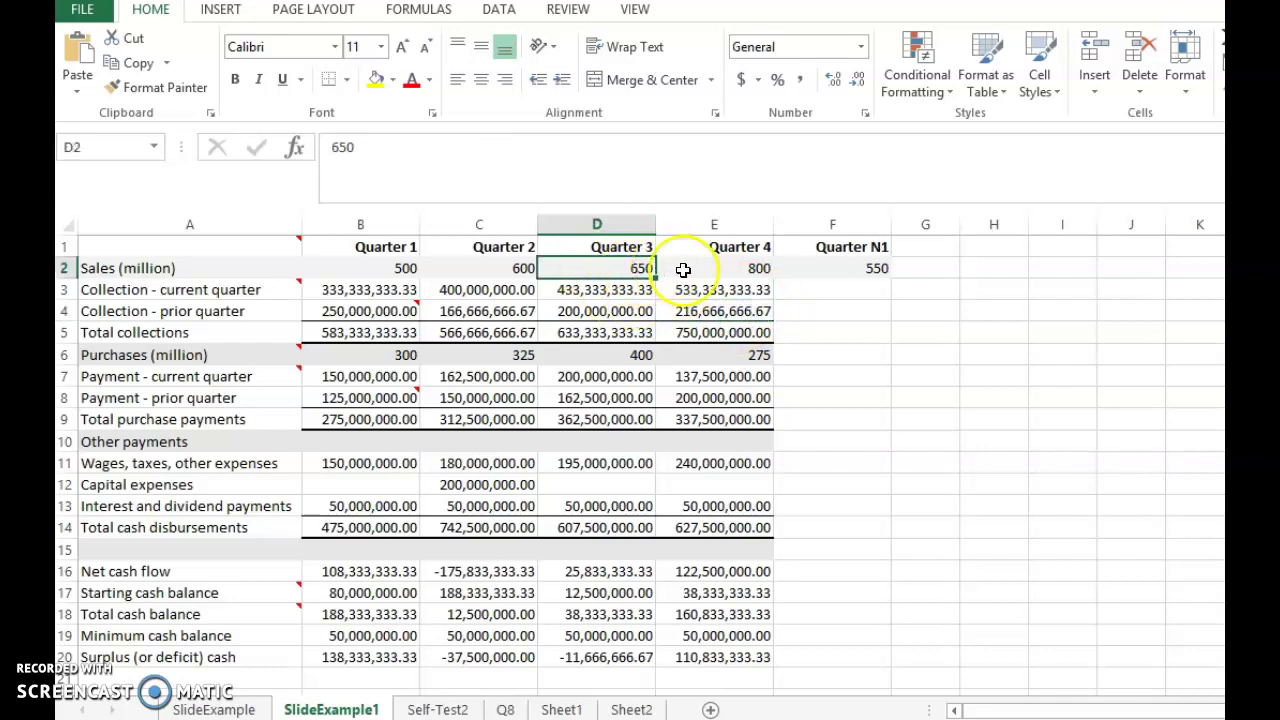
{"action": "left_click", "coordinate": [706, 314]}
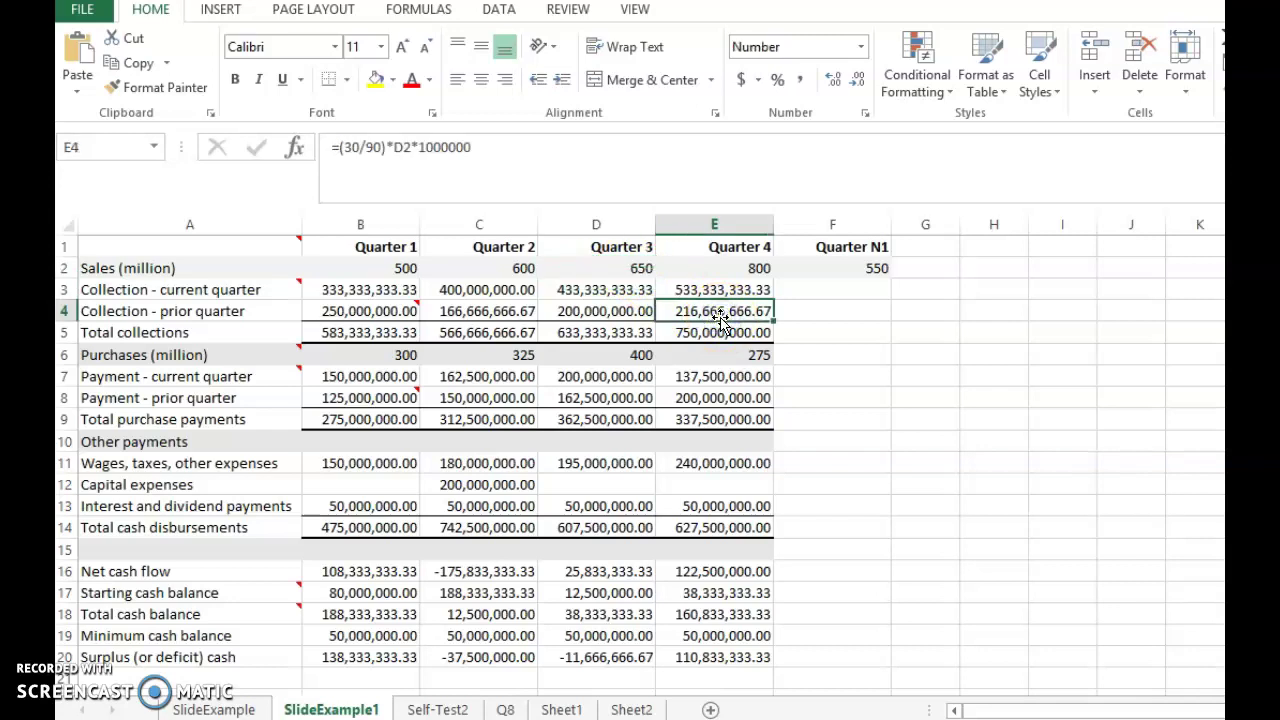
{"action": "left_click", "coordinate": [699, 326]}
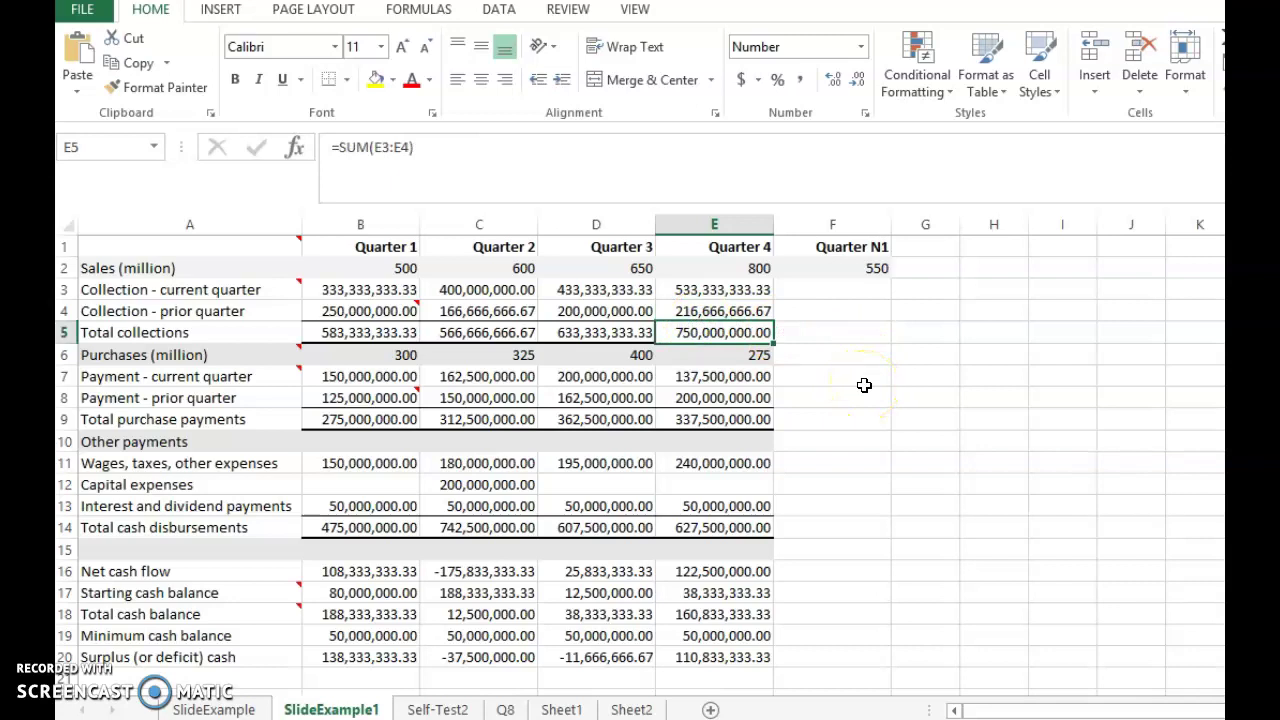
- Review the Purchases row, tracing the Quarter 1 formula in B6 to Quarter 2 sales and checking the formulas through Quarter 3
{"action": "left_click", "coordinate": [118, 355]}
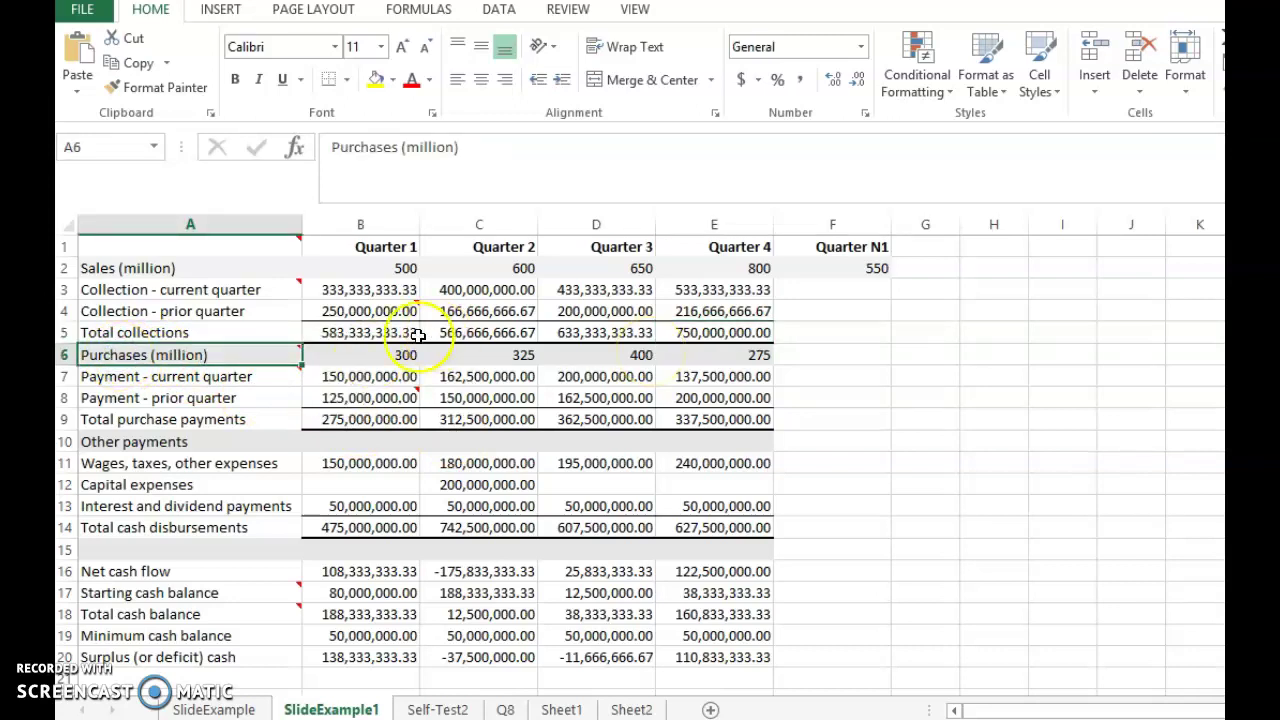
{"action": "left_click", "coordinate": [68, 355]}
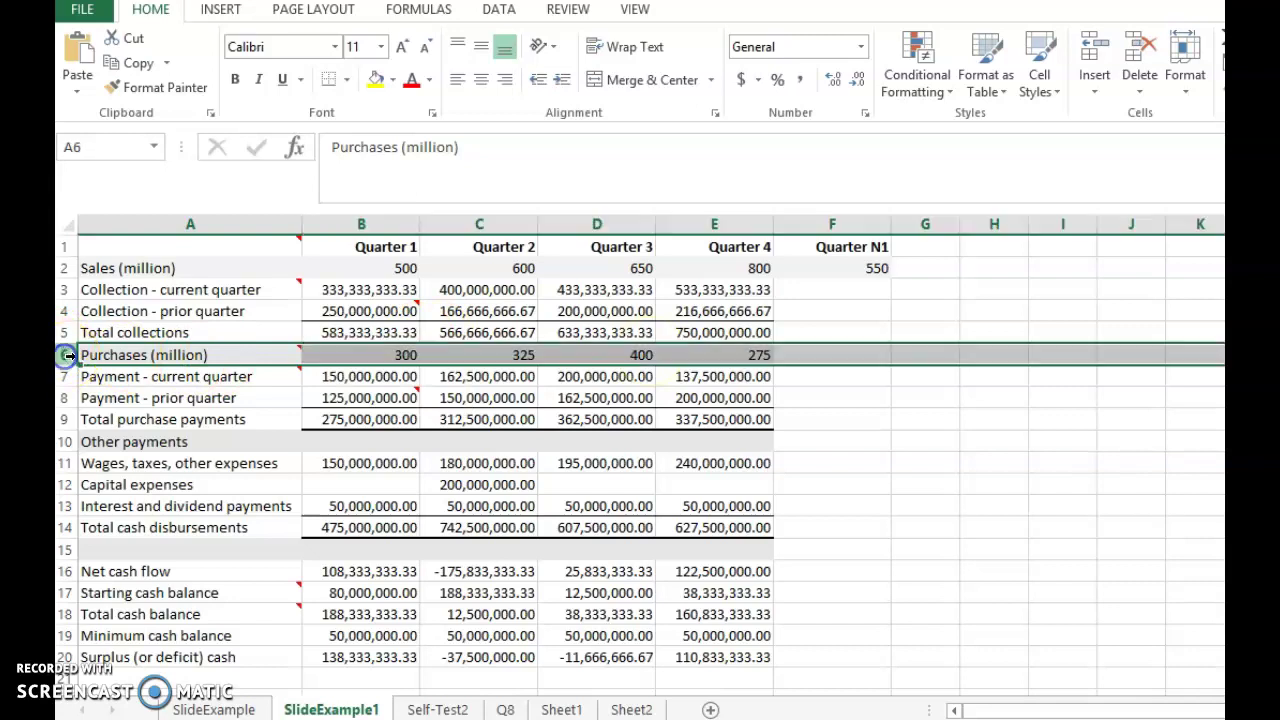
{"action": "left_click", "coordinate": [374, 355]}
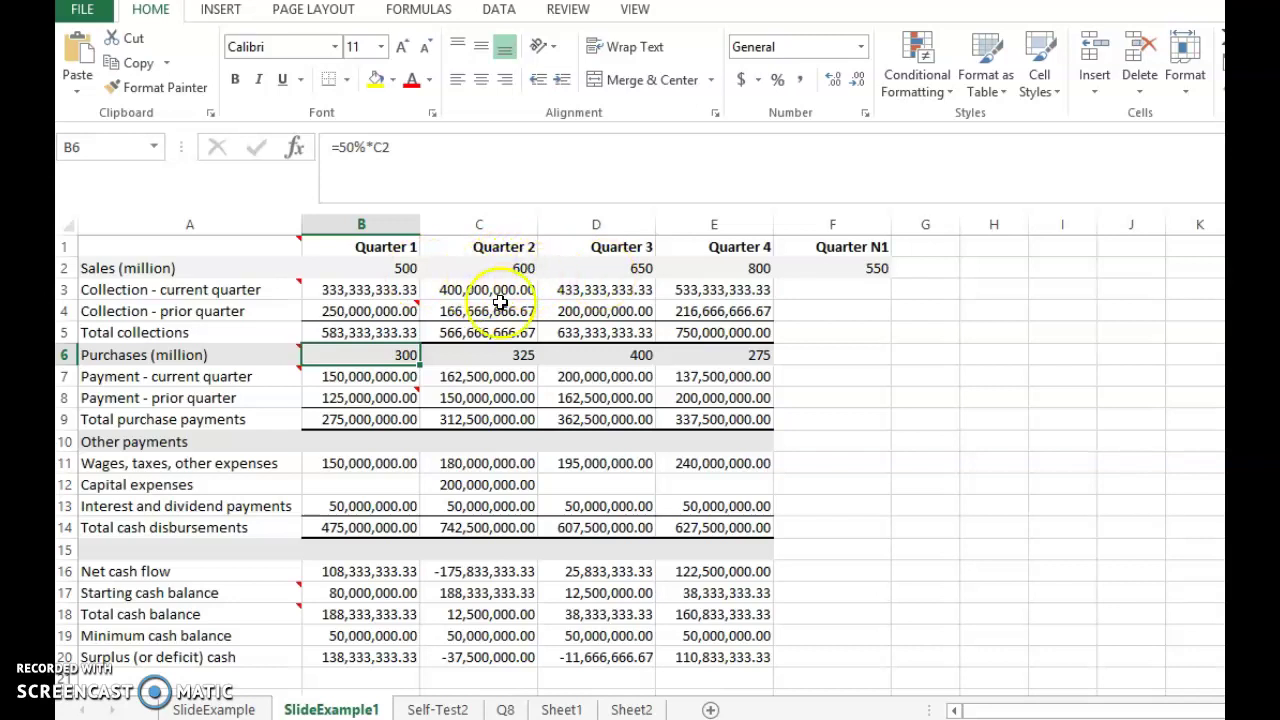
{"action": "left_click", "coordinate": [414, 149]}
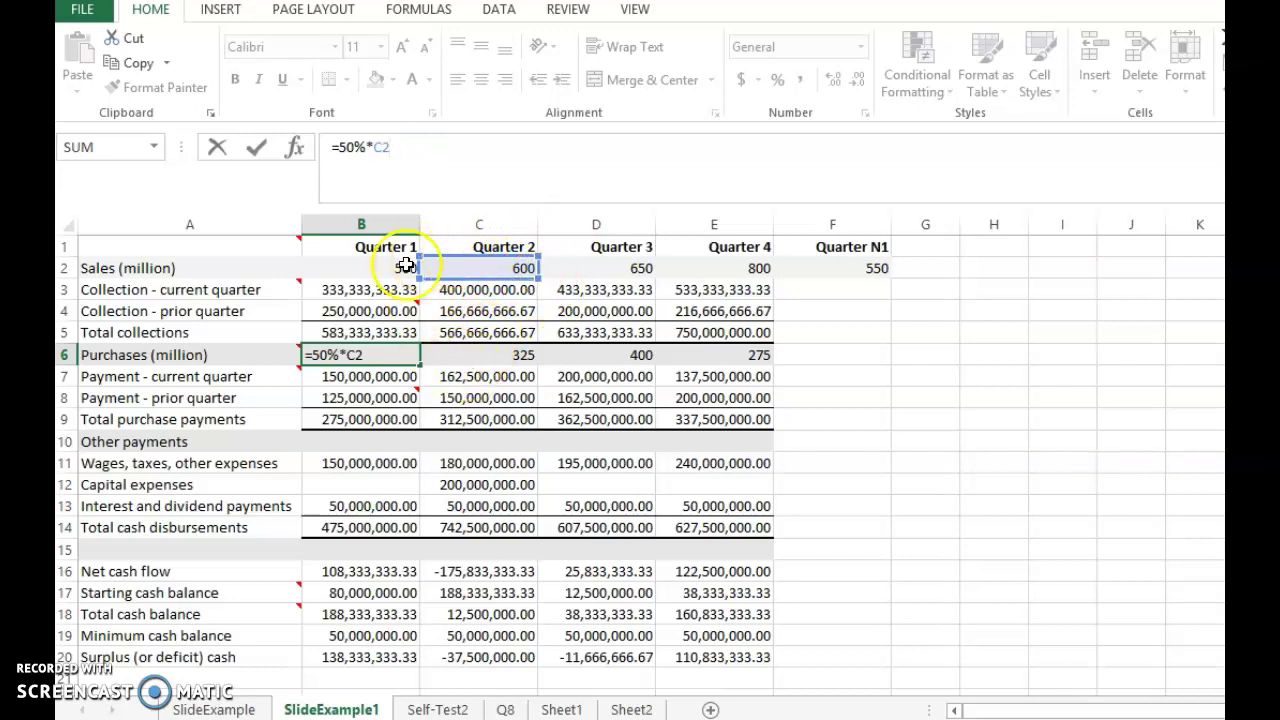
{"action": "left_click", "coordinate": [256, 147]}
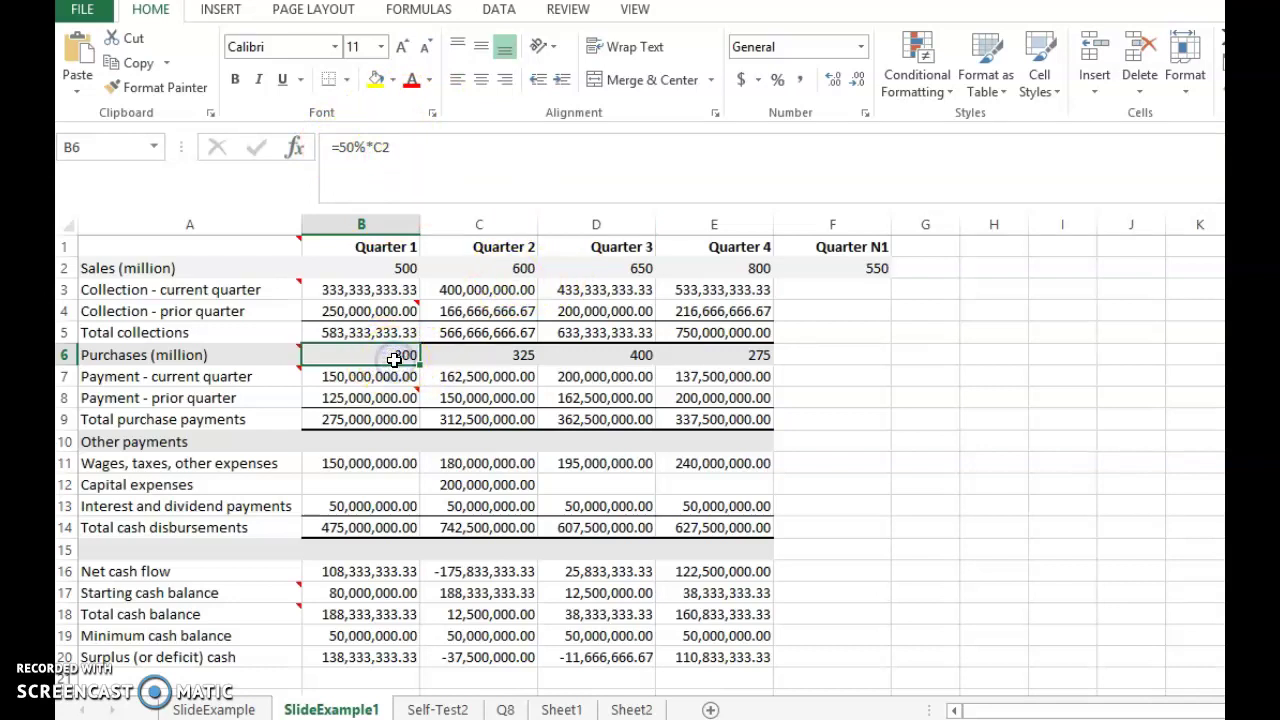
{"action": "key", "text": "Right"}
{"action": "key", "text": "Right"}
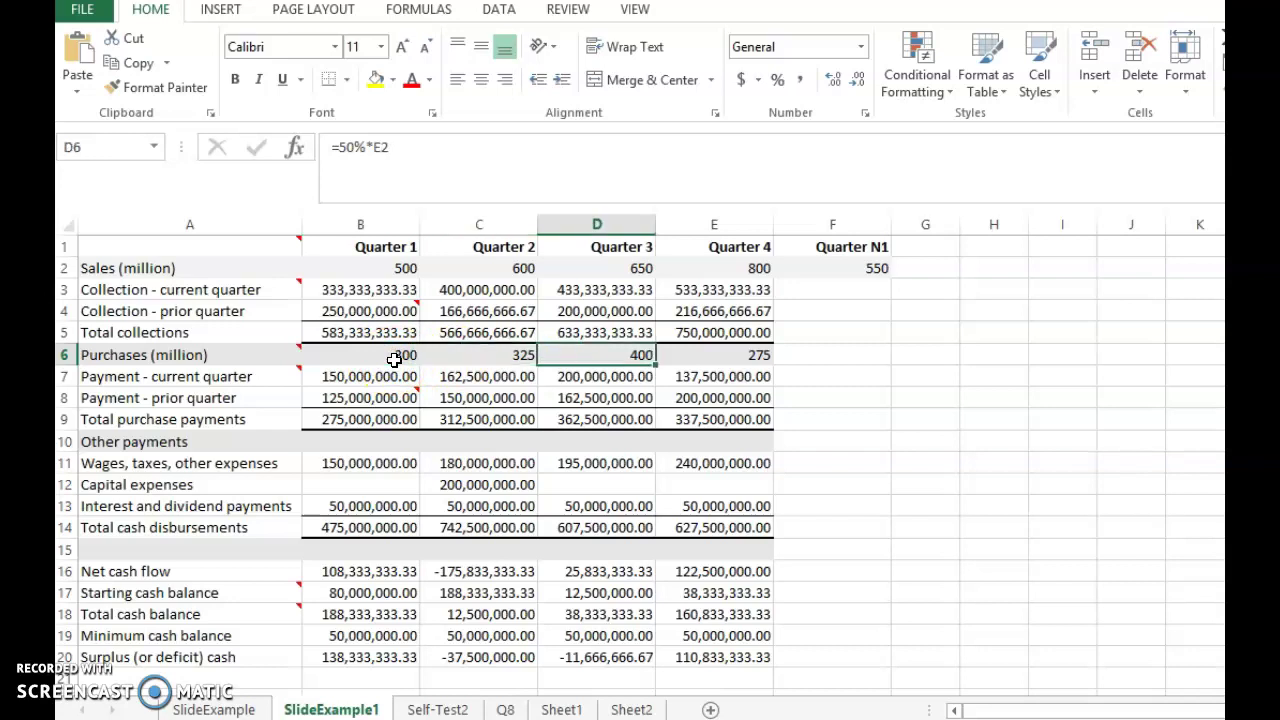
- Read through the Sales row from Quarter 1 to Quarter N1, in cells B2 to F2
{"action": "left_click", "coordinate": [150, 266]}
{"action": "key", "text": "Right"}
{"action": "key", "text": "Right"}
{"action": "key", "text": "Right"}
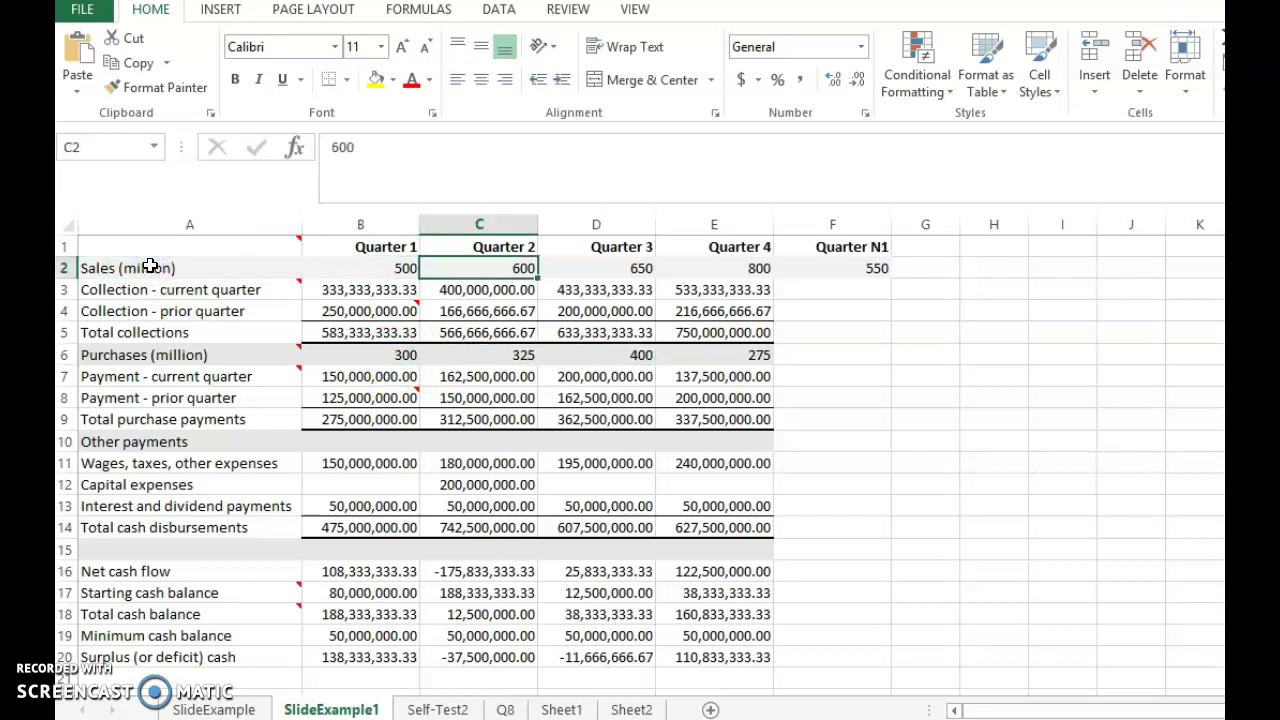
{"action": "key", "text": "Right"}
{"action": "key", "text": "Right"}
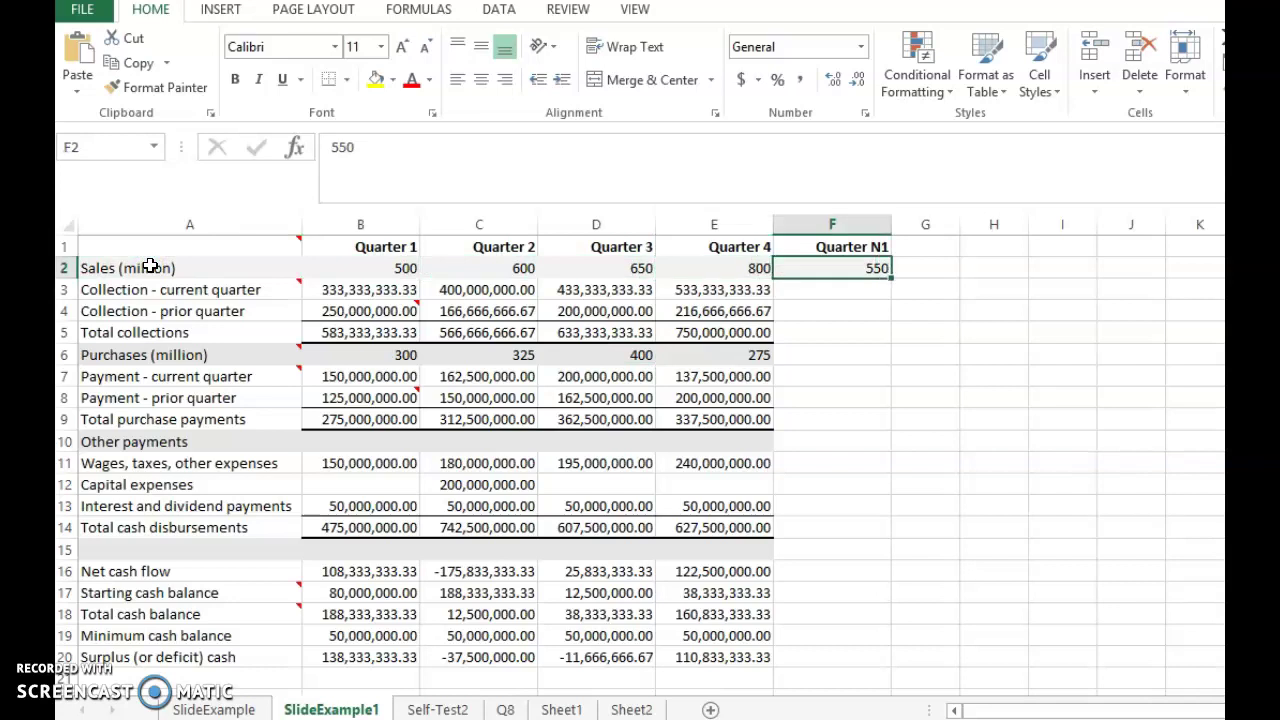
- Go back through the Purchases row with its A6 comment, comparing the Quarter 1 and Quarter 2 formulas in B6 and C6
{"action": "left_click", "coordinate": [100, 358]}
{"action": "key", "text": "Right"}
{"action": "key", "text": "Right"}
{"action": "key", "text": "Right"}
{"action": "key", "text": "Right"}
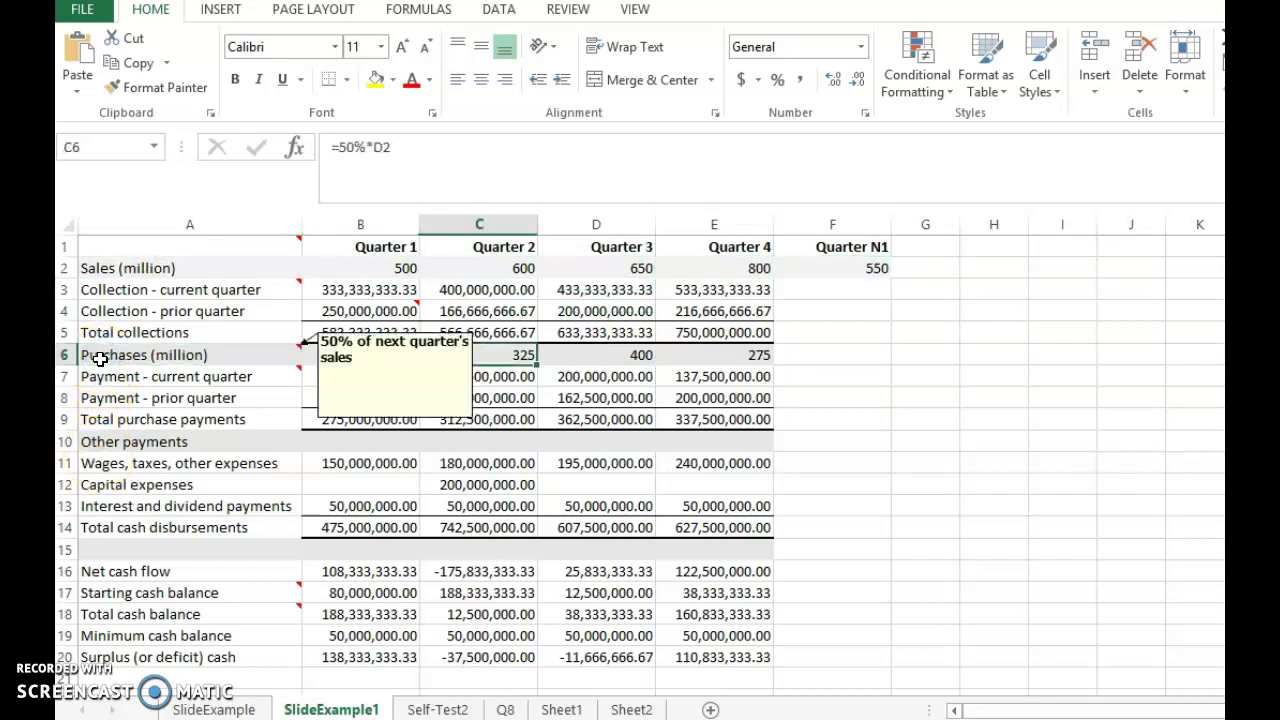
{"action": "left_click", "coordinate": [408, 357]}
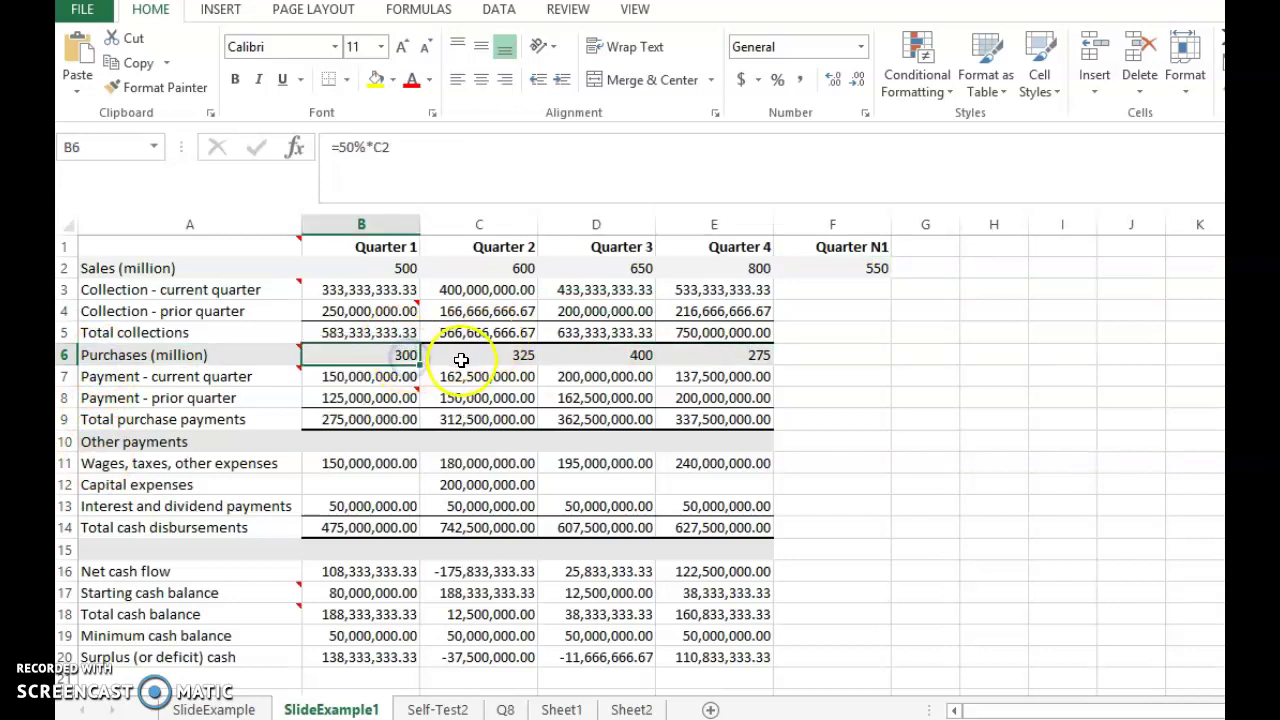
{"action": "left_click", "coordinate": [428, 357]}
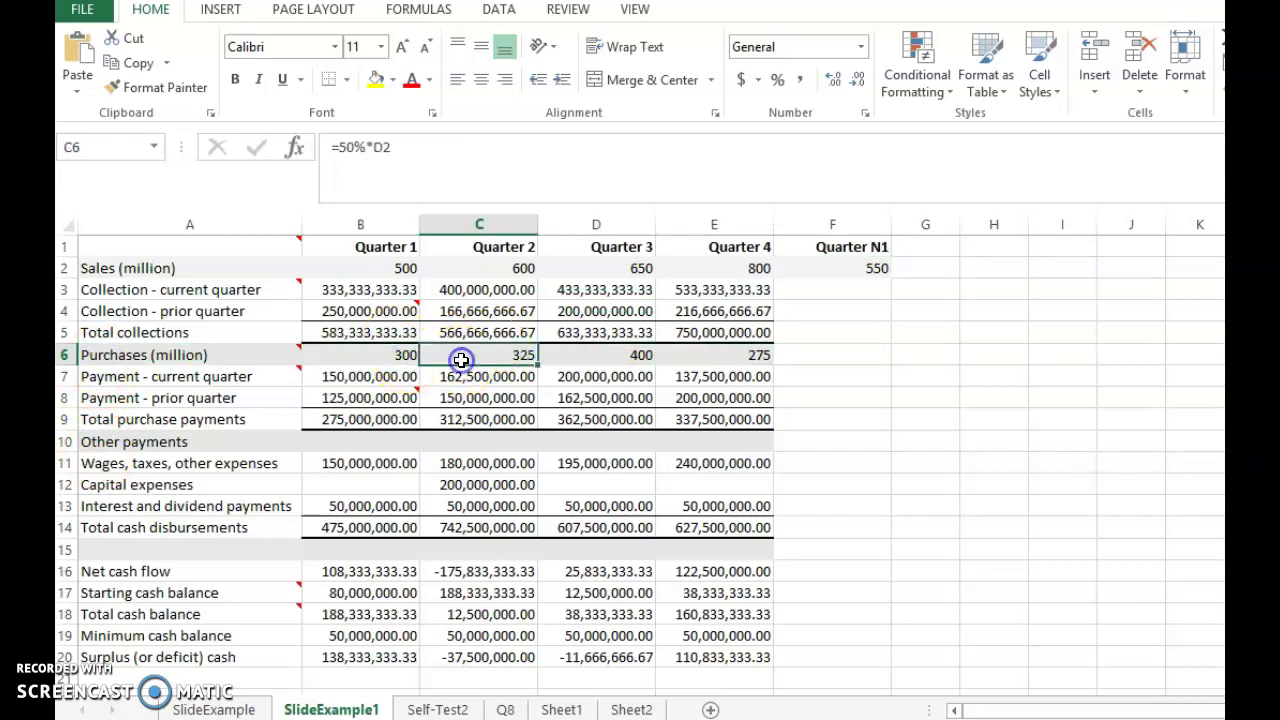
{"action": "left_click", "coordinate": [406, 355]}
- Examine the Quarter 1 purchase payments in B7, B8 and B9, relating them to the purchases in B6 and the comment on B8
{"action": "mouse_move", "coordinate": [200, 383]}
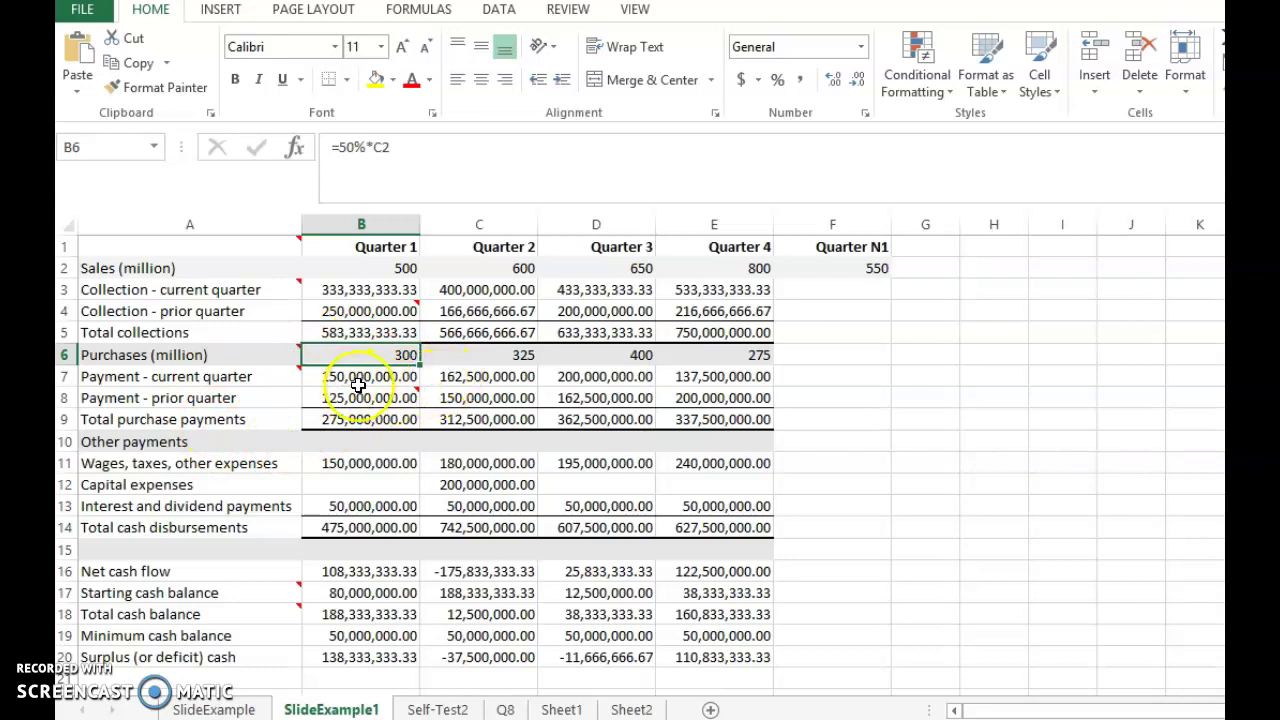
{"action": "left_click", "coordinate": [323, 378]}
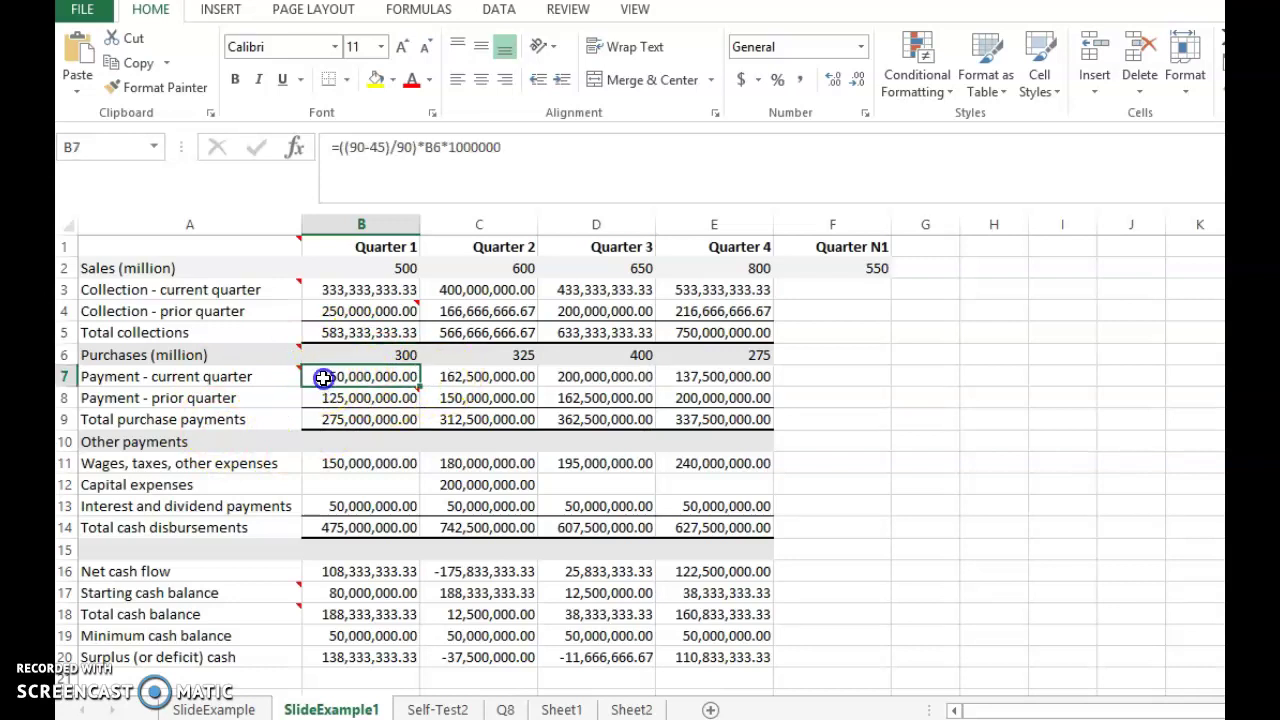
{"action": "left_click", "coordinate": [405, 356]}
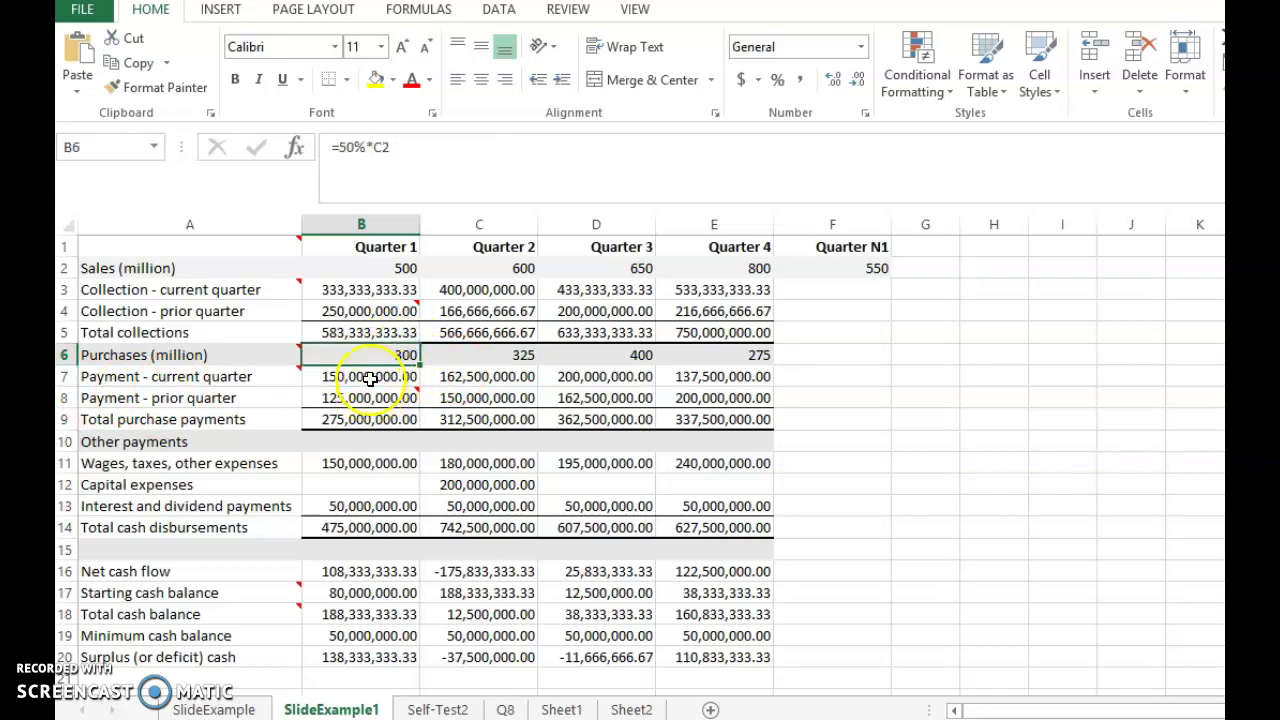
{"action": "left_click", "coordinate": [369, 377]}
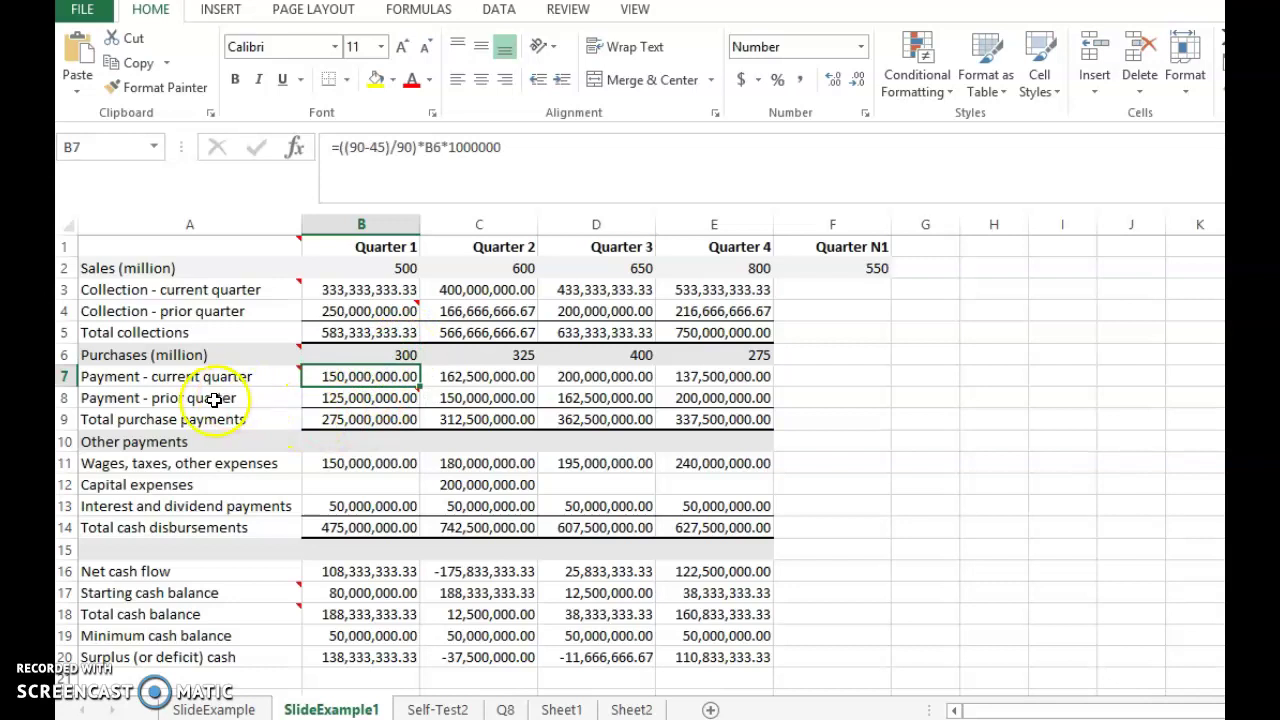
{"action": "left_click", "coordinate": [320, 399]}
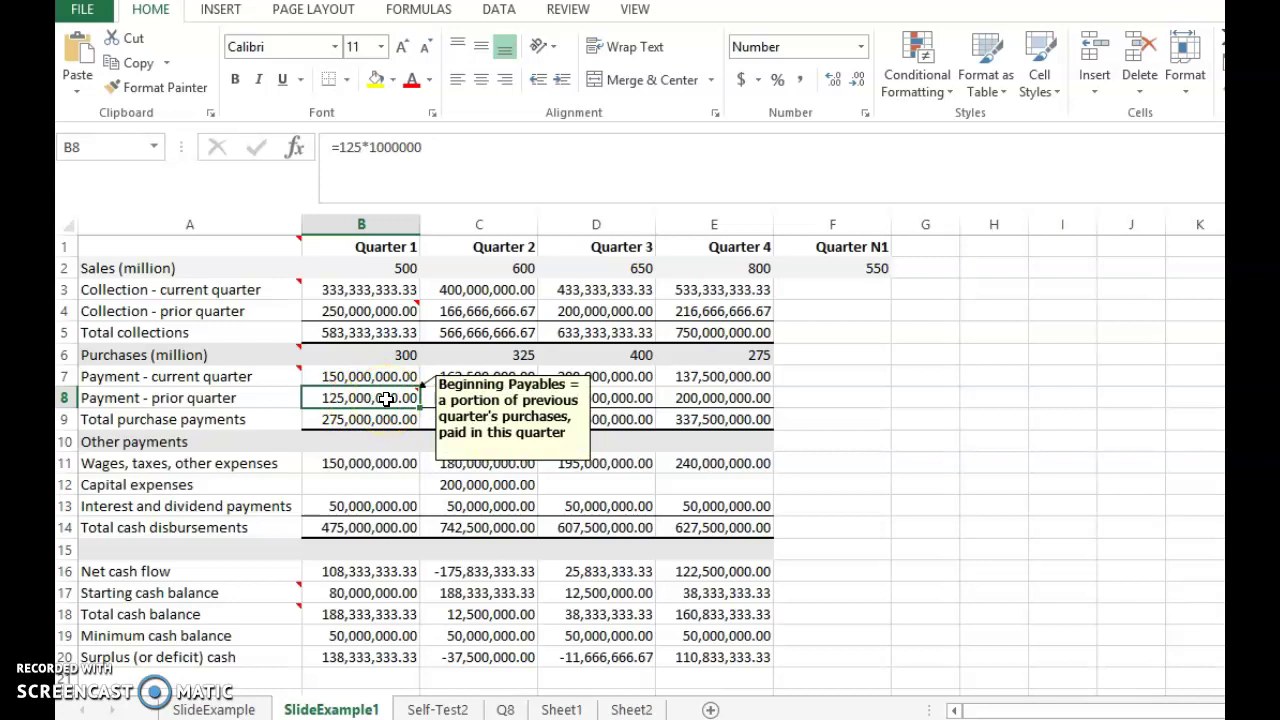
{"action": "left_click", "coordinate": [367, 375]}
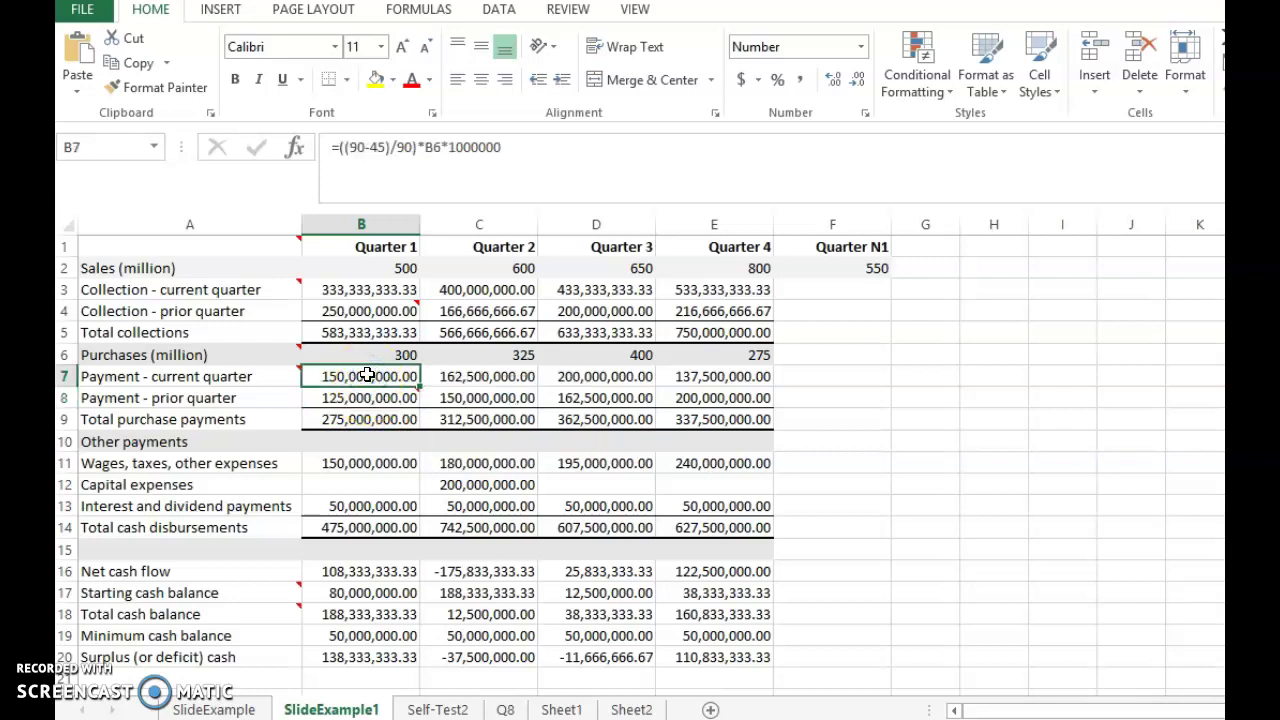
{"action": "left_click", "coordinate": [364, 419]}
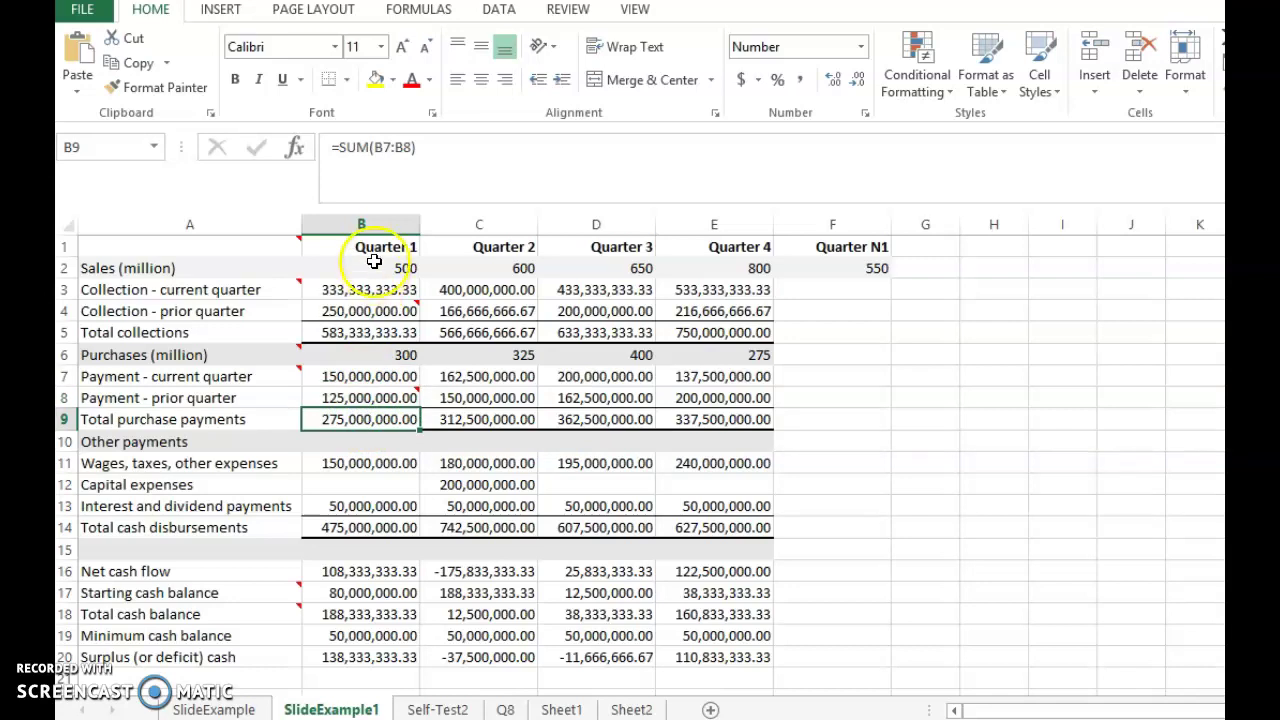
{"action": "mouse_move", "coordinate": [373, 393]}
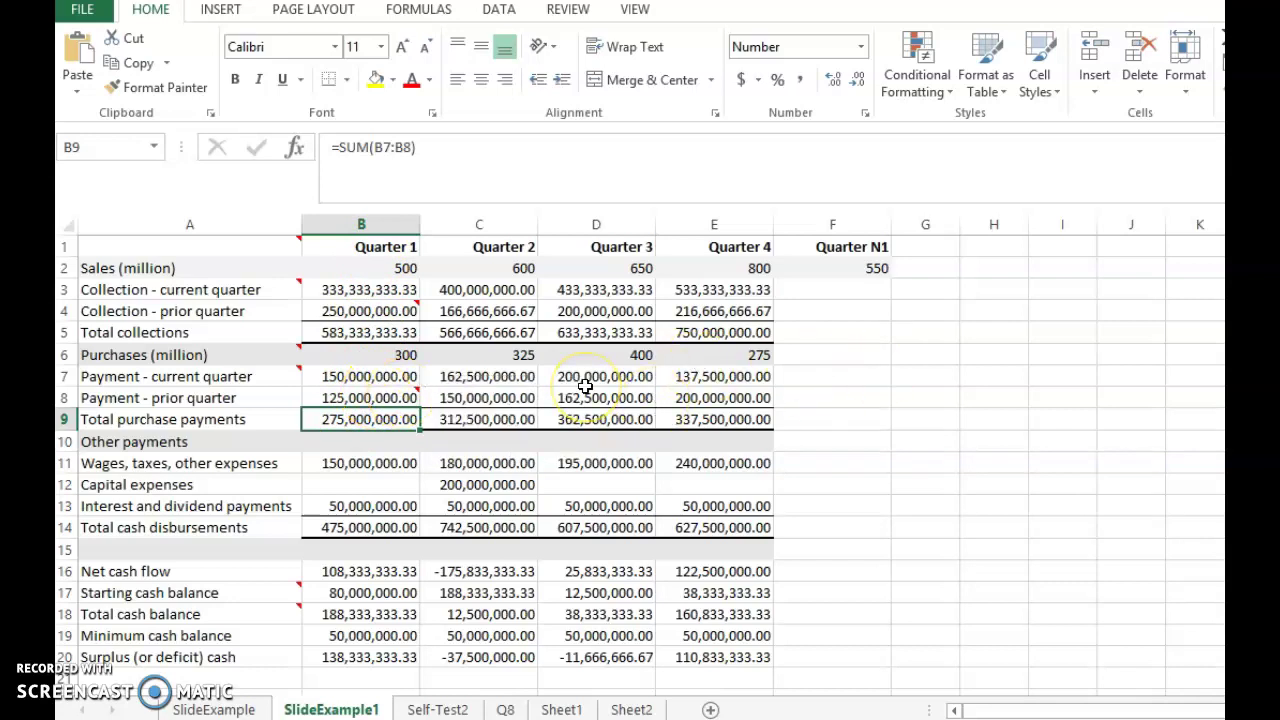
- Inspect the Quarter 2 purchases and payment formulas in C6, C7 and C8, tracing the prior-quarter payment to Quarter 1 purchases
{"action": "left_click", "coordinate": [519, 356]}
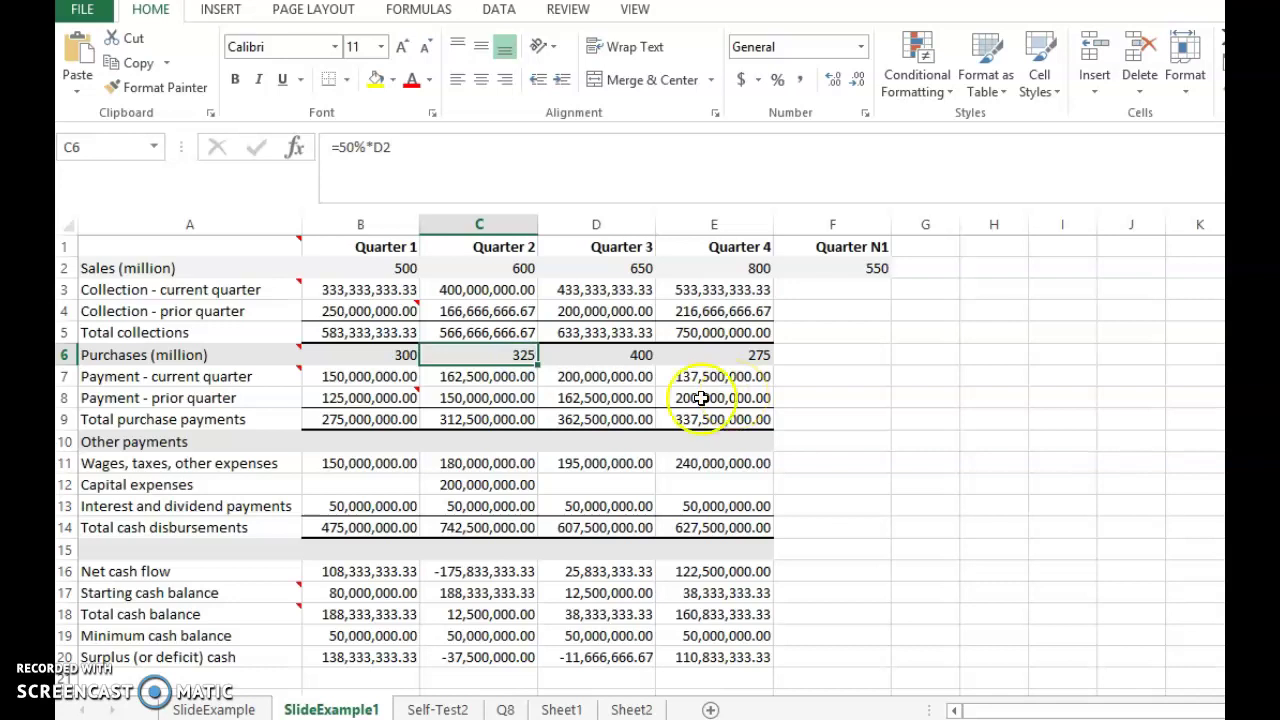
{"action": "left_click", "coordinate": [475, 378]}
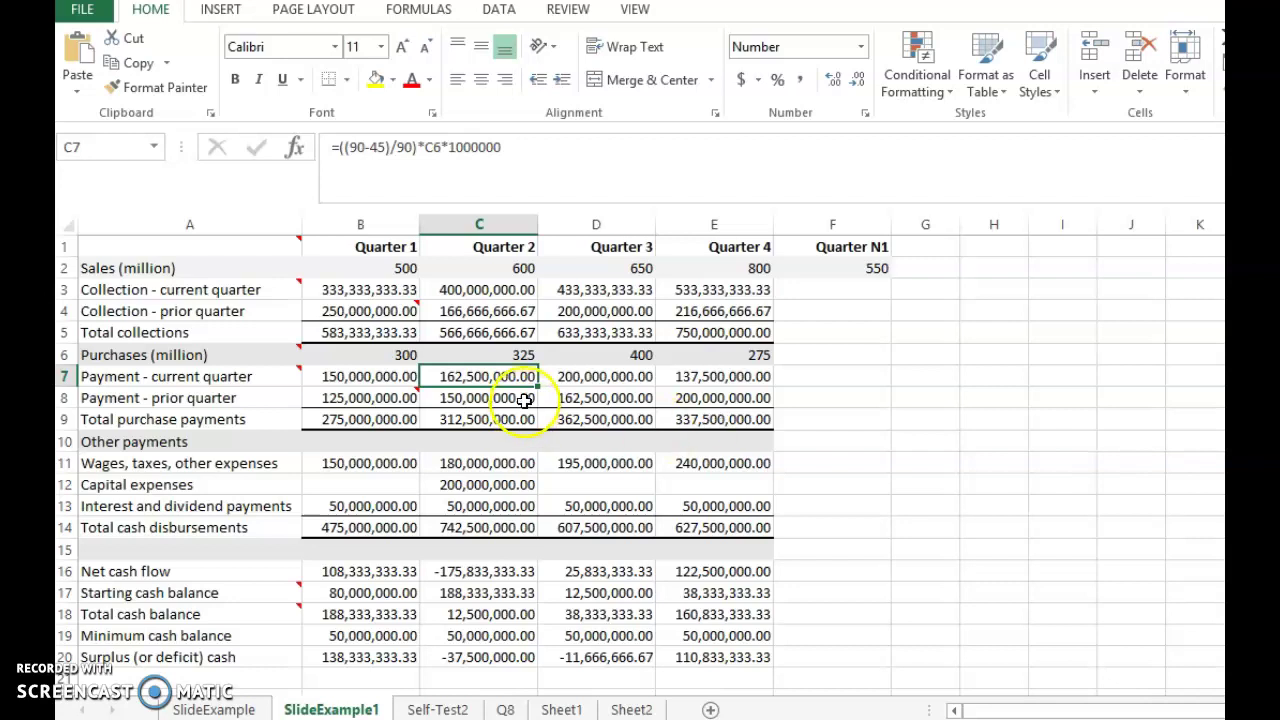
{"action": "left_click", "coordinate": [460, 400]}
{"action": "left_click", "coordinate": [382, 354]}
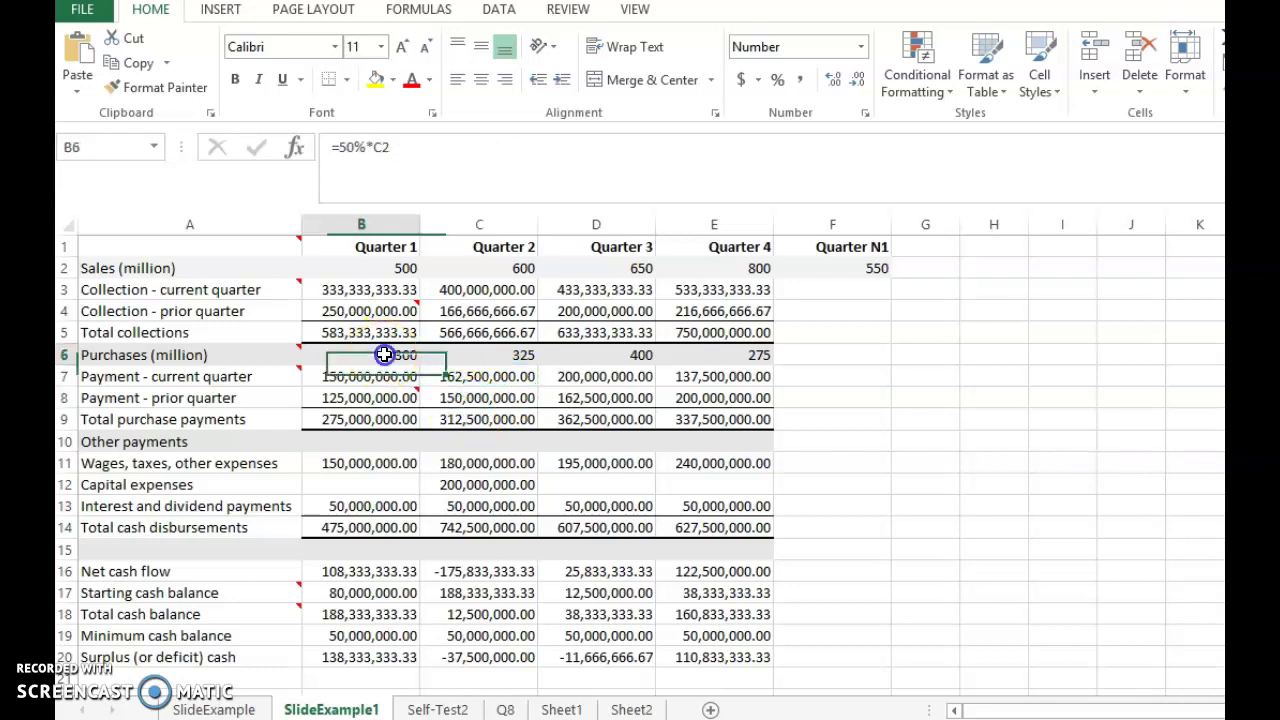
{"action": "left_click", "coordinate": [460, 402]}
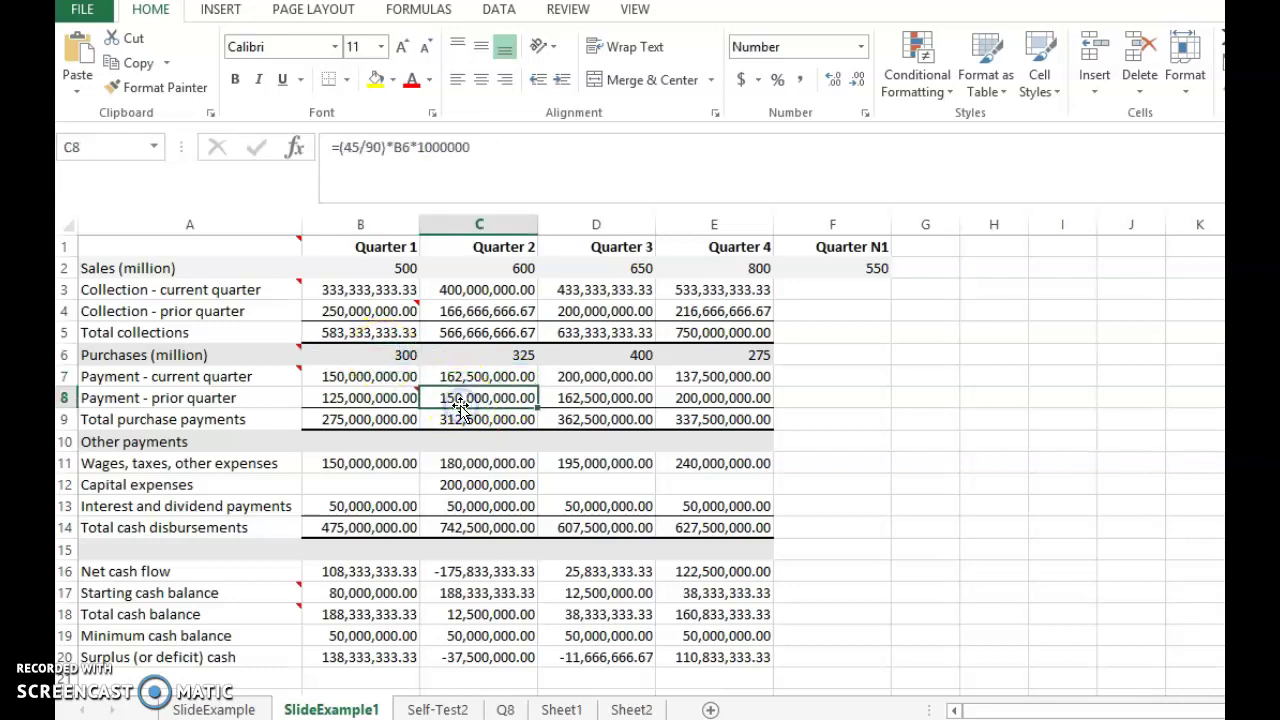
- Compare the Quarter 2 prior-quarter payment in C8 with the Quarter 1 purchases in B6 and current-quarter payment in B7
{"action": "left_click", "coordinate": [406, 355]}
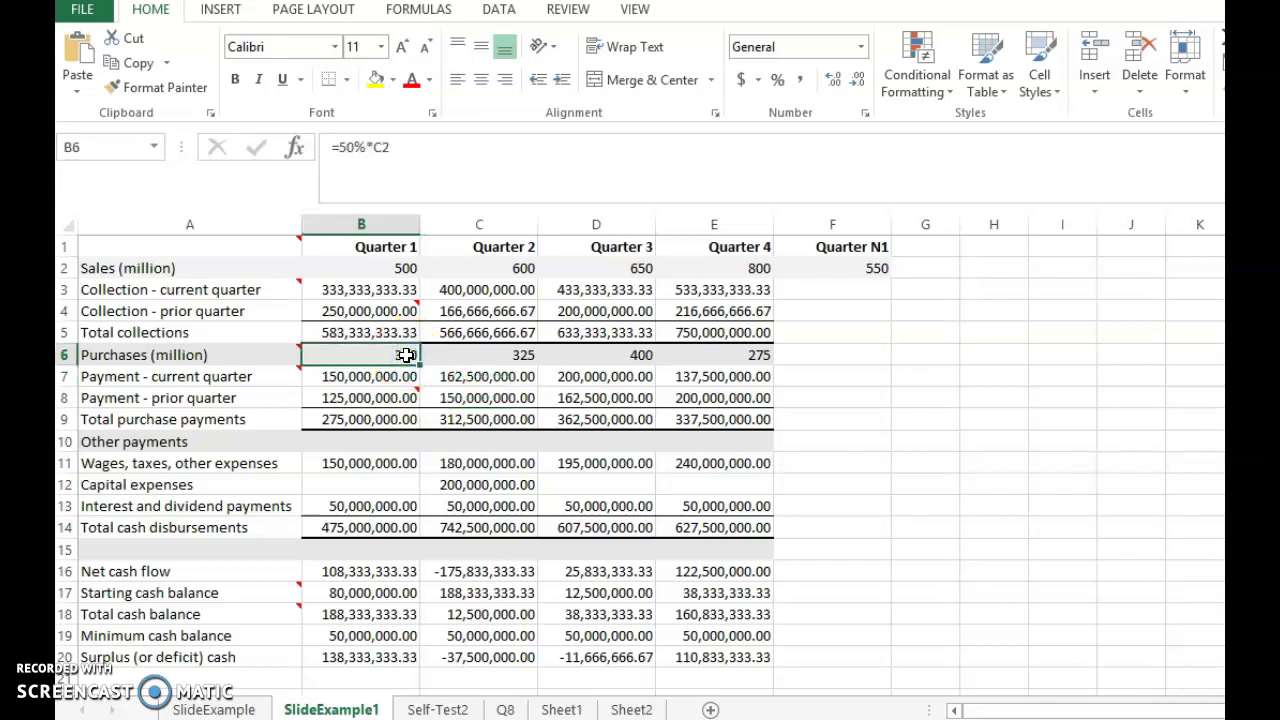
{"action": "left_click", "coordinate": [390, 372]}
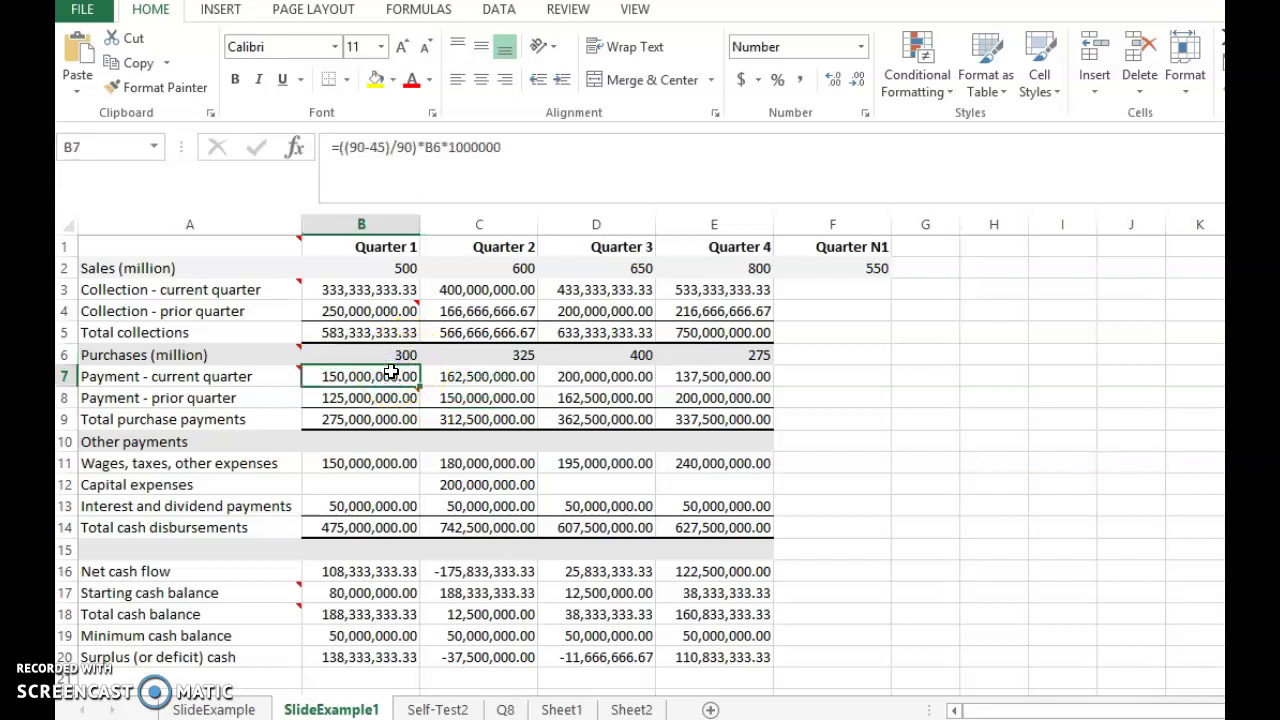
{"action": "left_click", "coordinate": [449, 399]}
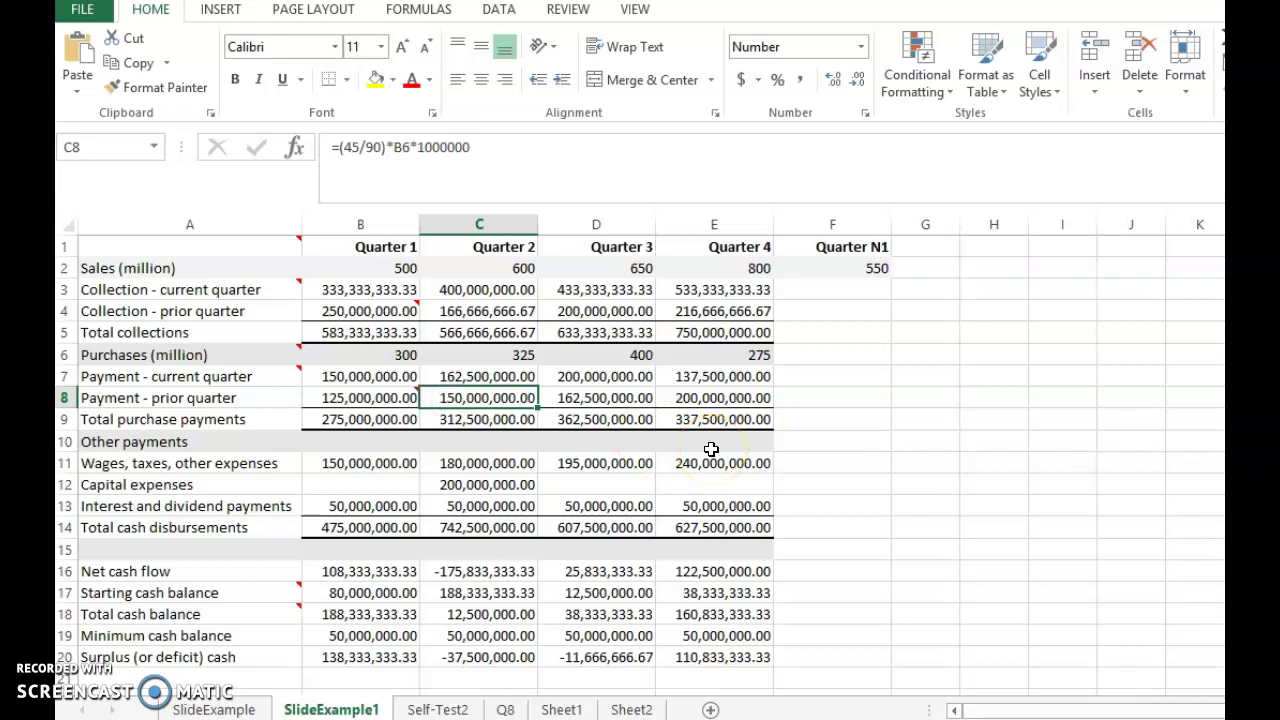
{"action": "left_click", "coordinate": [380, 375]}
{"action": "left_click", "coordinate": [449, 399]}
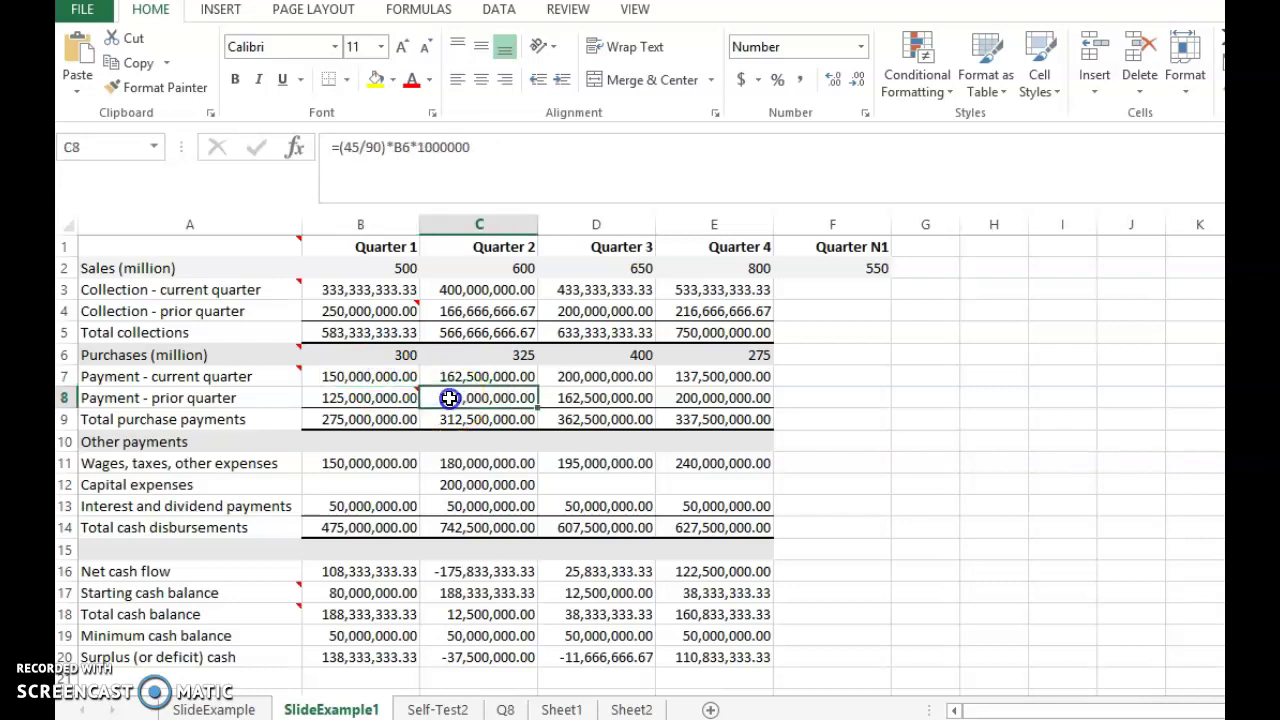
{"action": "left_click", "coordinate": [401, 360]}
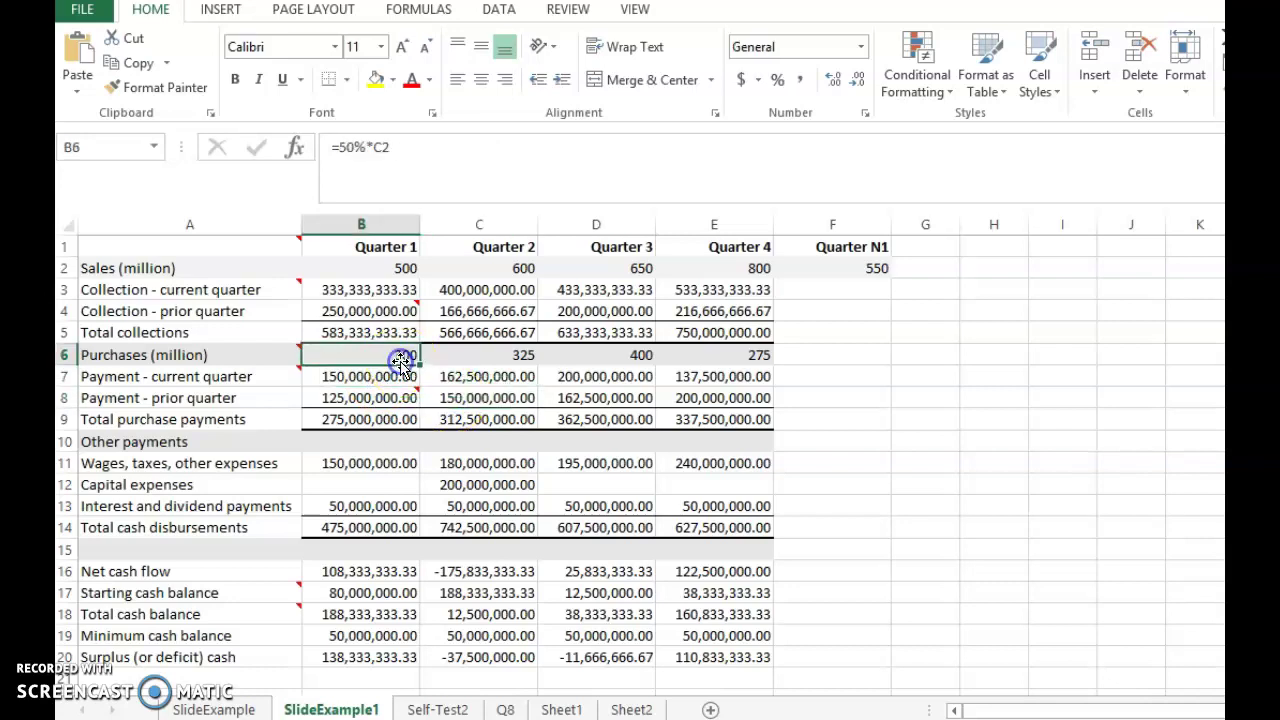
- Trace the Quarter 3 and Quarter 4 prior-quarter payments in D8 and E8 to the preceding quarters' purchases and current-quarter payments
{"action": "left_click", "coordinate": [457, 375]}
{"action": "left_click", "coordinate": [594, 400]}
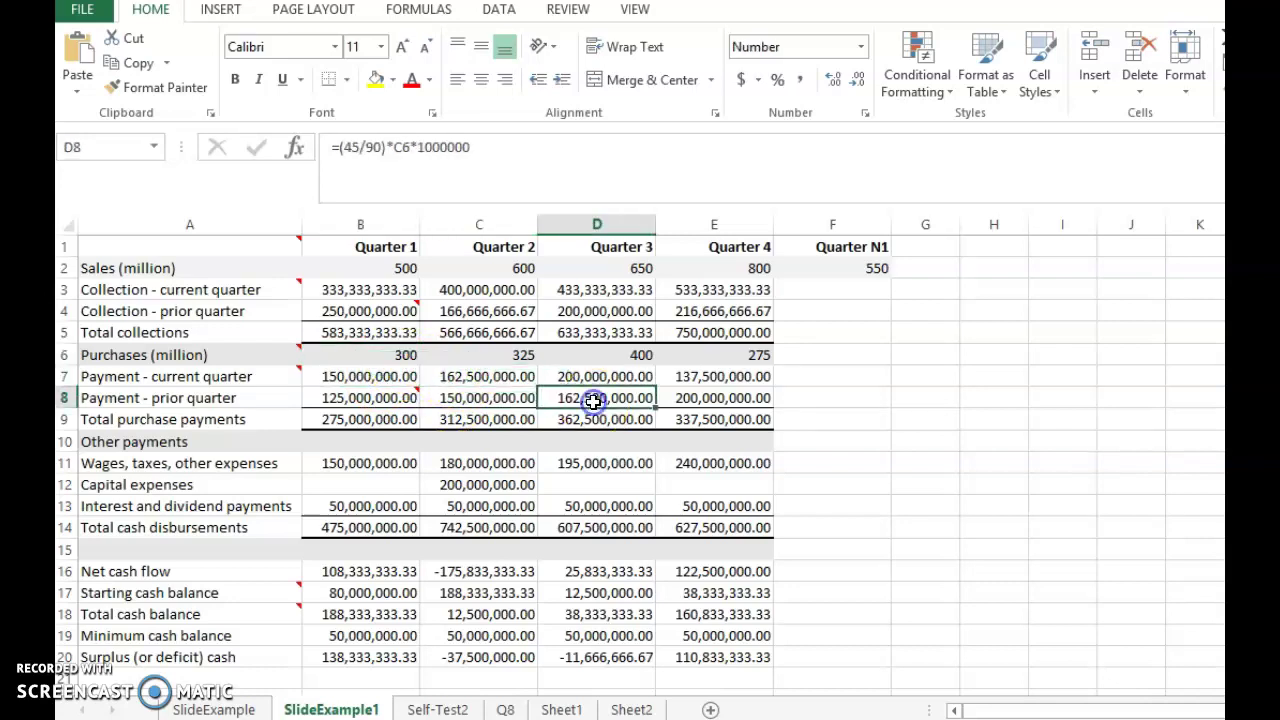
{"action": "left_click", "coordinate": [505, 354]}
{"action": "left_click", "coordinate": [576, 373]}
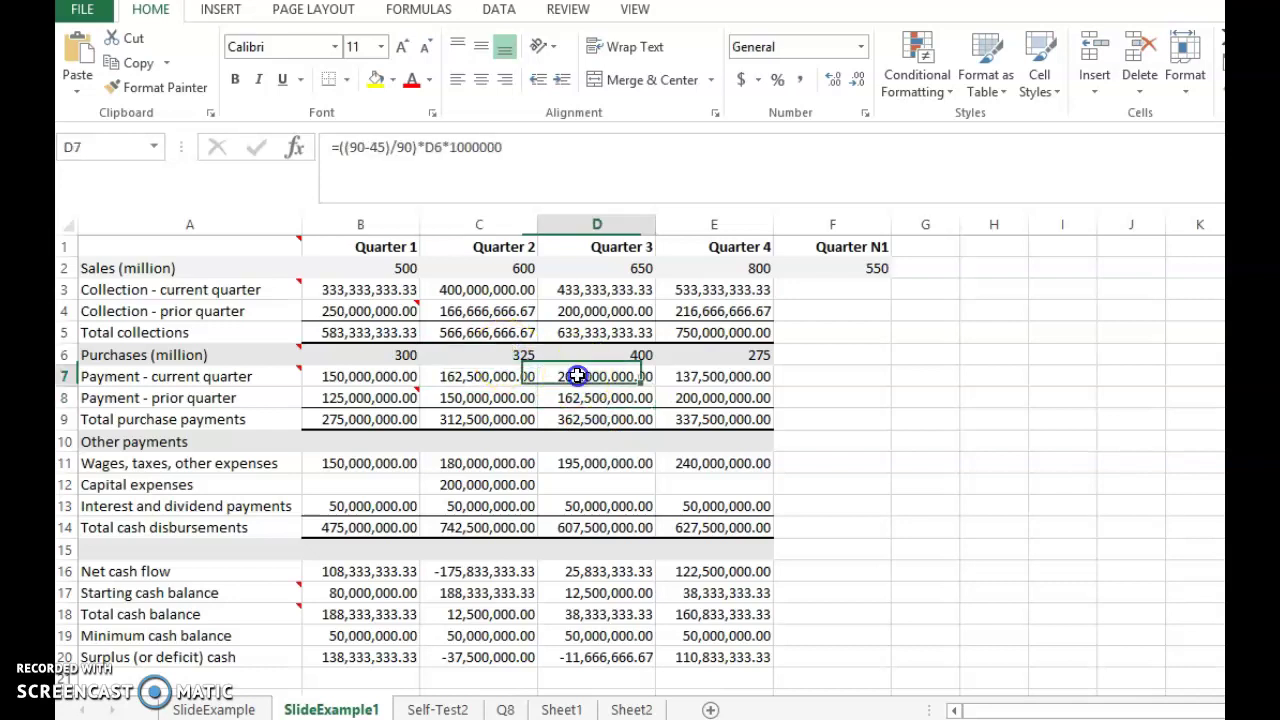
{"action": "left_click", "coordinate": [697, 403]}
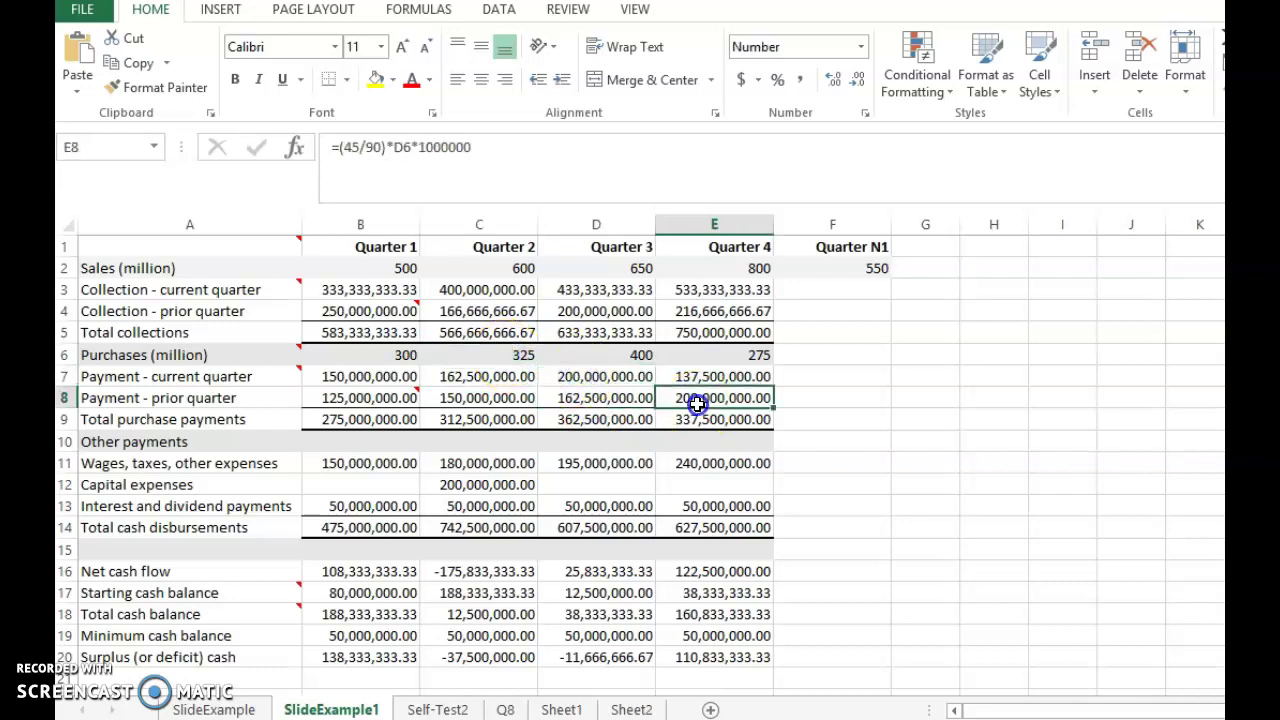
{"action": "left_click", "coordinate": [636, 358]}
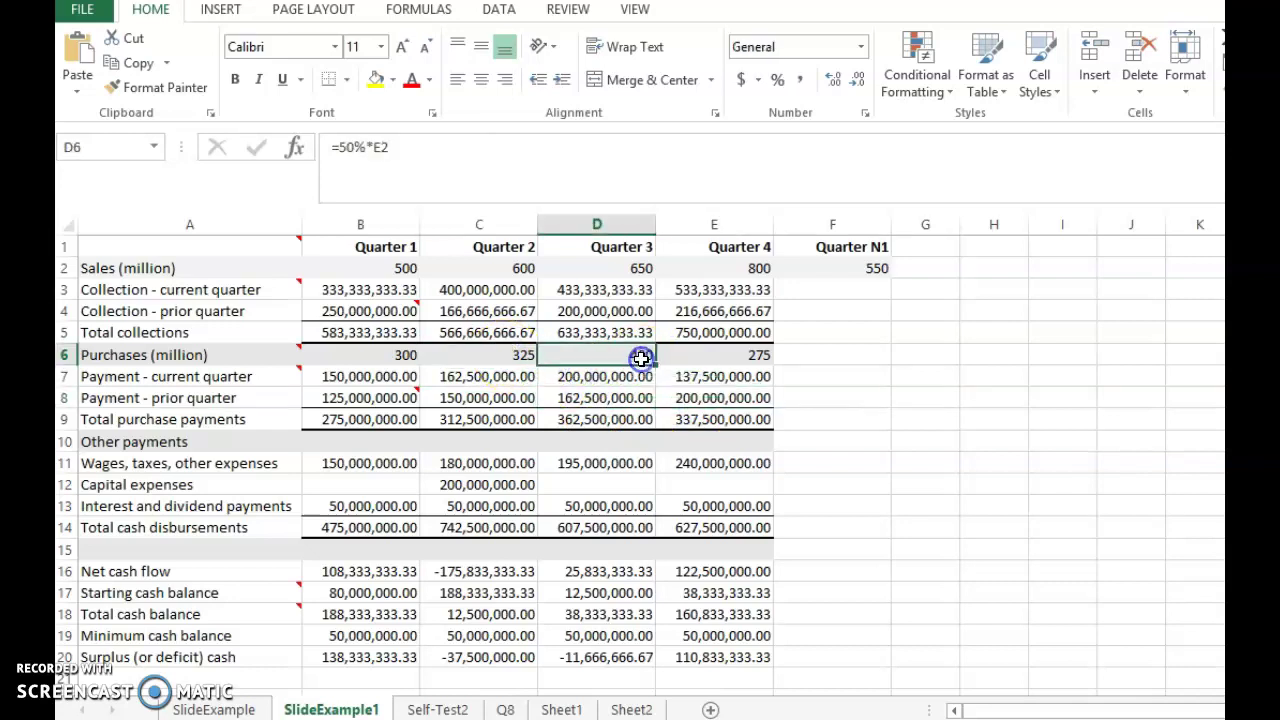
- Compare the prior-quarter collections in C4 and D4 with the preceding quarters' current-quarter collections in B3 and C3 and the sales in B2
{"action": "left_click", "coordinate": [400, 289]}
{"action": "left_click", "coordinate": [453, 311]}
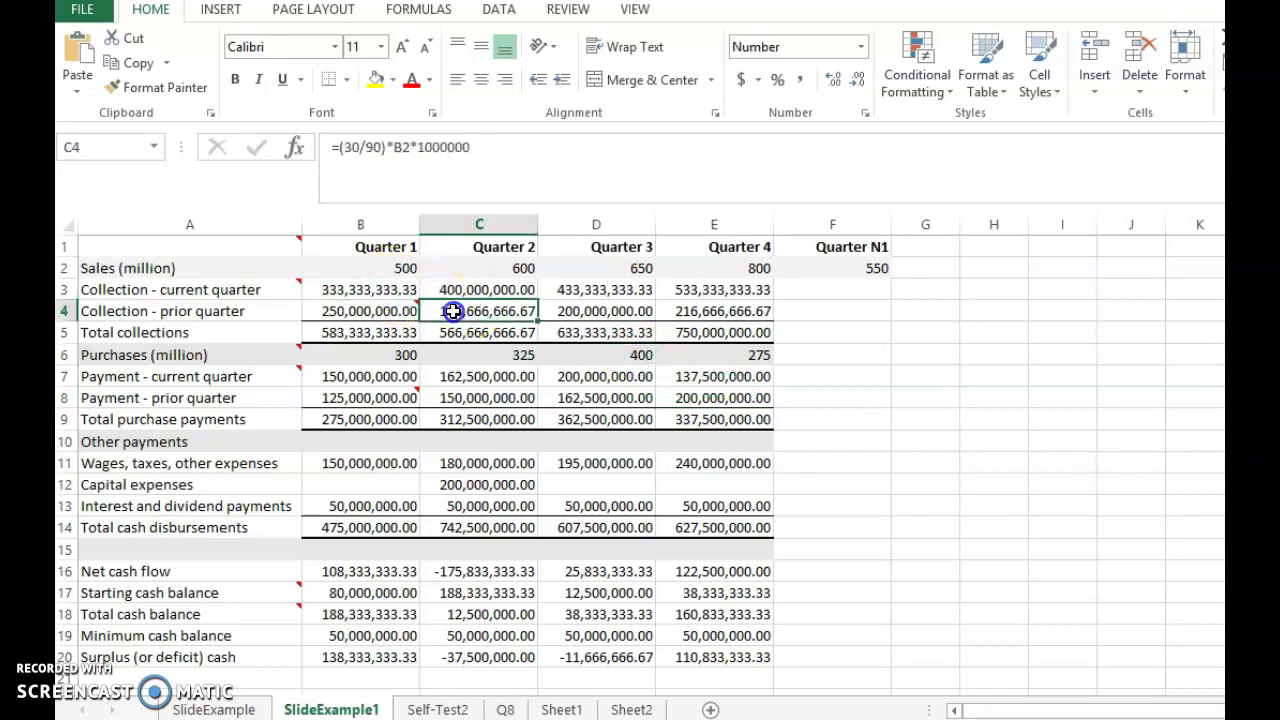
{"action": "left_click", "coordinate": [395, 268]}
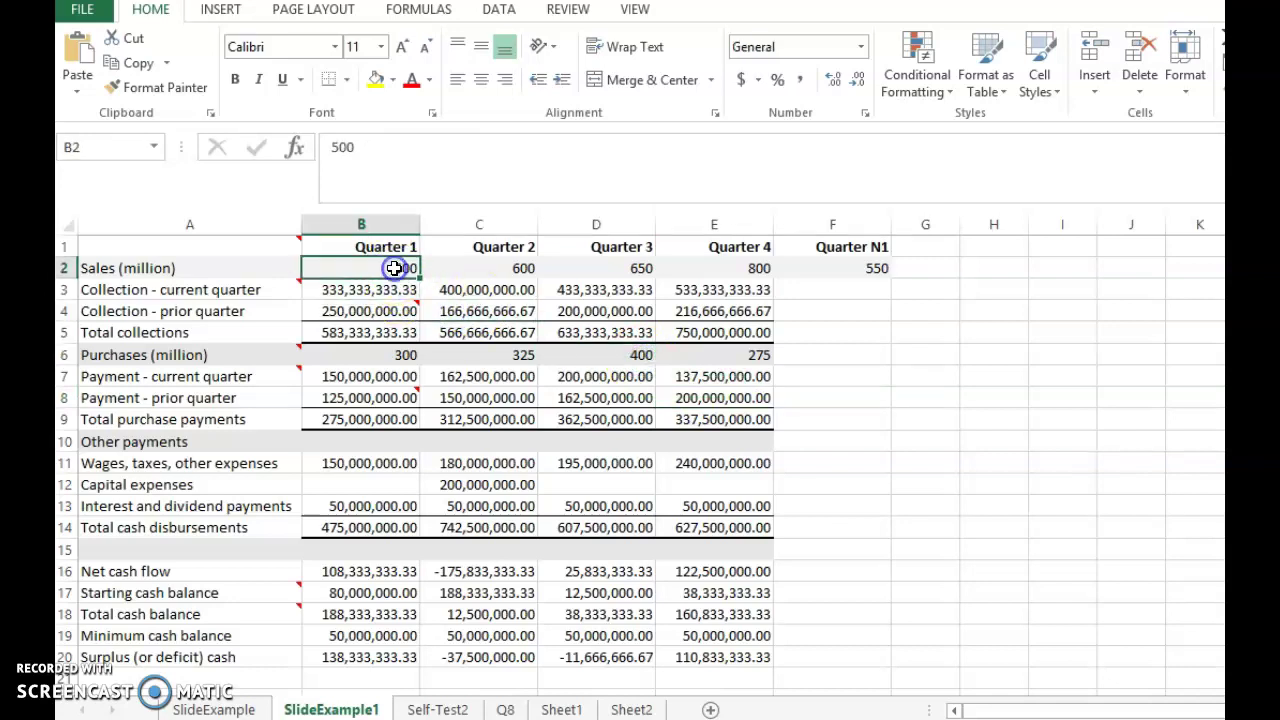
{"action": "left_click", "coordinate": [451, 288]}
{"action": "left_click", "coordinate": [570, 314]}
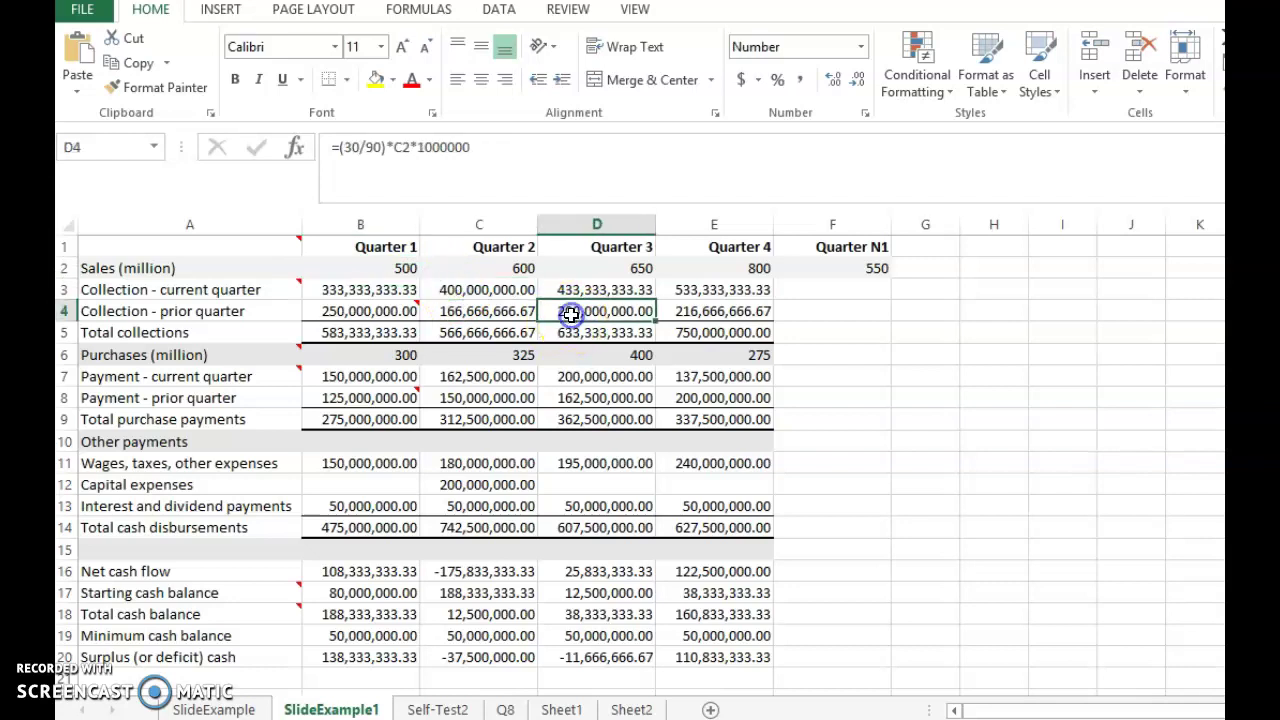
- Check the Quarter 2 sales in C2 and trace the Quarter 4 purchases formula in E6 to the Quarter N1 sales in F2
{"action": "left_click", "coordinate": [522, 268]}
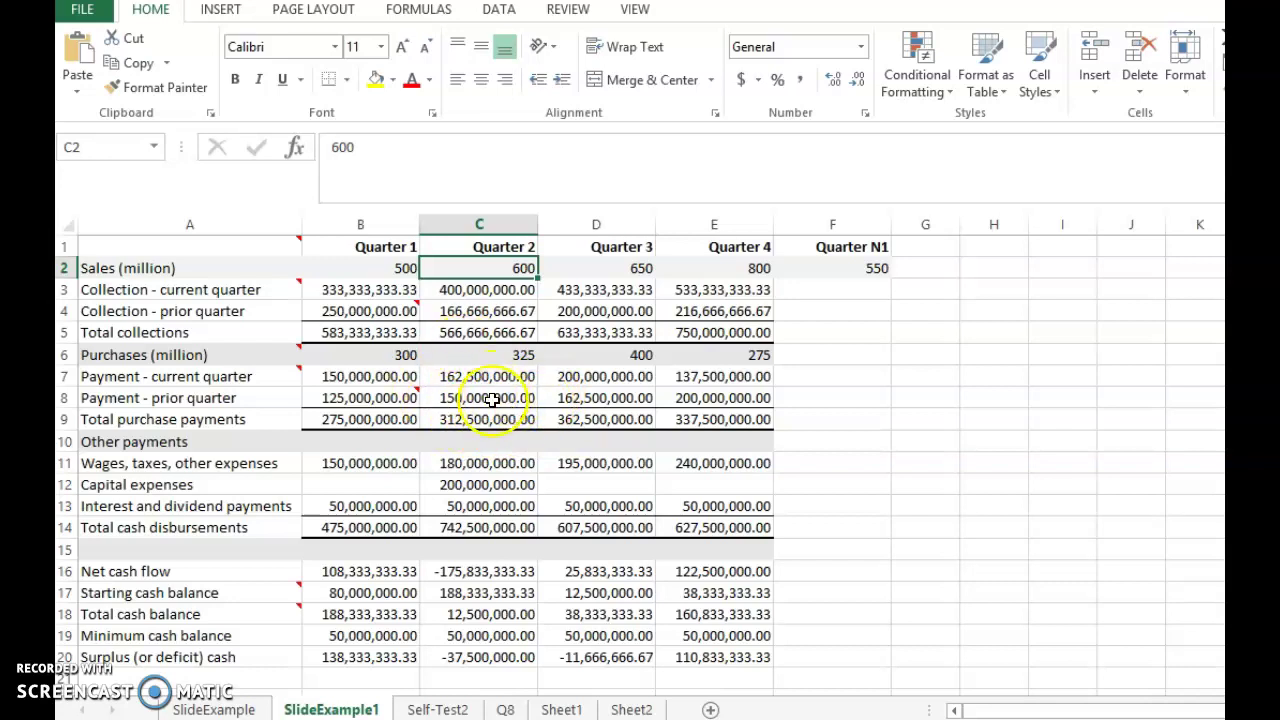
{"action": "left_click", "coordinate": [745, 357]}
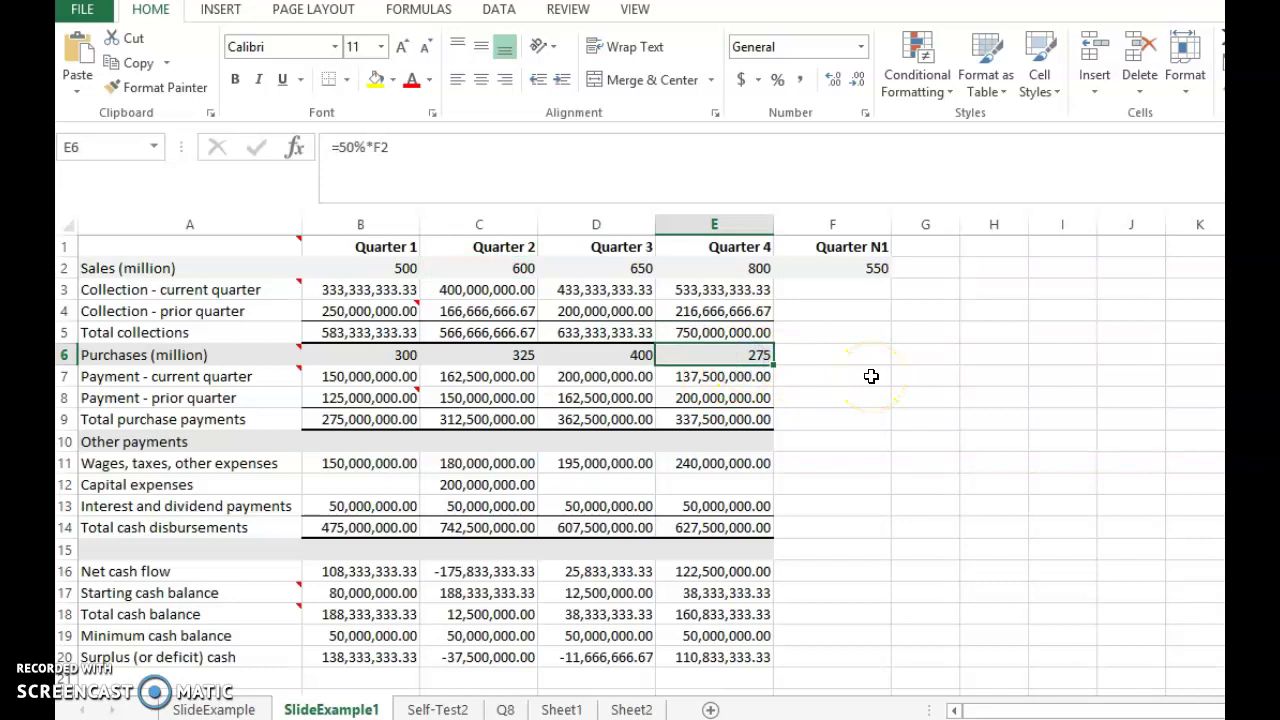
{"action": "left_click", "coordinate": [871, 269]}
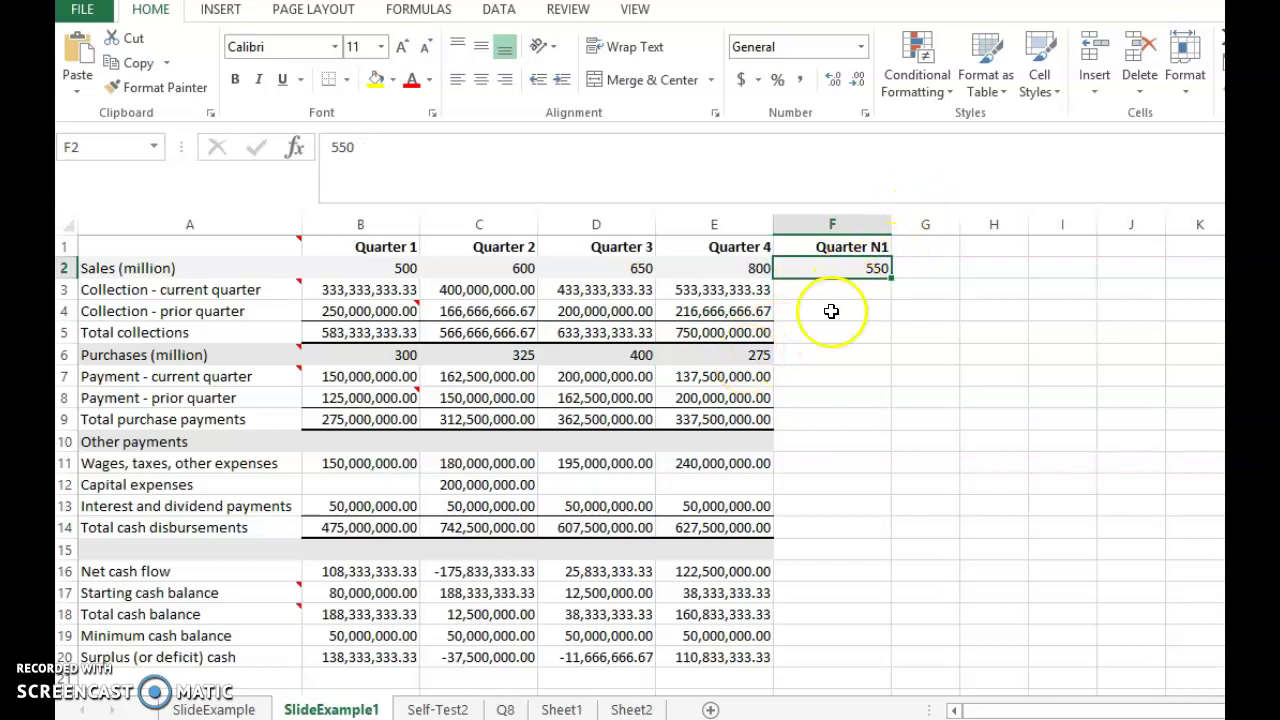
{"action": "left_click", "coordinate": [754, 354]}
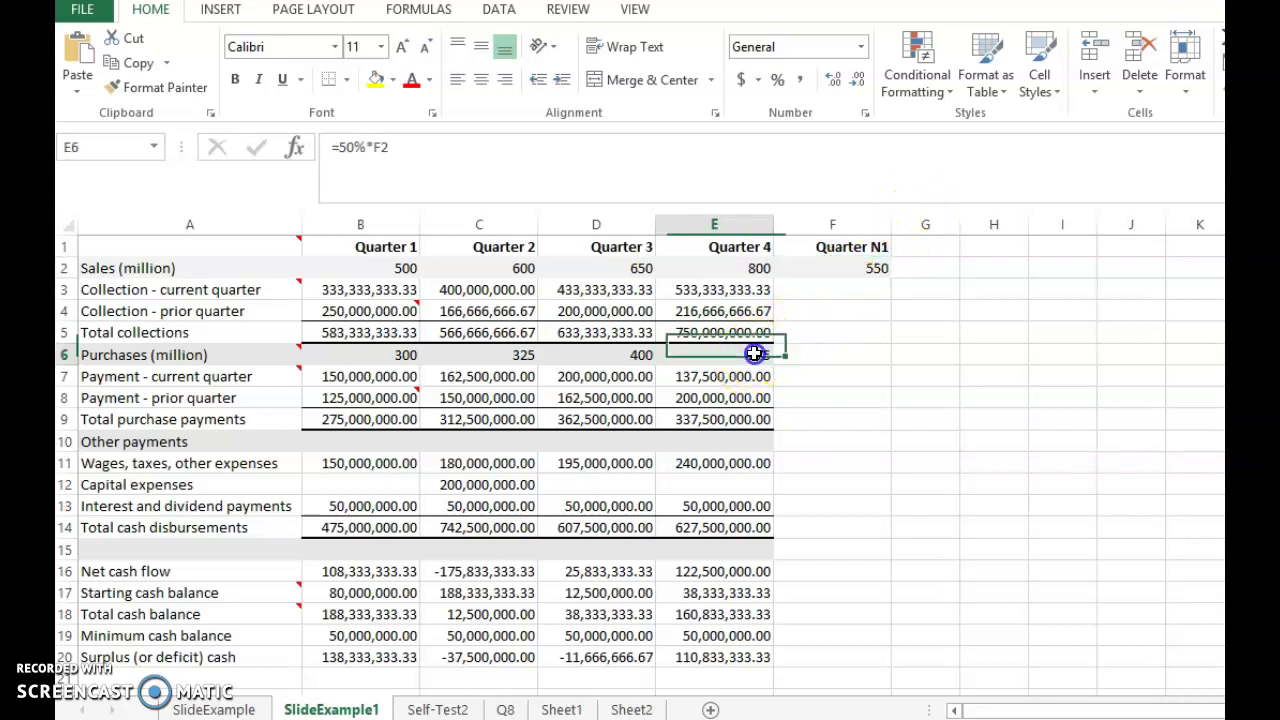
{"action": "left_click", "coordinate": [471, 145]}
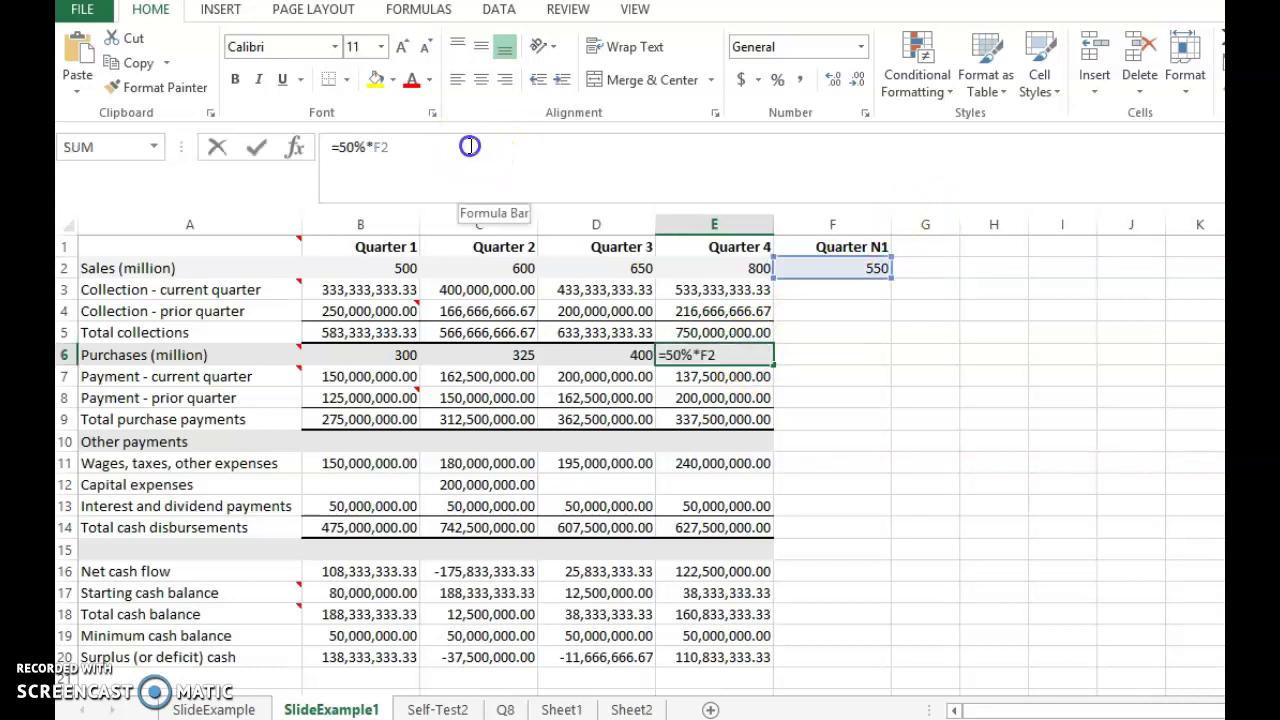
{"action": "left_click", "coordinate": [255, 148]}
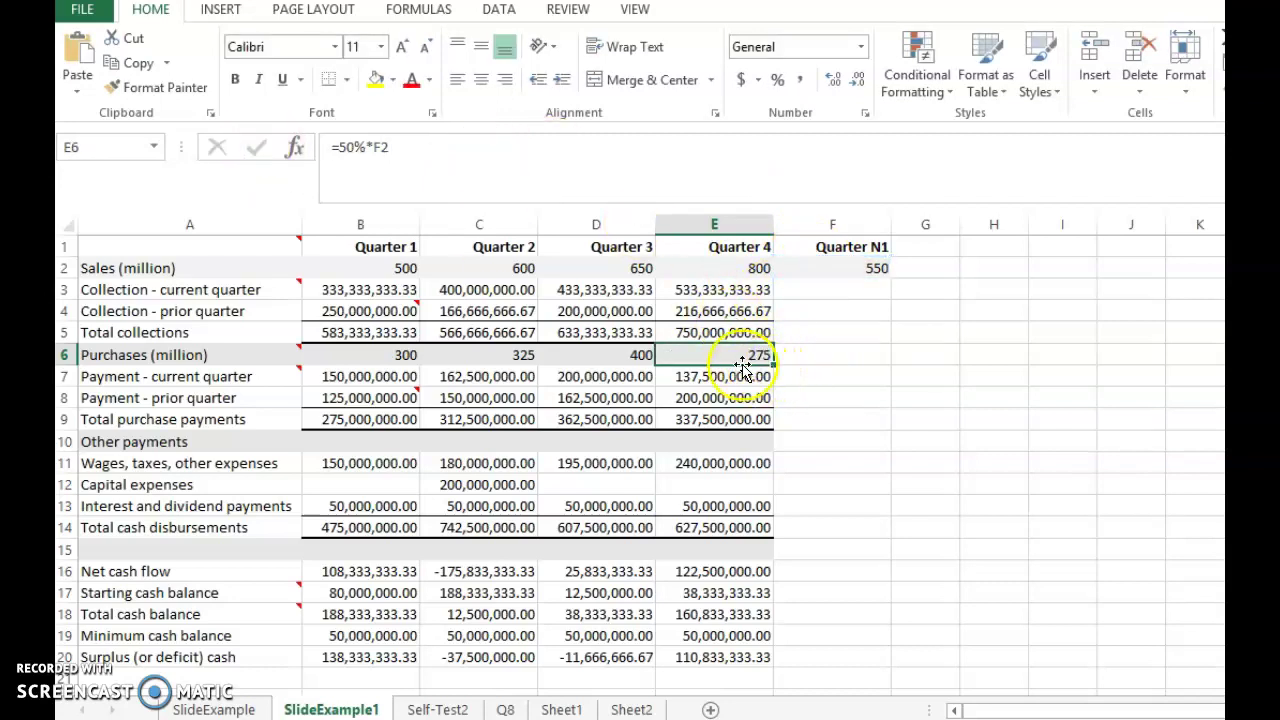
- Inspect the Quarter 4 payment formulas in E7, E8 and E9 against purchases in D6, and select the whole purchases block A6:E9
{"action": "left_click", "coordinate": [735, 376]}
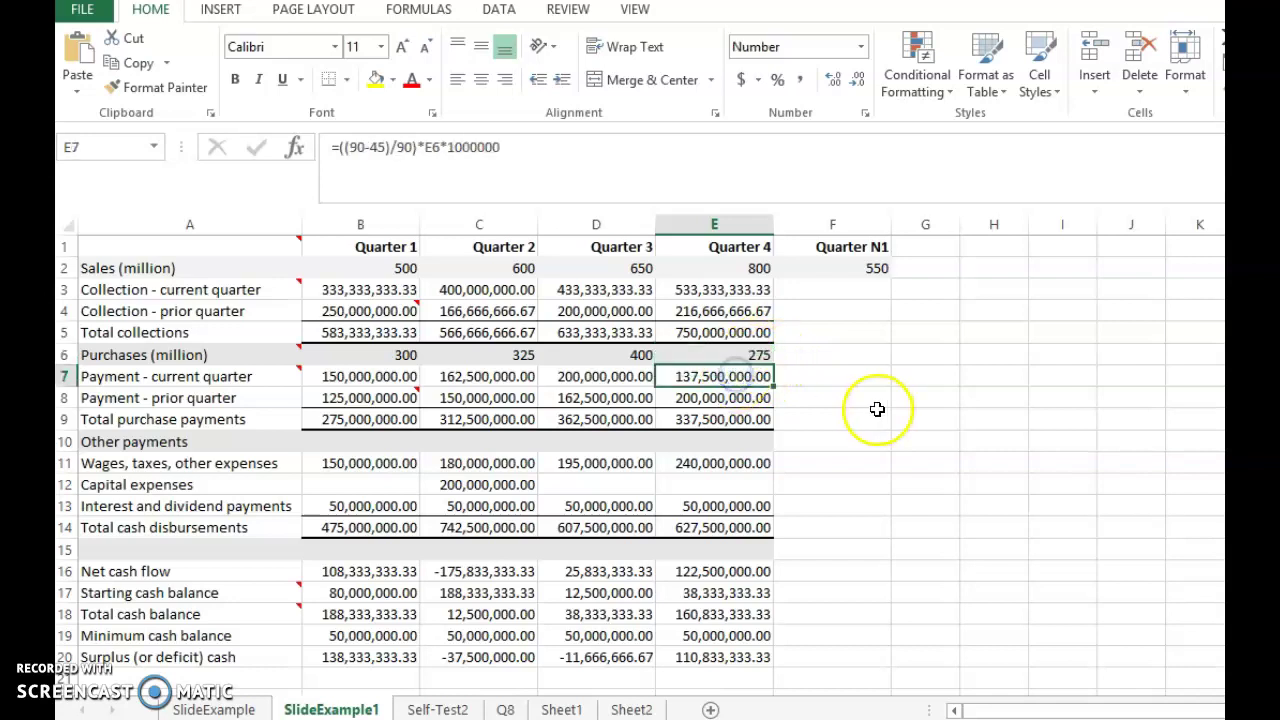
{"action": "left_click", "coordinate": [731, 401]}
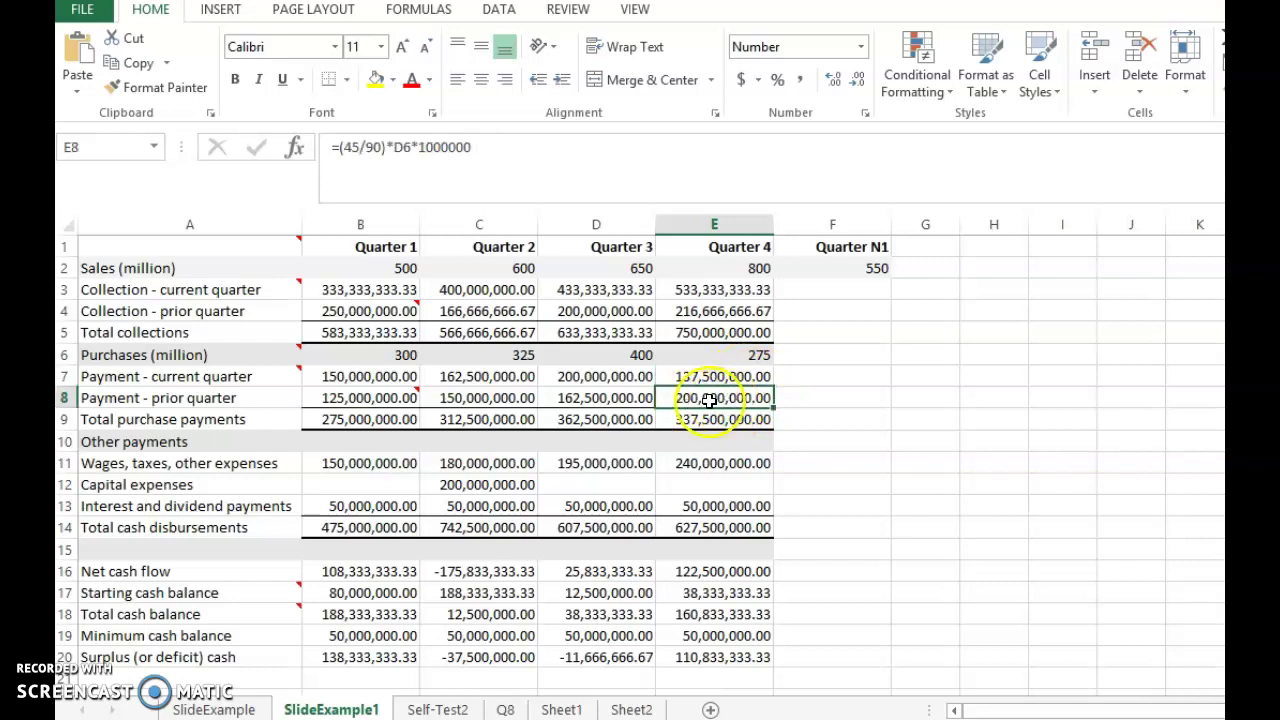
{"action": "left_click", "coordinate": [638, 354]}
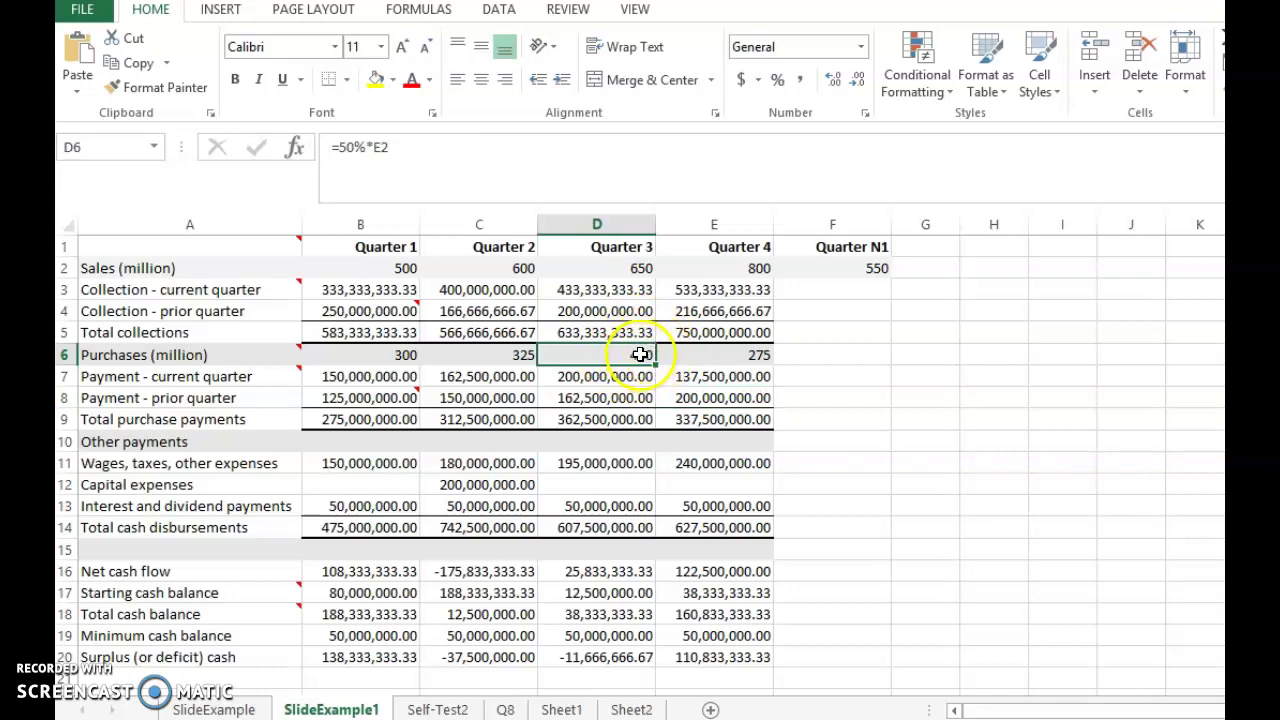
{"action": "left_click", "coordinate": [709, 378]}
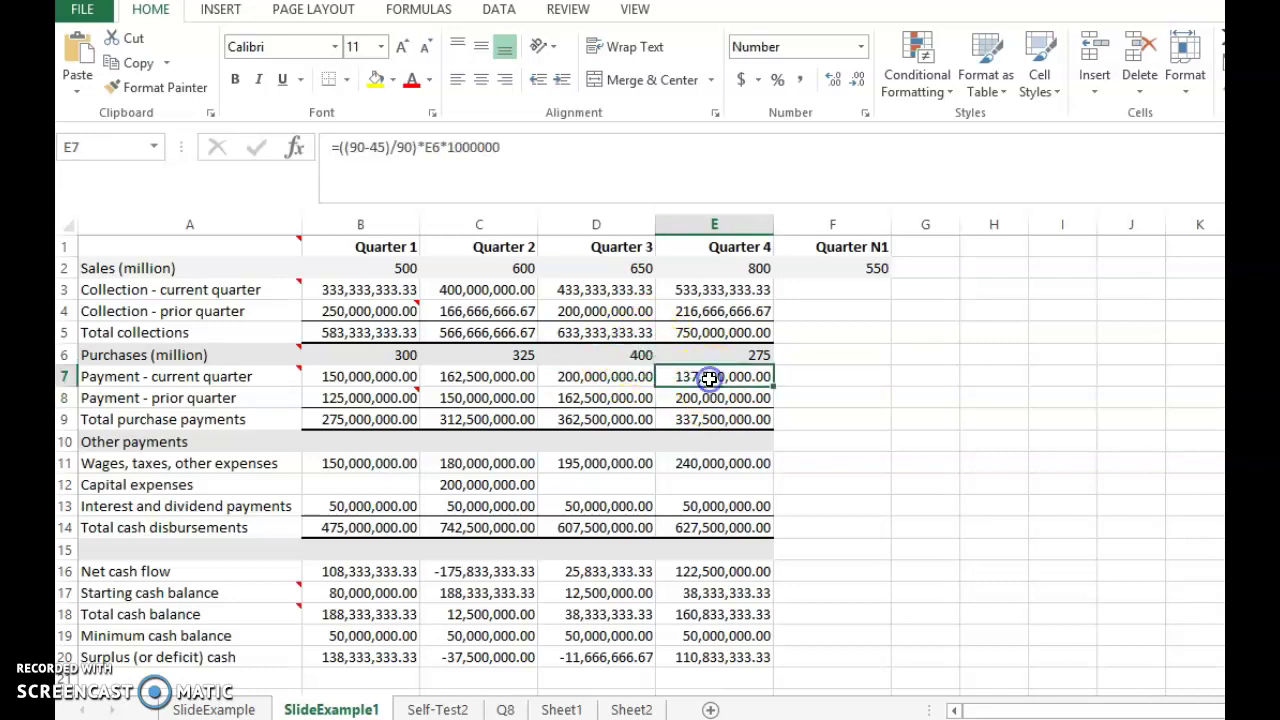
{"action": "left_click", "coordinate": [707, 400]}
{"action": "left_click", "coordinate": [704, 418]}
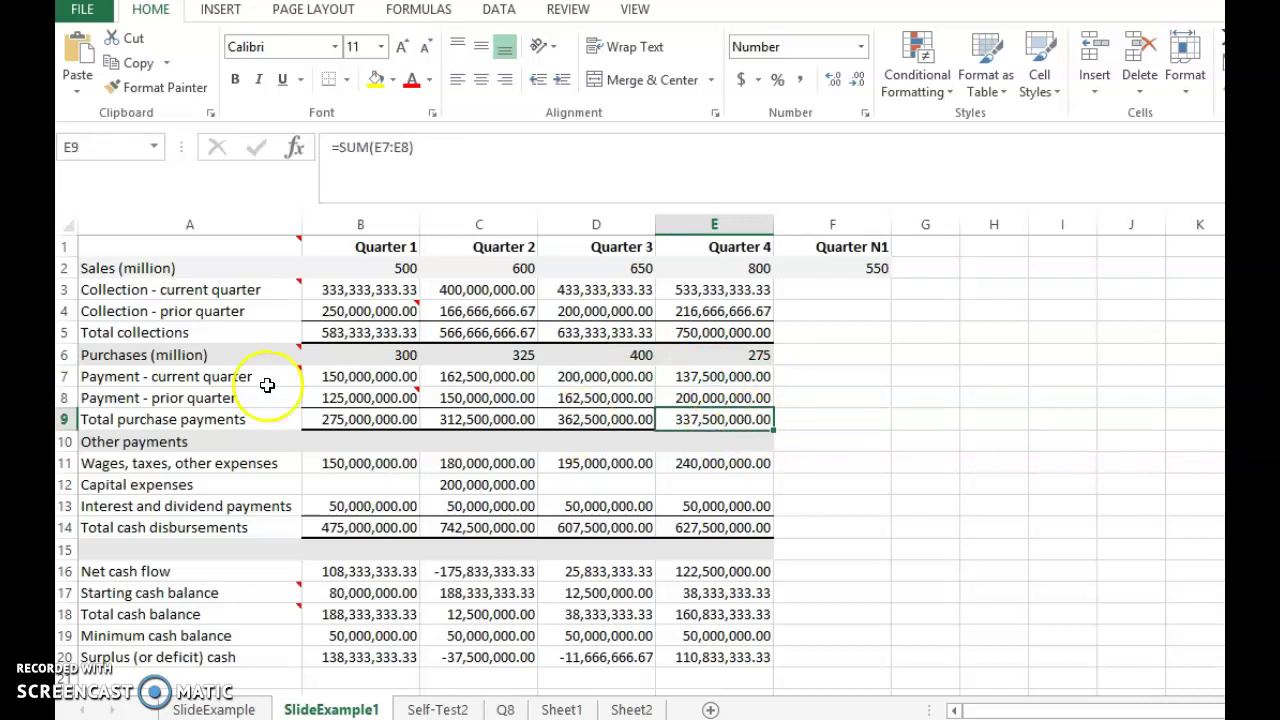
{"action": "left_click", "coordinate": [134, 357]}
{"action": "mouse_move", "coordinate": [134, 357]}
{"action": "left_mouse_down"}
{"action": "mouse_move", "coordinate": [651, 354]}
{"action": "mouse_move", "coordinate": [734, 369]}
{"action": "mouse_move", "coordinate": [724, 443]}
{"action": "mouse_move", "coordinate": [720, 425]}
{"action": "left_mouse_up"}
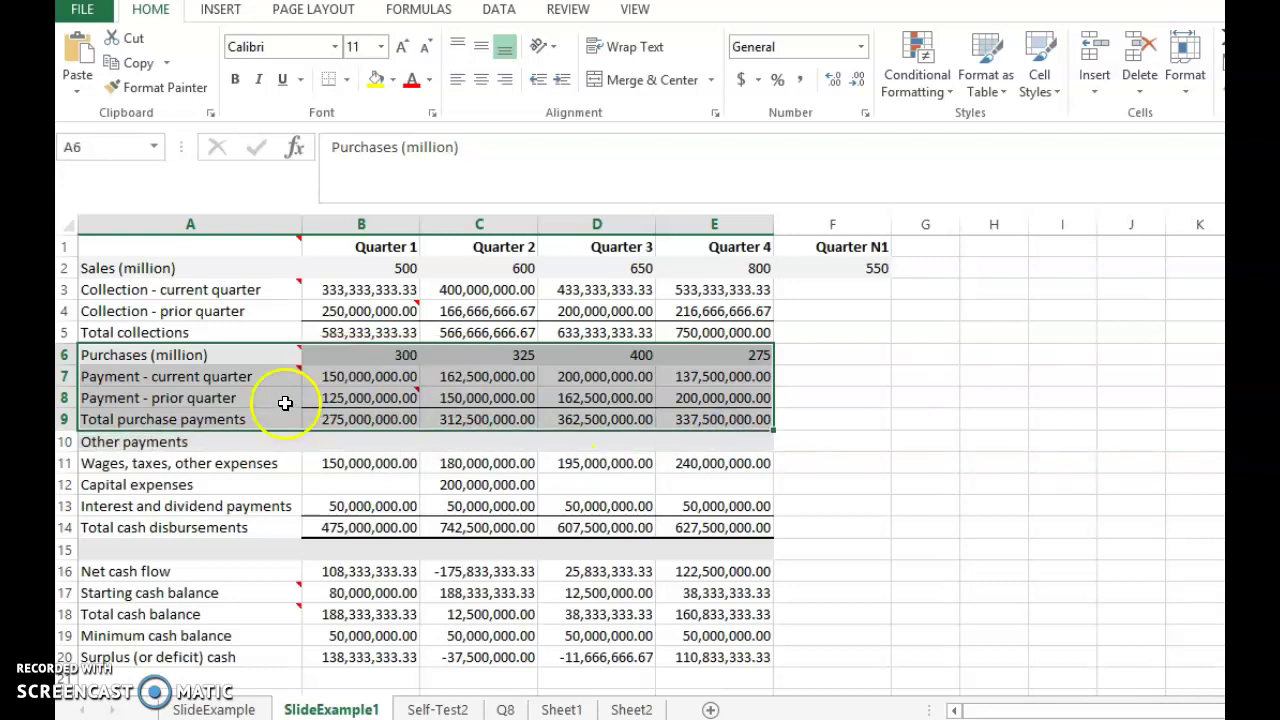
- Inspect the wages, taxes and other expenses formulas for all four quarters in B11 through E11
{"action": "left_click", "coordinate": [330, 465]}
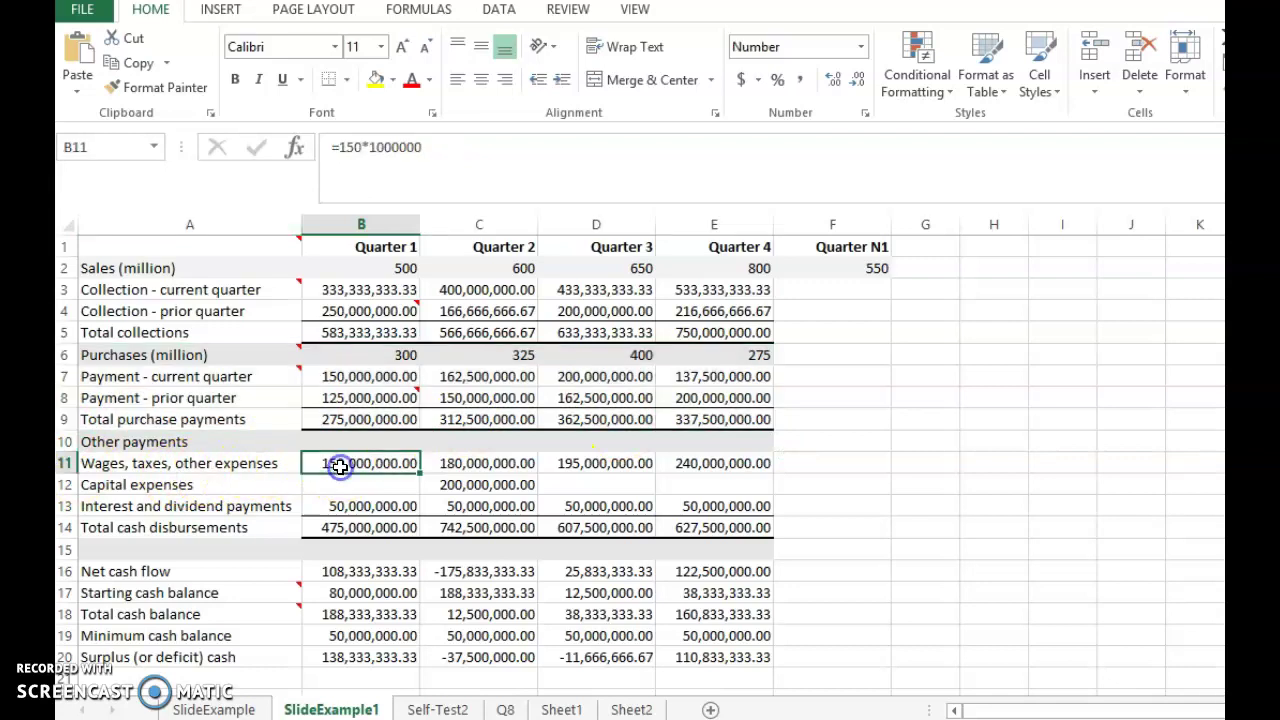
{"action": "left_click", "coordinate": [449, 147]}
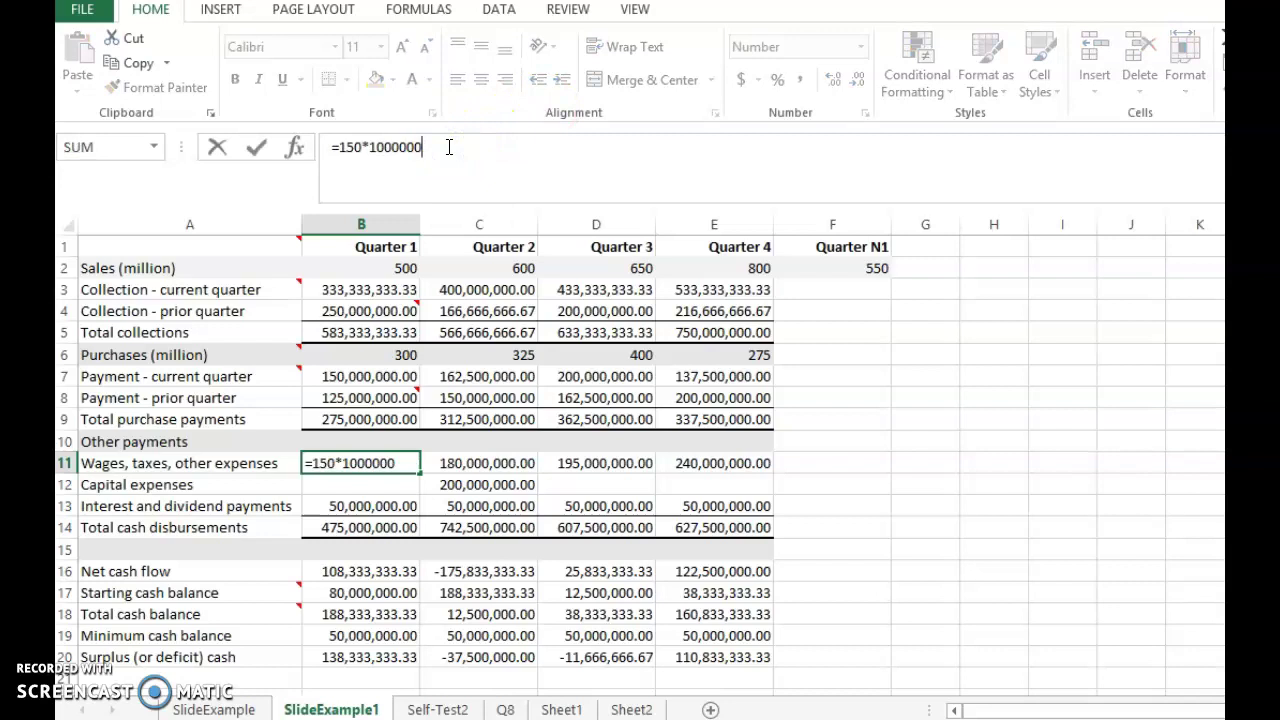
{"action": "left_click", "coordinate": [491, 467]}
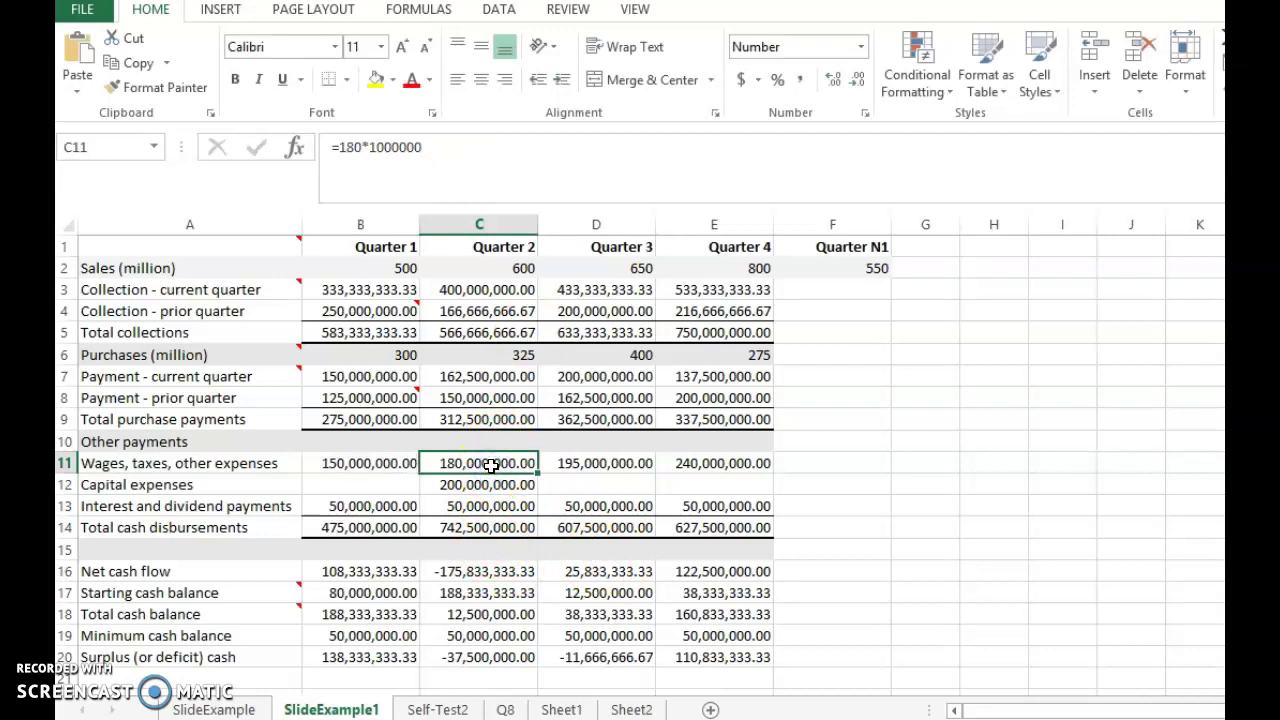
{"action": "left_click", "coordinate": [590, 462]}
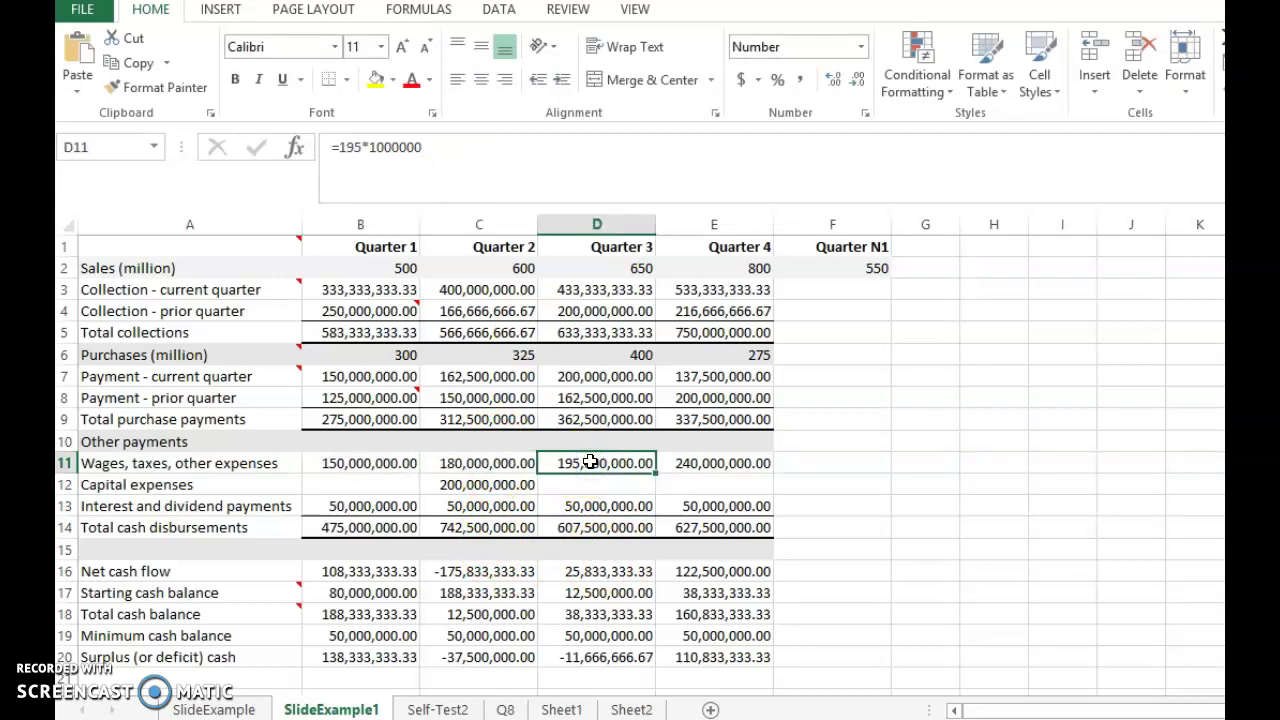
{"action": "left_click", "coordinate": [673, 463]}
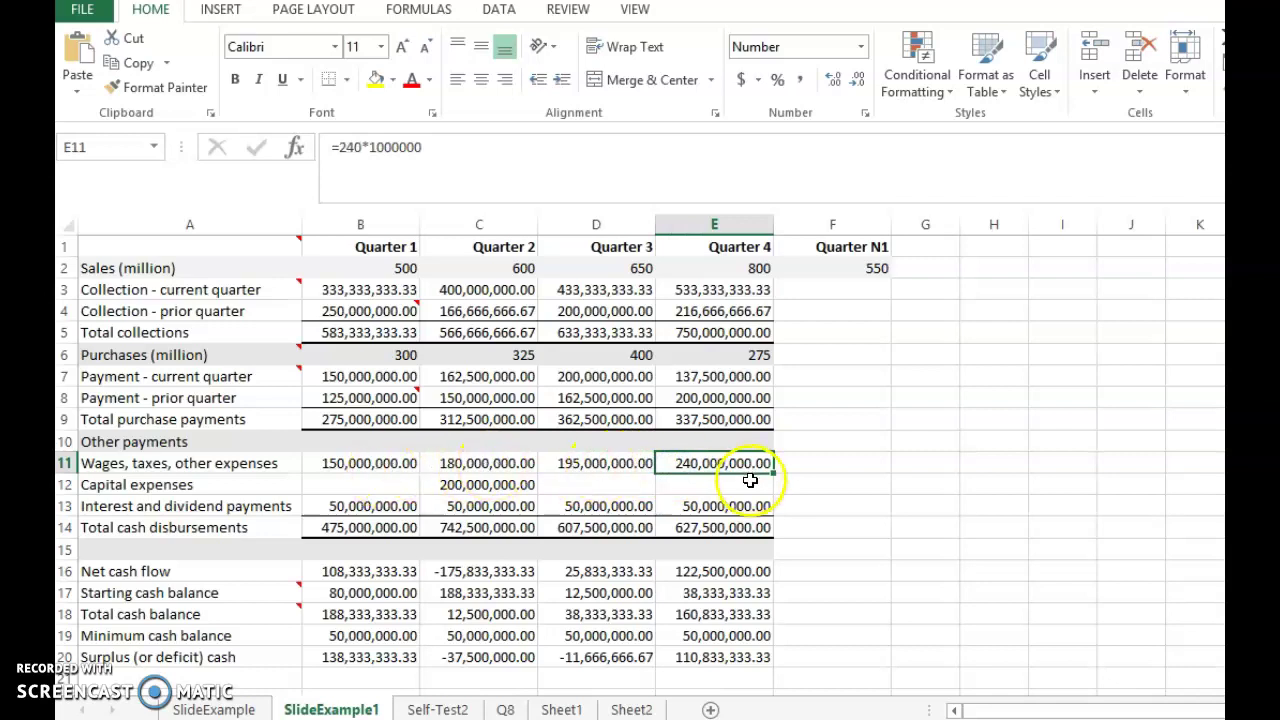
- Check the capital expenses entry for Quarter 2 in C12 and the other quarters' cells in B12, D12 and E12
{"action": "left_click", "coordinate": [516, 485]}
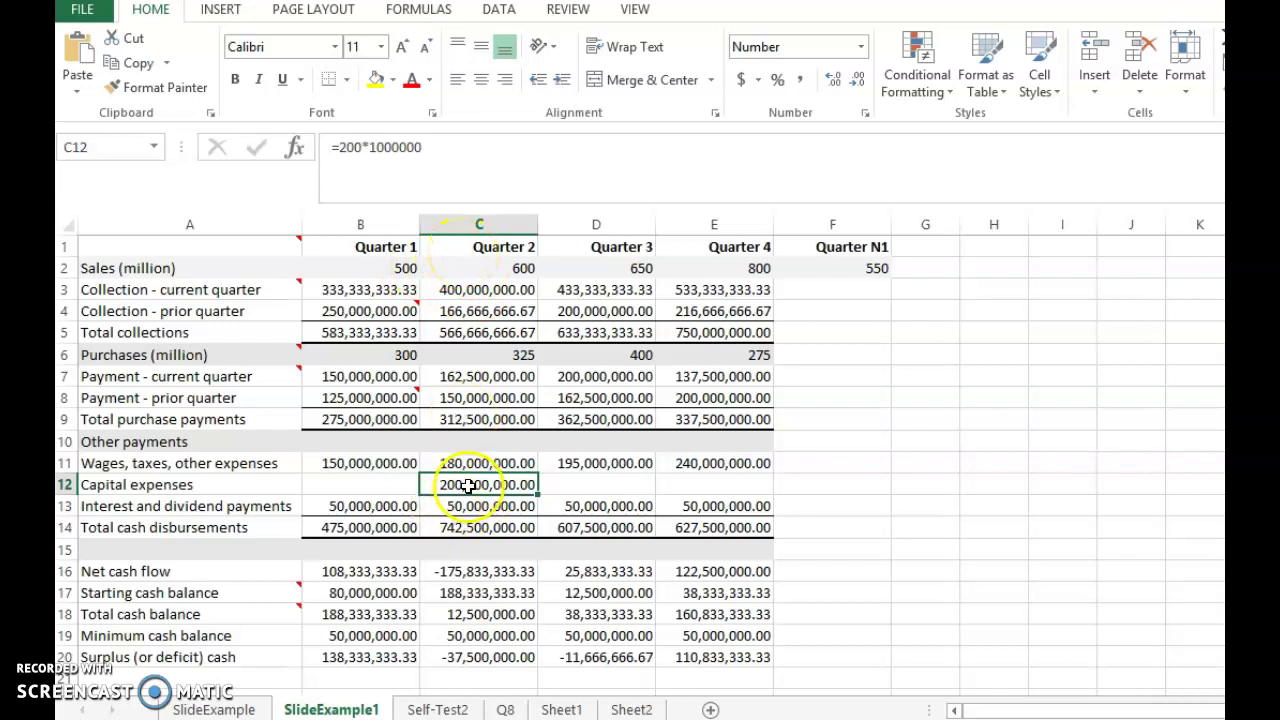
{"action": "left_click", "coordinate": [384, 486]}
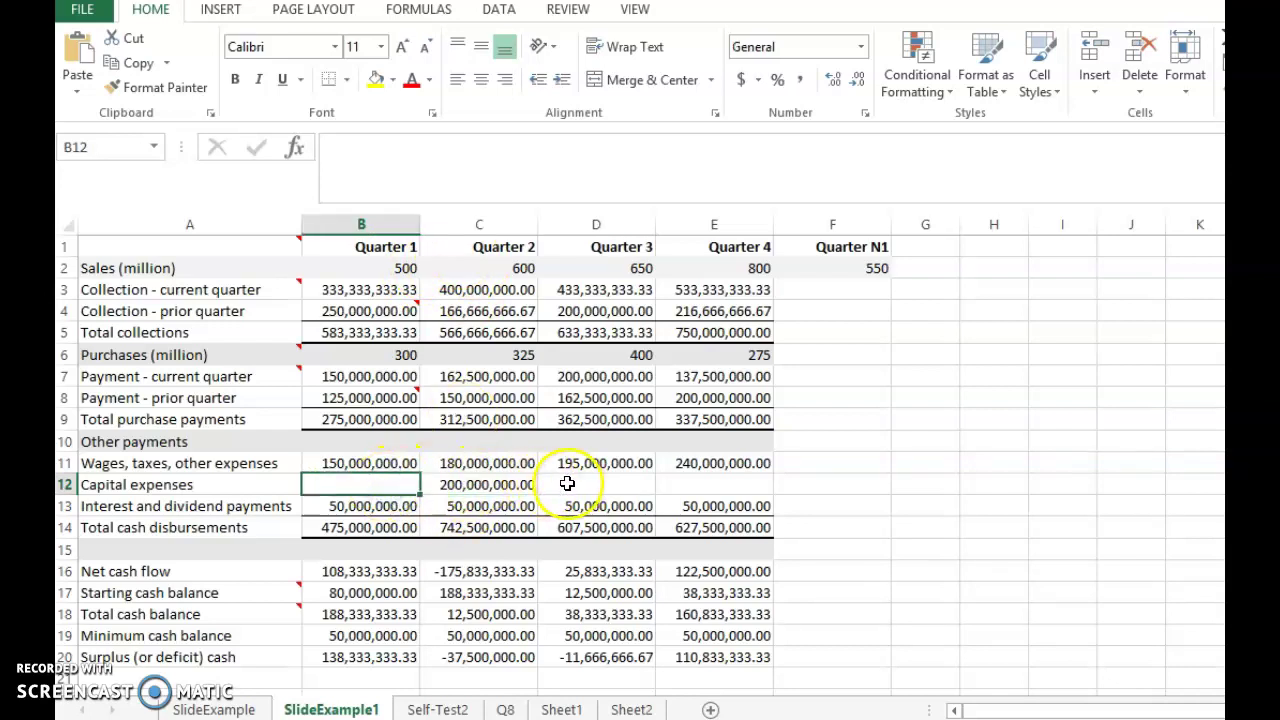
{"action": "left_click", "coordinate": [568, 485]}
{"action": "left_click", "coordinate": [718, 486]}
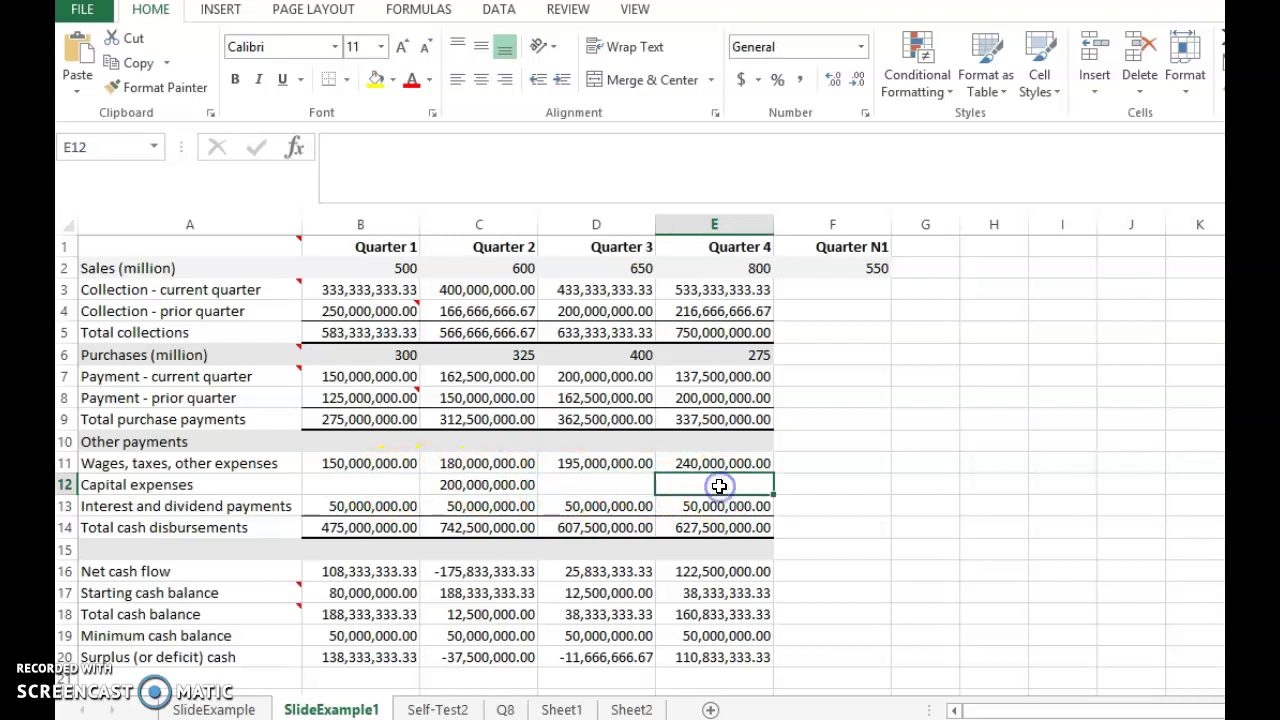
- Review the interest and dividend payments for all four quarters in B13 through E13
{"action": "left_click", "coordinate": [410, 508]}
{"action": "left_click", "coordinate": [430, 506]}
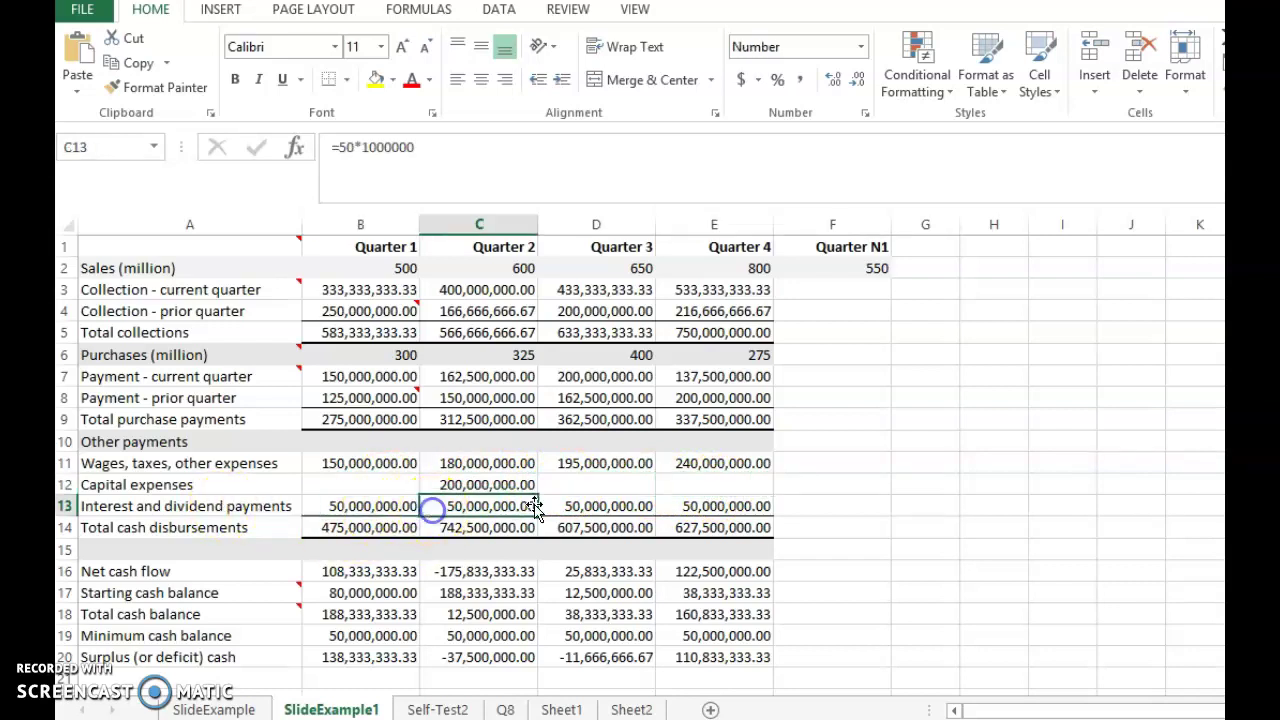
{"action": "left_click", "coordinate": [566, 506]}
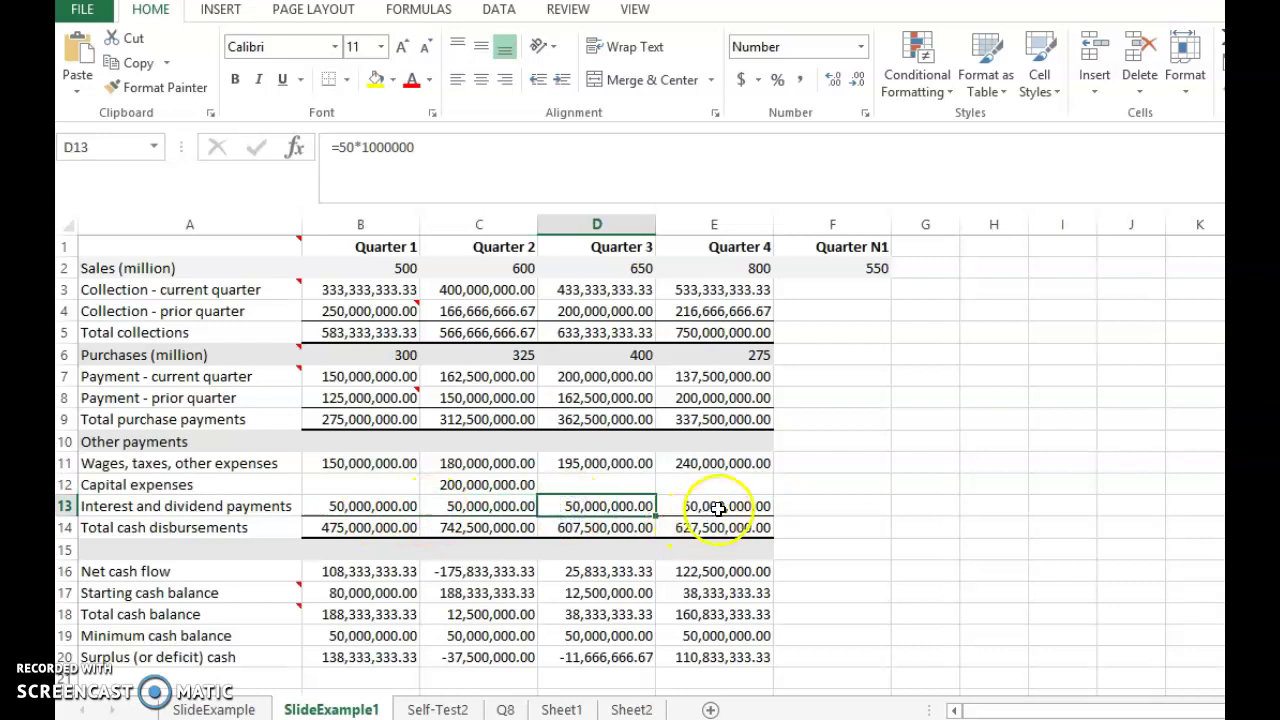
{"action": "left_click", "coordinate": [716, 507]}
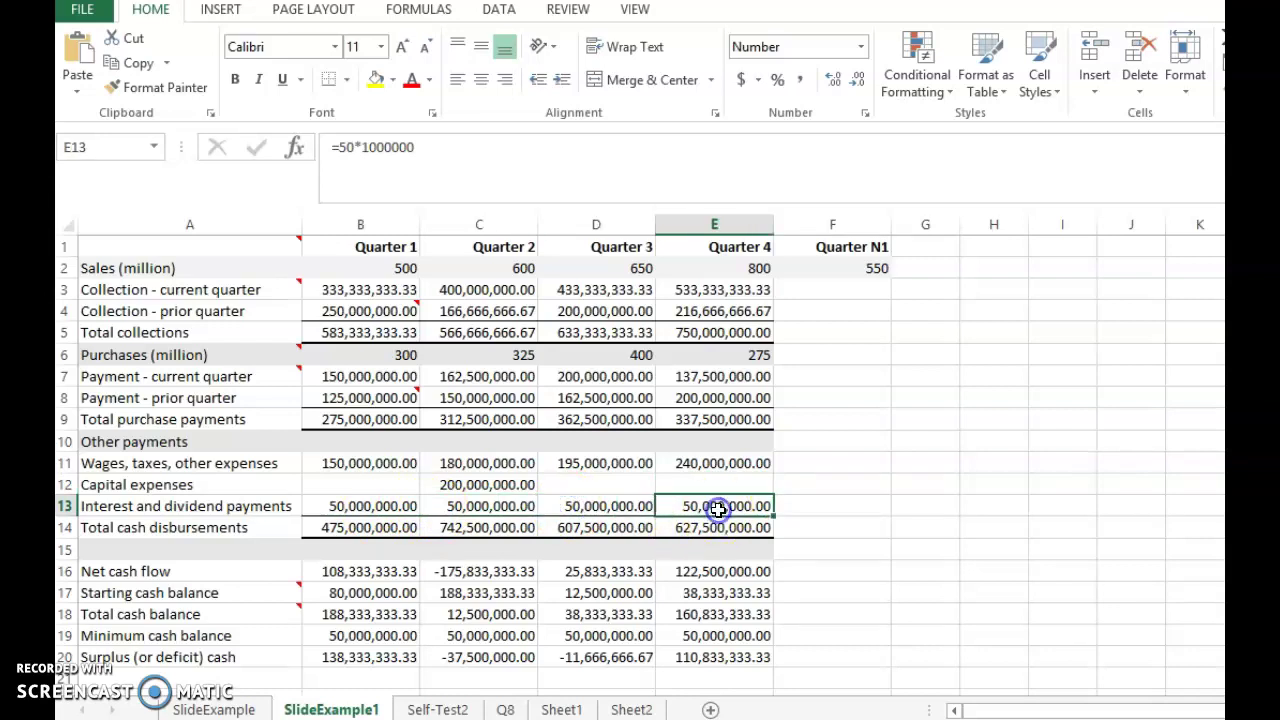
- Trace the Quarter 1 total cash disbursements in B14 to the total purchase payments in B9 and the other payments in B11:B13
{"action": "left_click", "coordinate": [331, 526]}
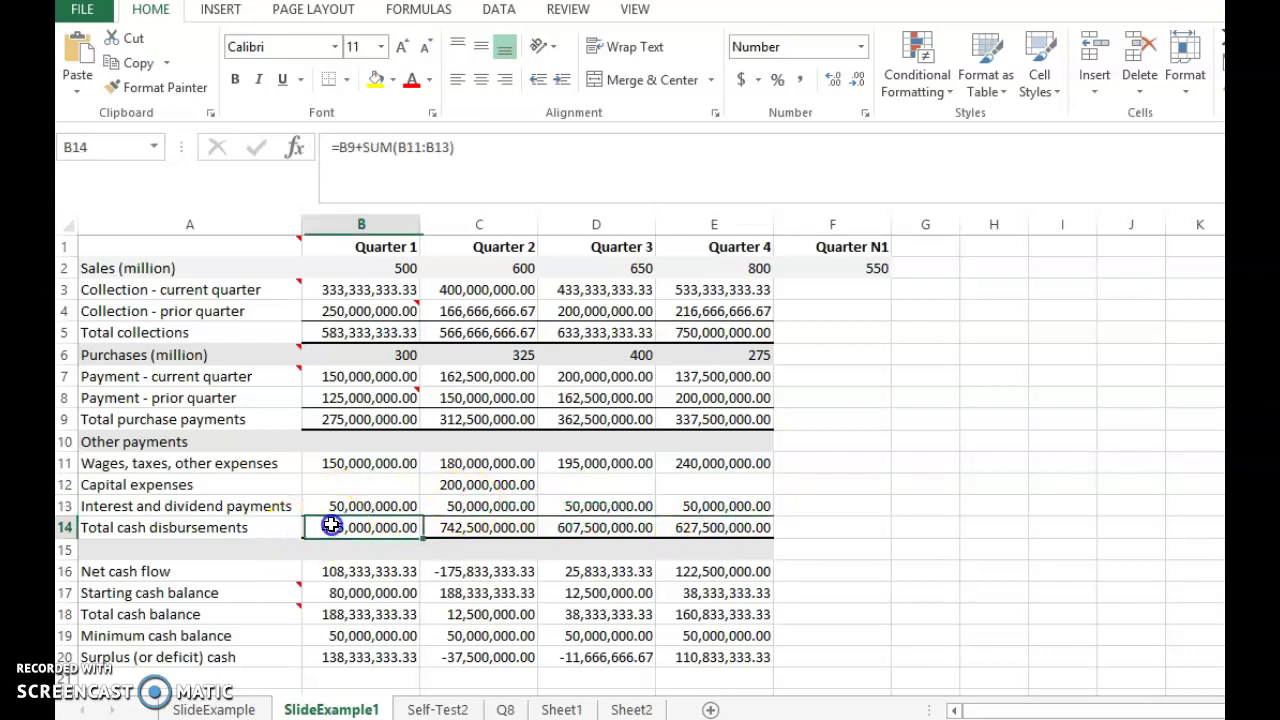
{"action": "left_click", "coordinate": [339, 417]}
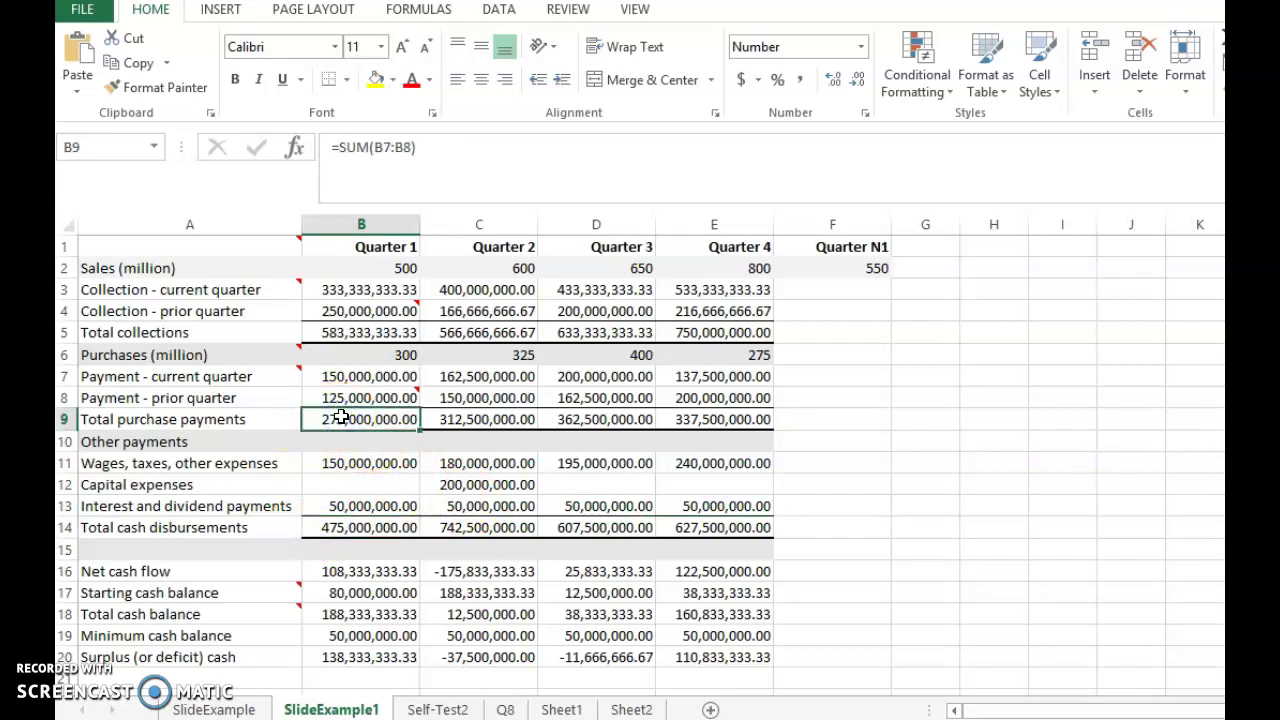
{"action": "left_click", "coordinate": [368, 461]}
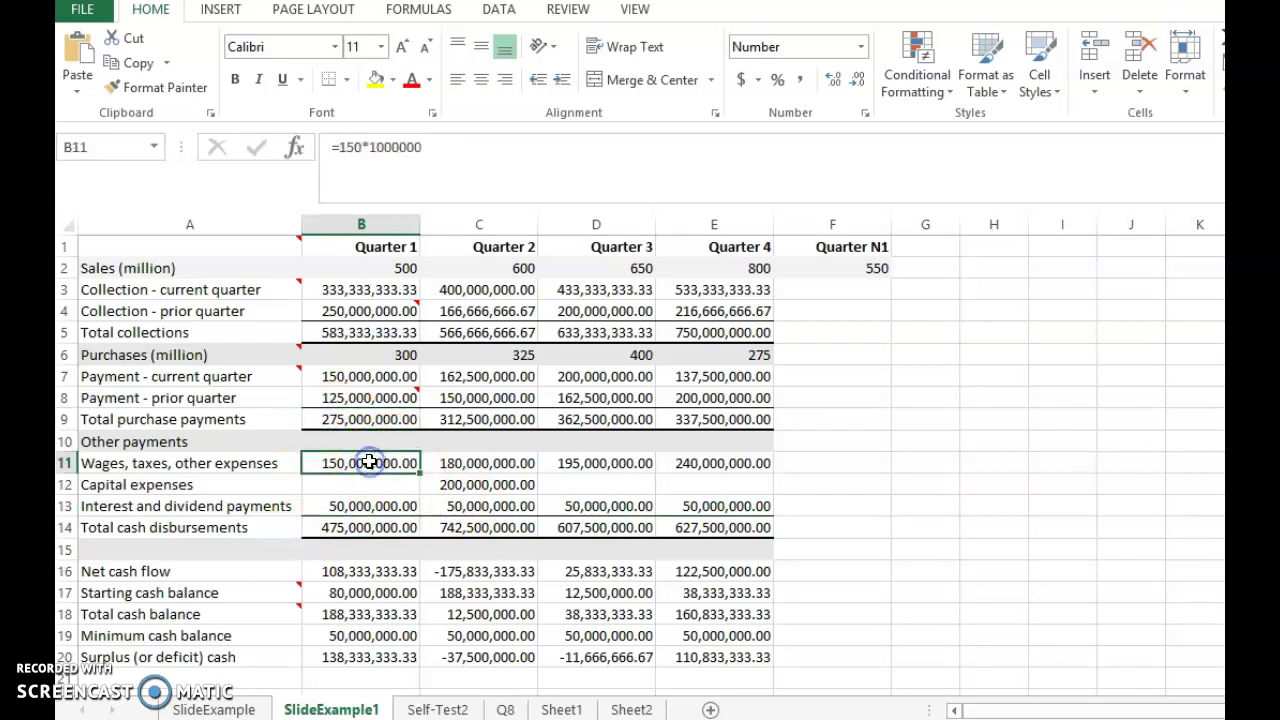
{"action": "left_click", "coordinate": [379, 483]}
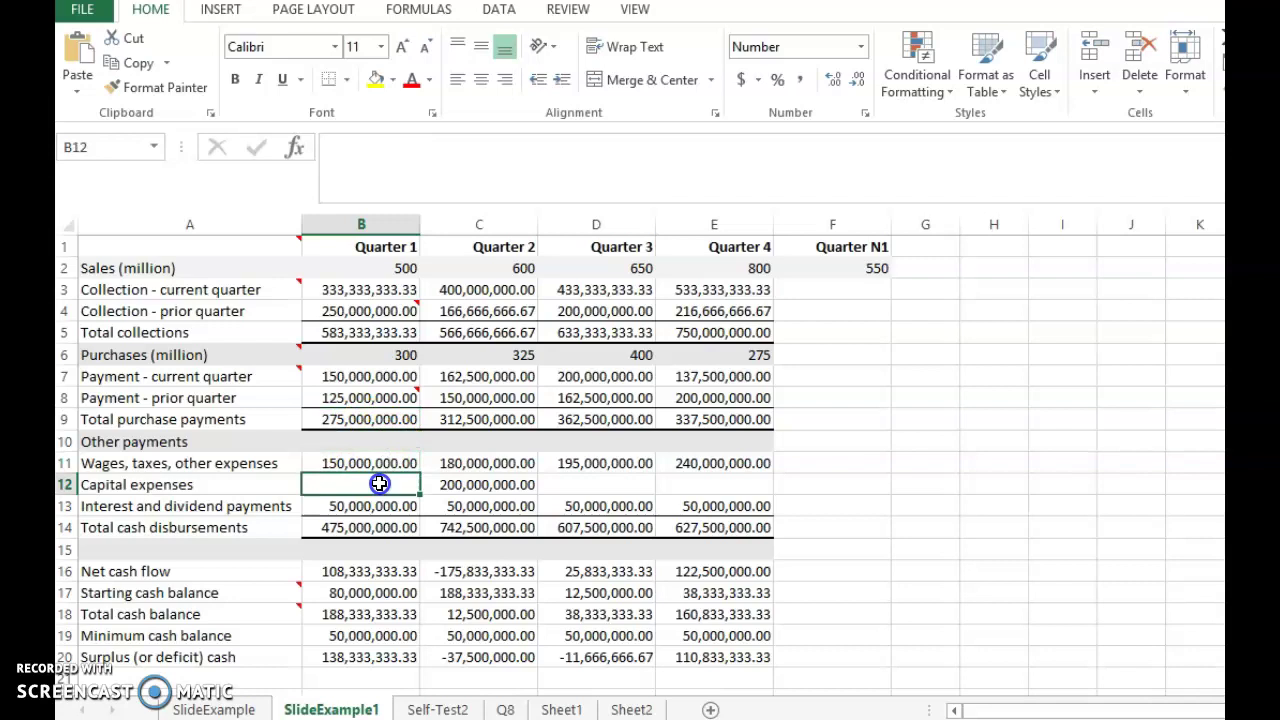
{"action": "left_click", "coordinate": [380, 420]}
{"action": "left_click_drag", "start_coordinate": [371, 460], "coordinate": [370, 500]}
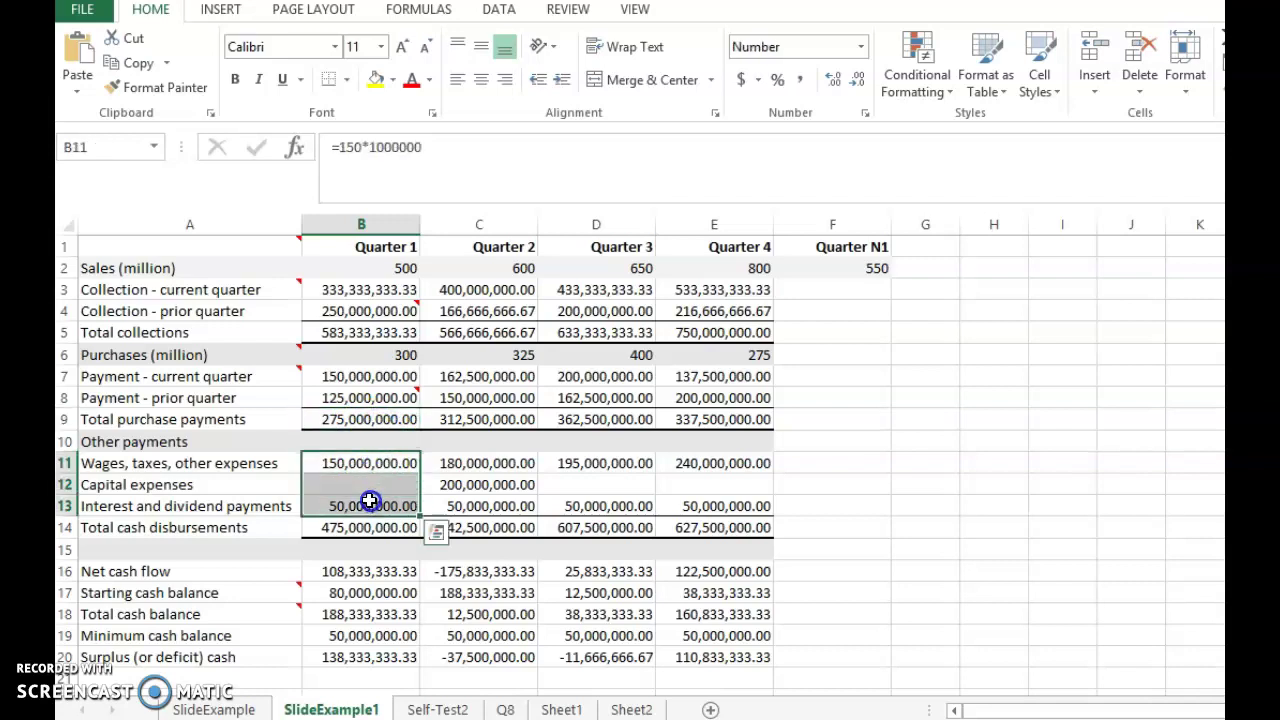
{"action": "left_click", "coordinate": [363, 527]}
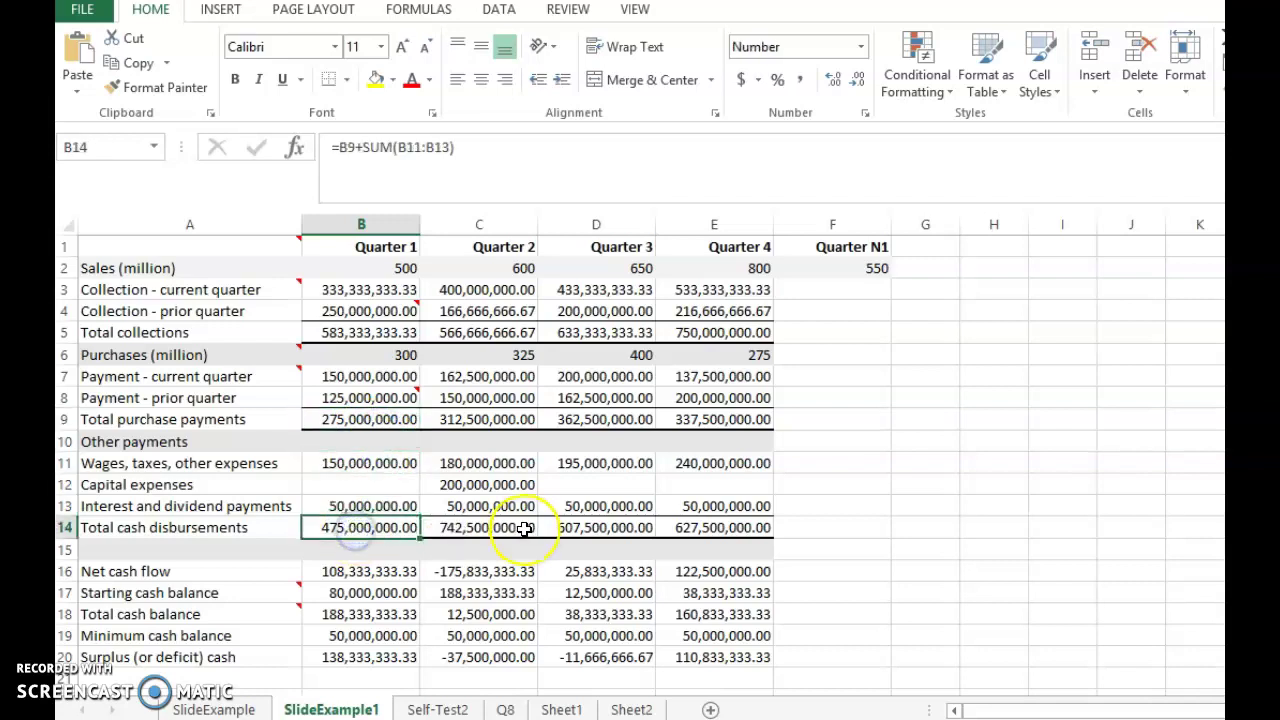
{"action": "left_click", "coordinate": [360, 484]}
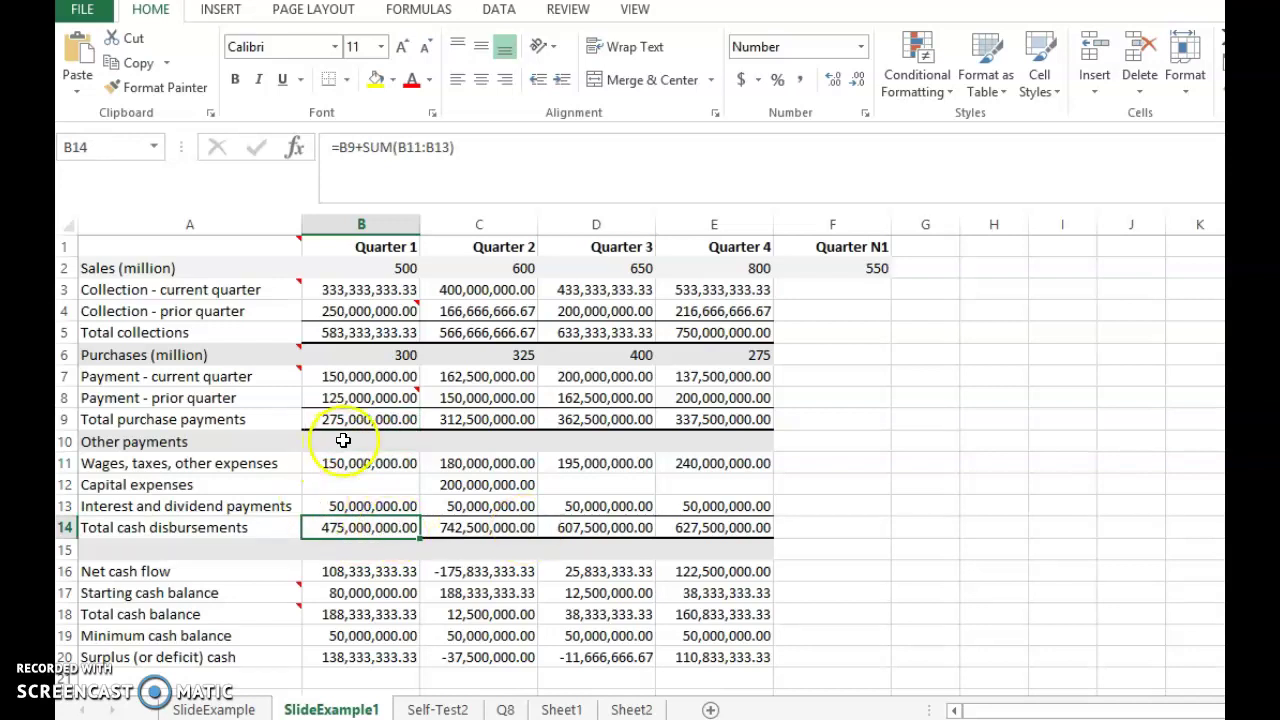
{"action": "left_click", "coordinate": [357, 421]}
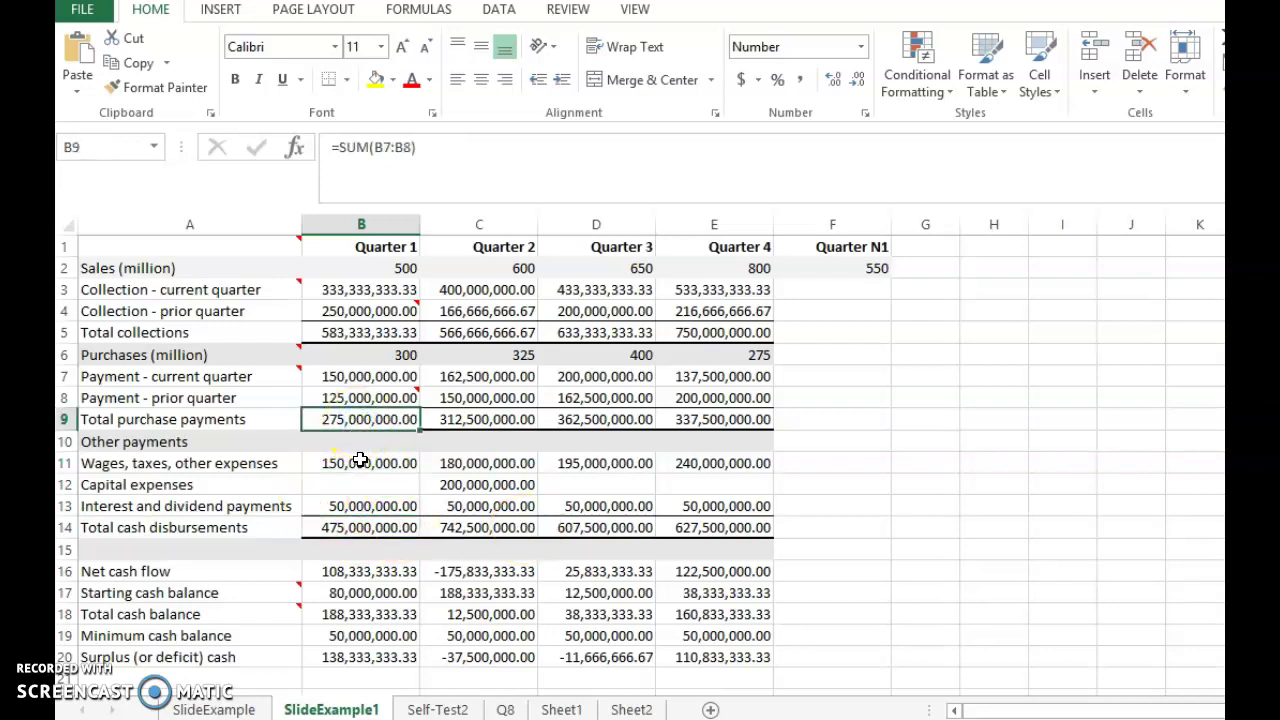
{"action": "left_click", "coordinate": [360, 462]}
{"action": "left_click", "coordinate": [360, 508]}
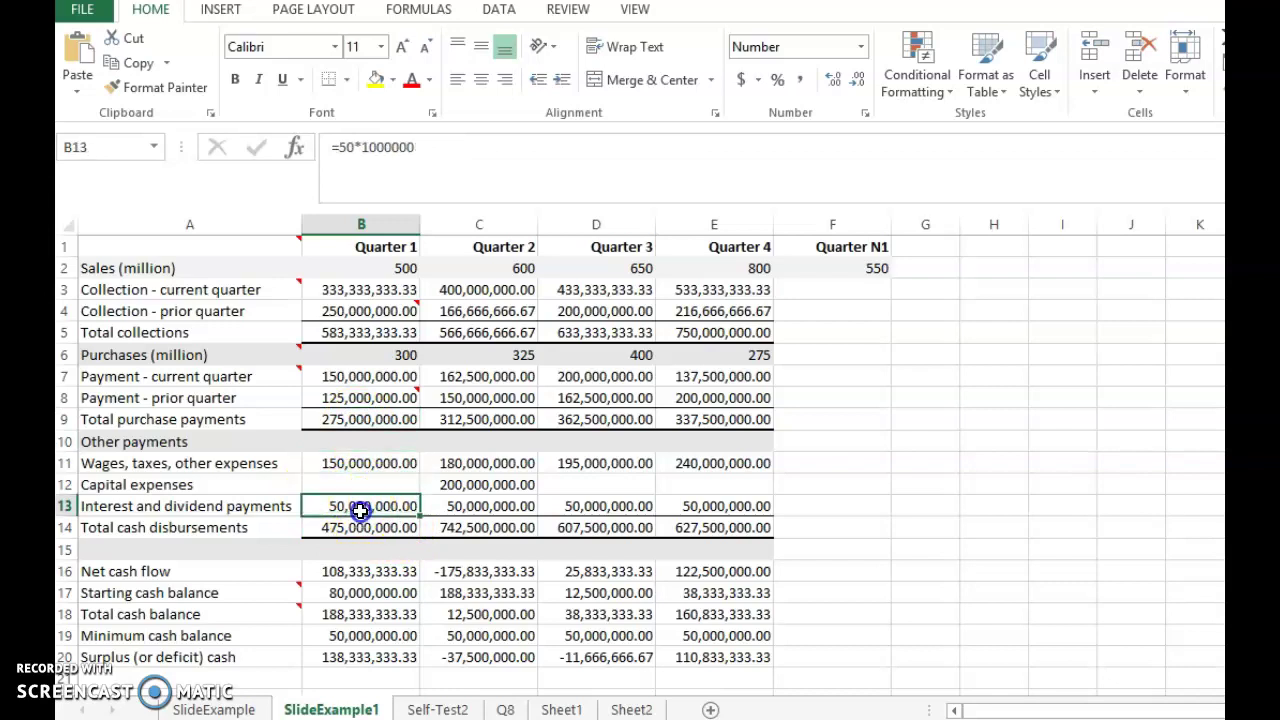
{"action": "left_click", "coordinate": [360, 526]}
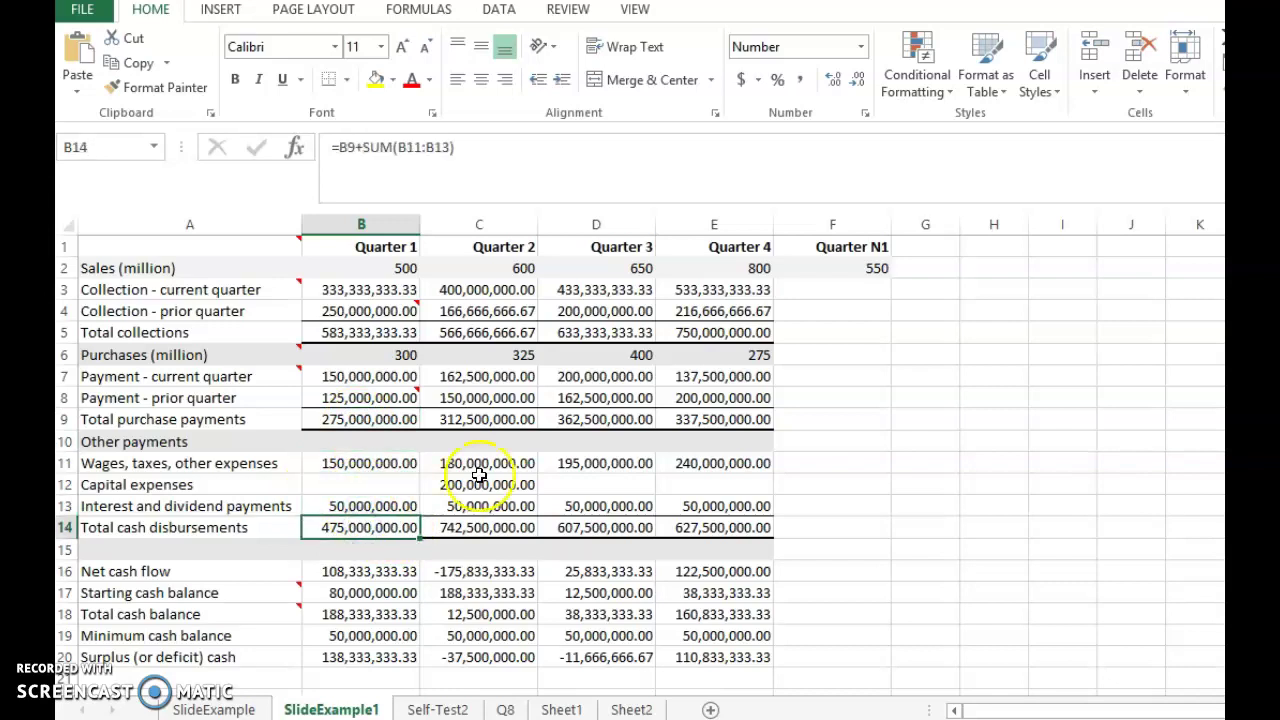
- Trace the Quarter 2 total cash disbursements in C14 to the total purchase payments in C9 and the other payments in C11:C13
{"action": "left_click", "coordinate": [487, 424]}
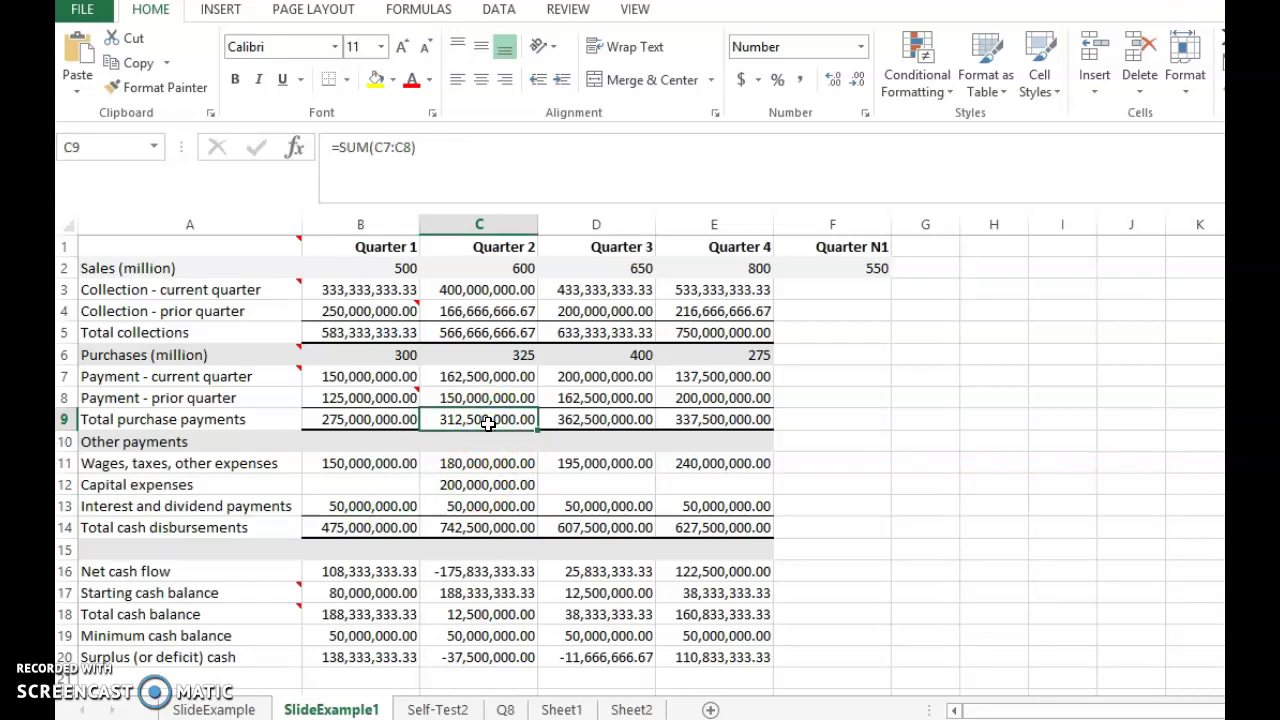
{"action": "left_click", "coordinate": [492, 459]}
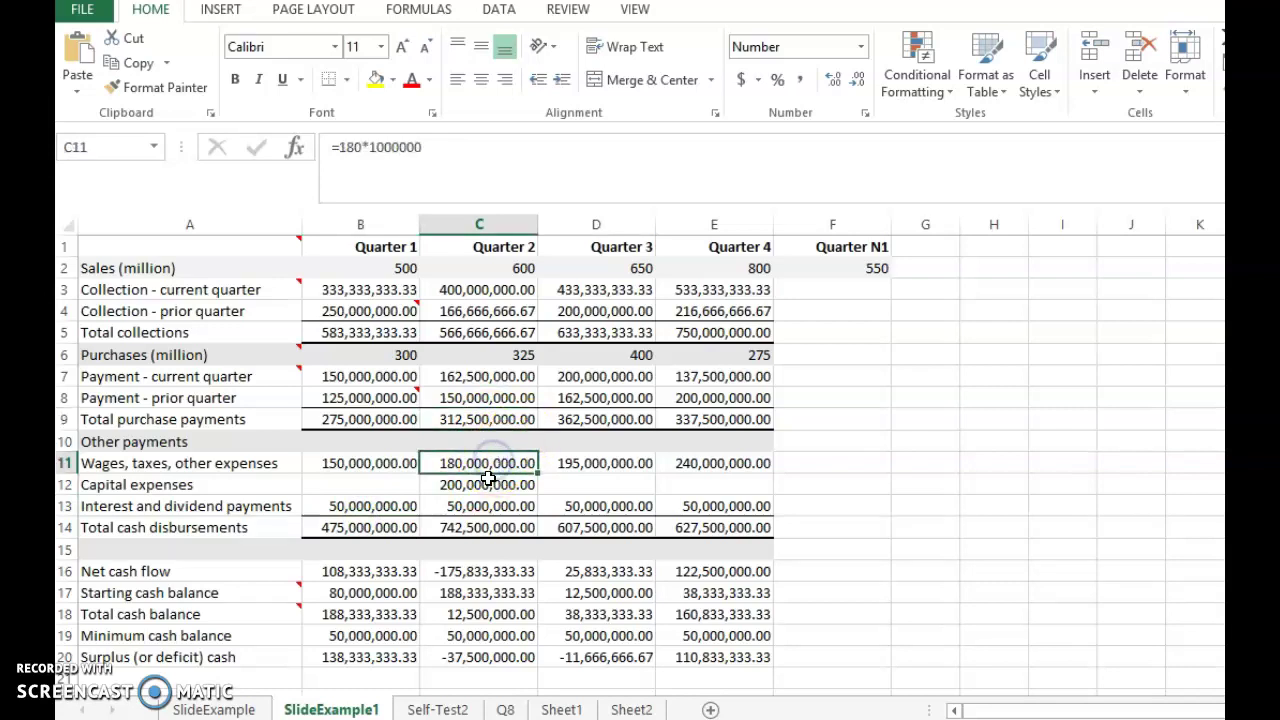
{"action": "left_click", "coordinate": [487, 480]}
{"action": "left_click", "coordinate": [484, 506]}
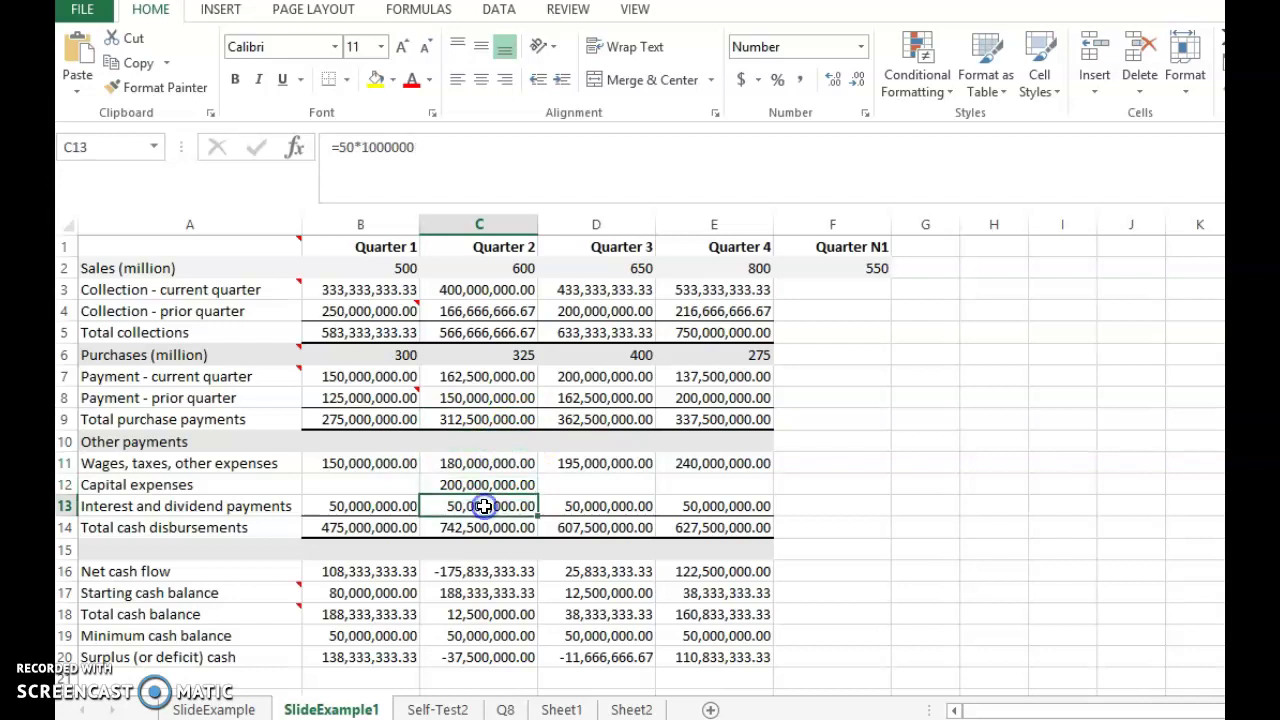
{"action": "left_click", "coordinate": [518, 533]}
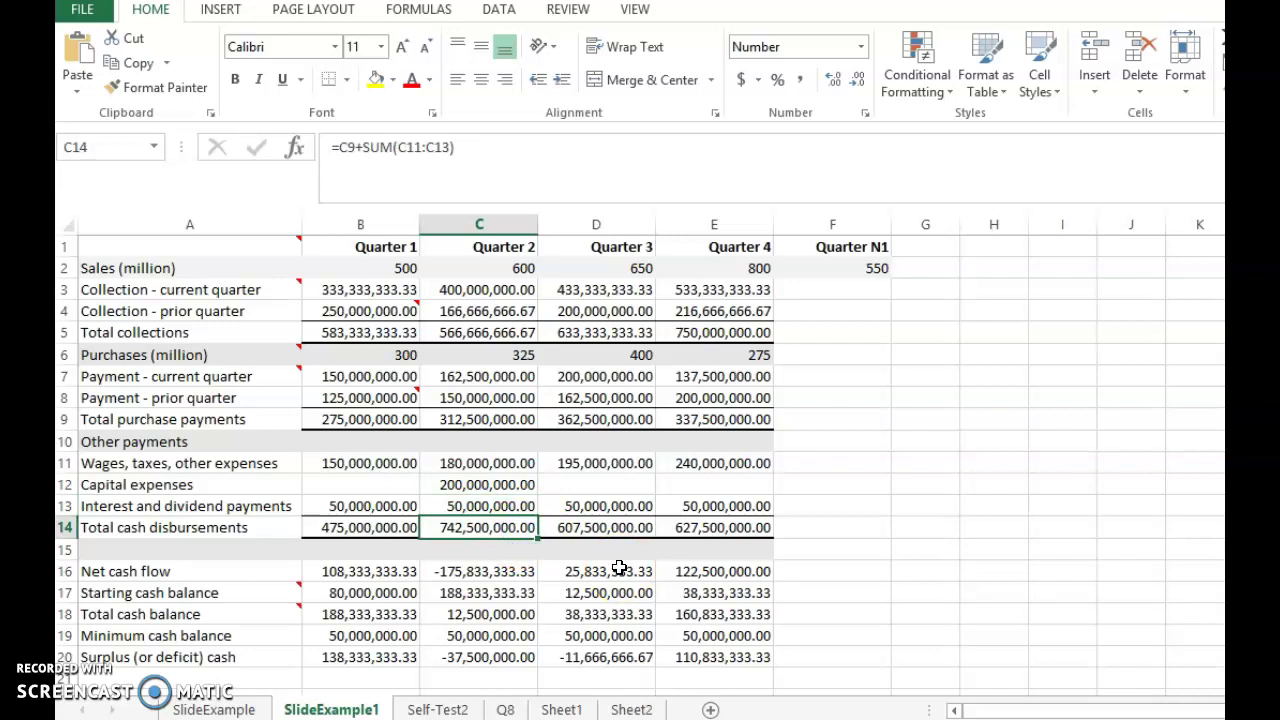
{"action": "left_click", "coordinate": [500, 528]}
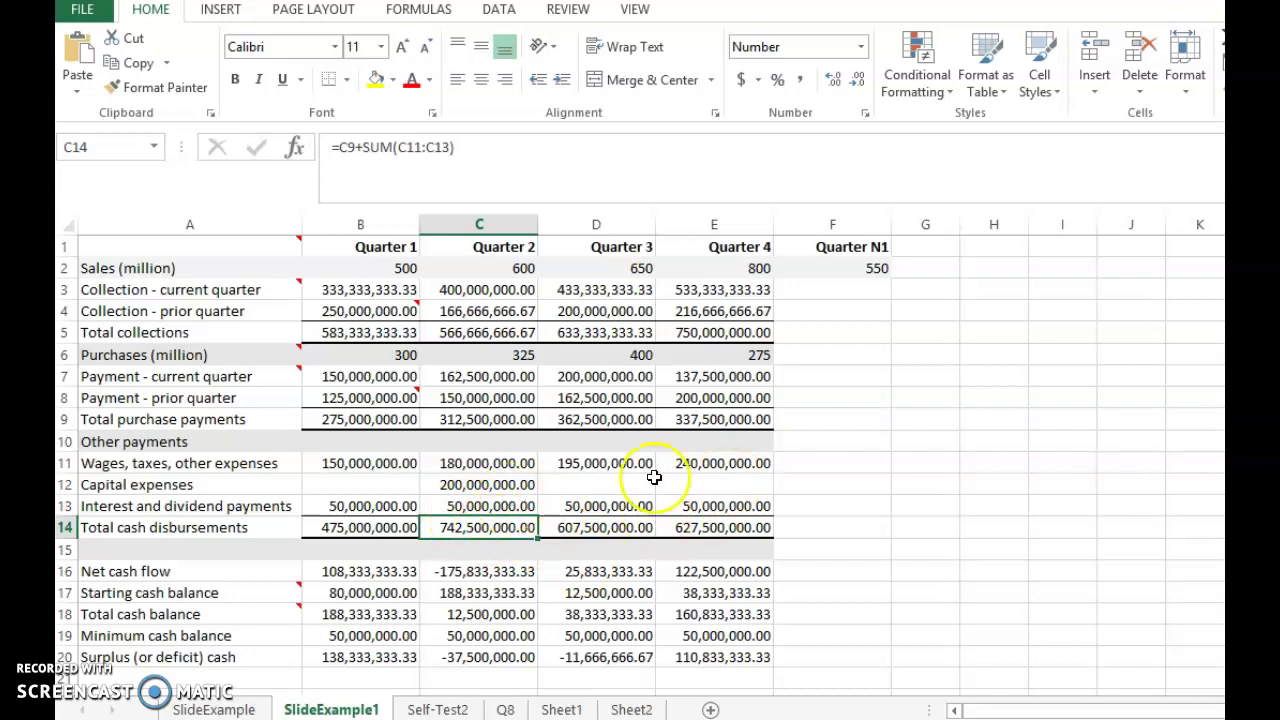
- Review total cash disbursements across B14:E14, tracing the Quarter 4 figure to E9 and the other payments in E11:E13
{"action": "left_click_drag", "start_coordinate": [356, 530], "coordinate": [705, 528]}
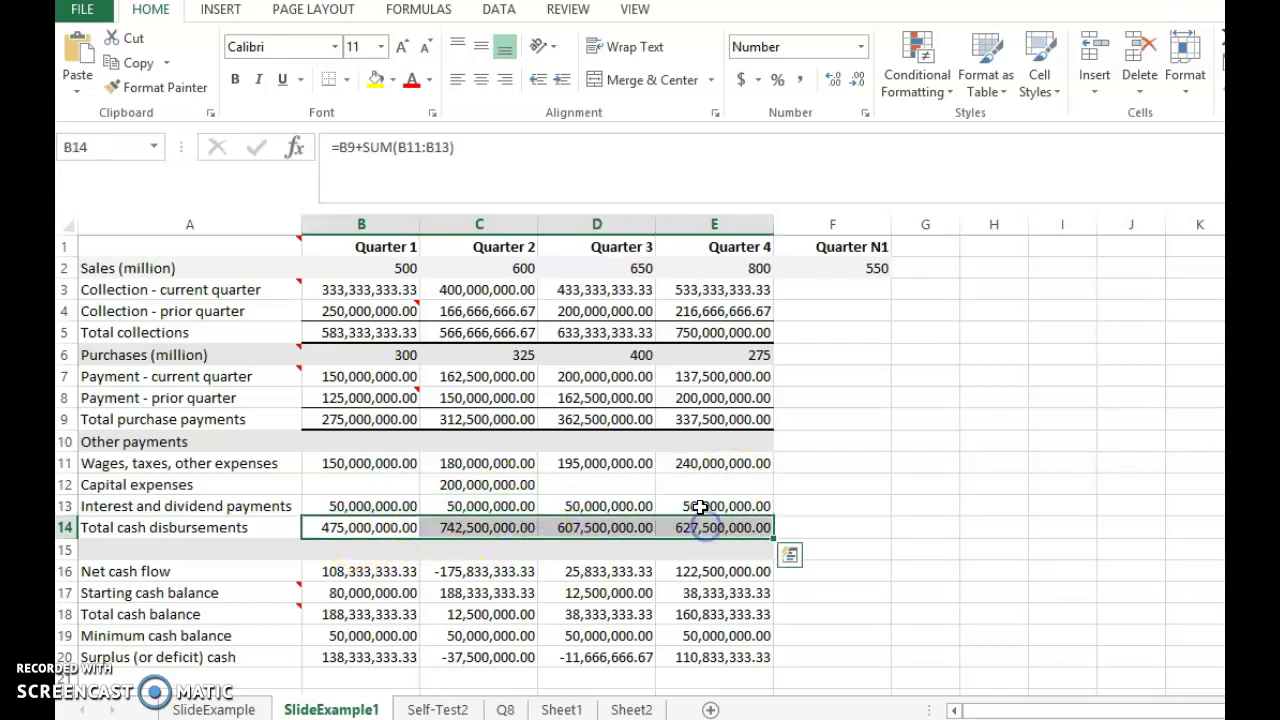
{"action": "left_click", "coordinate": [710, 420]}
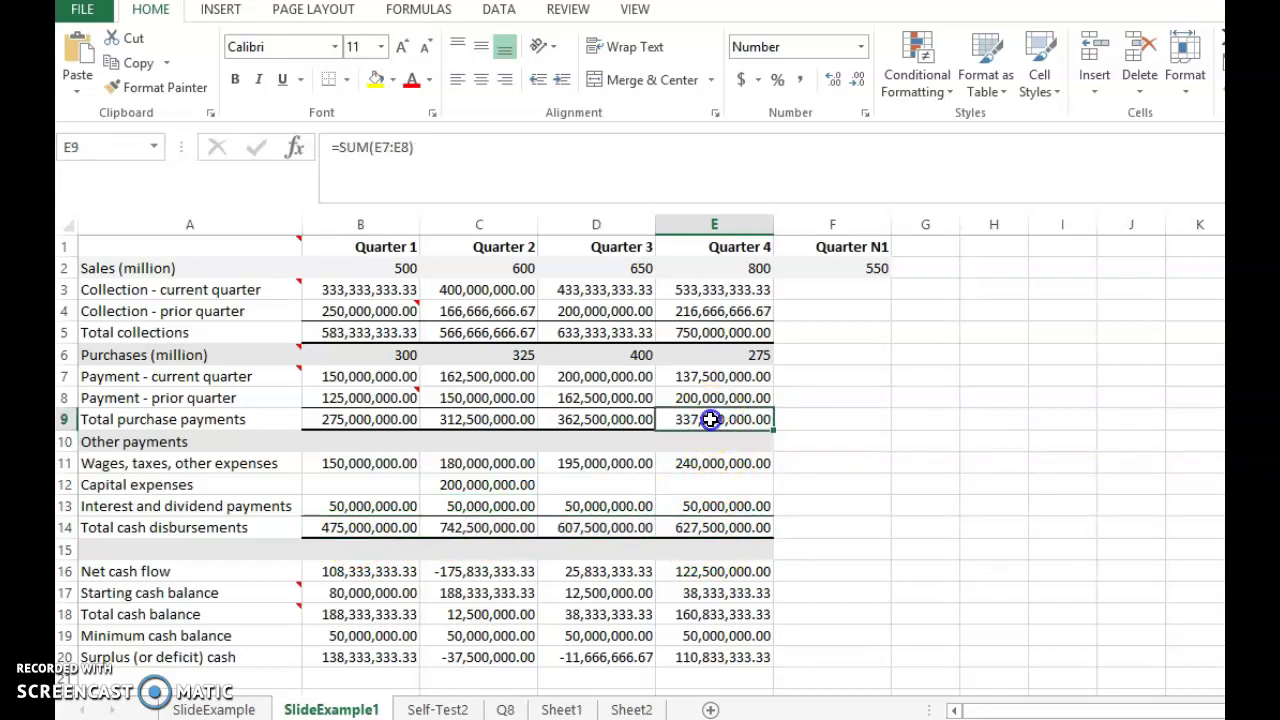
{"action": "left_click", "coordinate": [708, 464]}
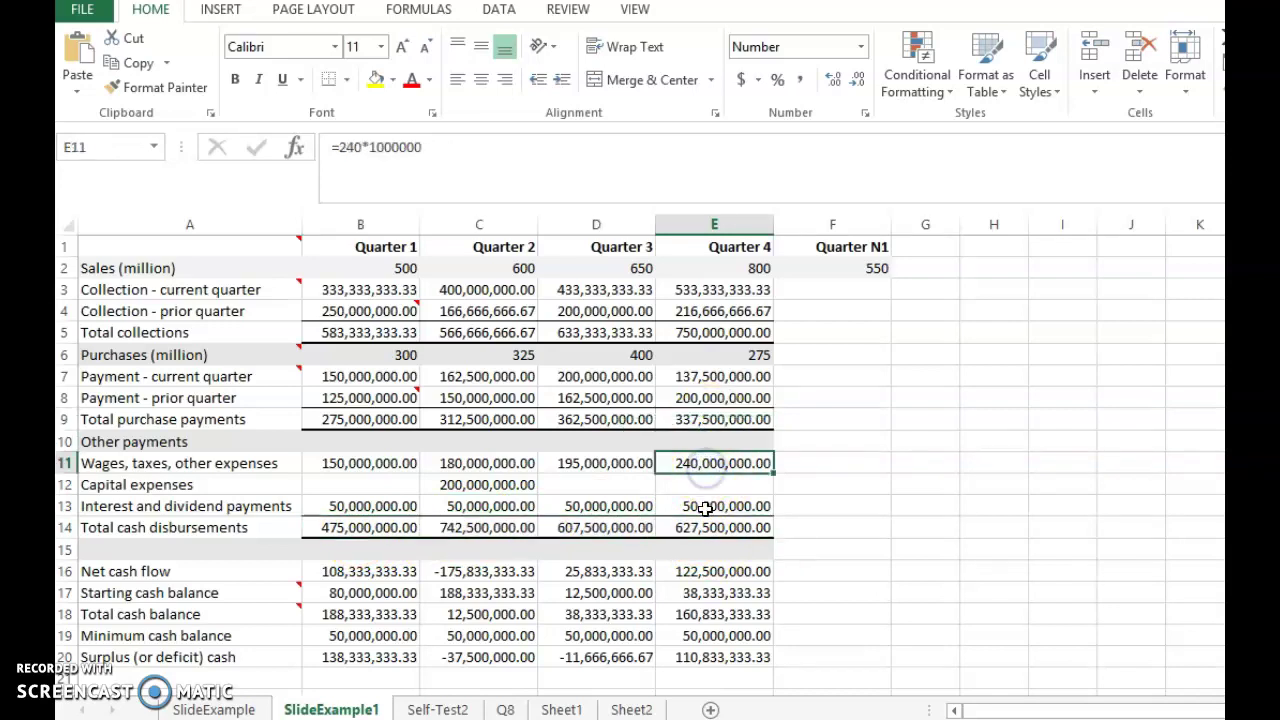
{"action": "left_click", "coordinate": [705, 507]}
{"action": "left_click", "coordinate": [708, 528]}
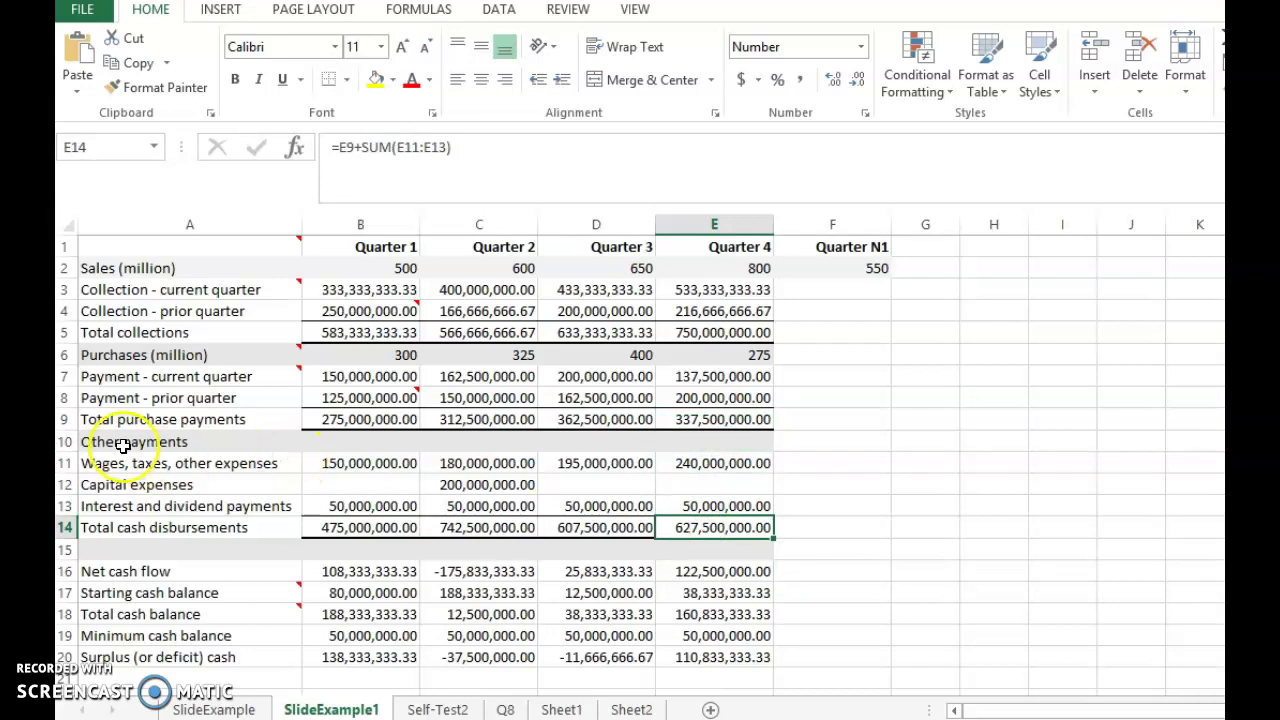
- Review the budget's cash inflow block from sales to total collections and its outflow block from purchases to total cash disbursements
{"action": "left_click", "coordinate": [195, 441]}
{"action": "left_click_drag", "start_coordinate": [195, 441], "coordinate": [723, 539]}
{"action": "left_click_drag", "start_coordinate": [101, 266], "coordinate": [729, 346]}
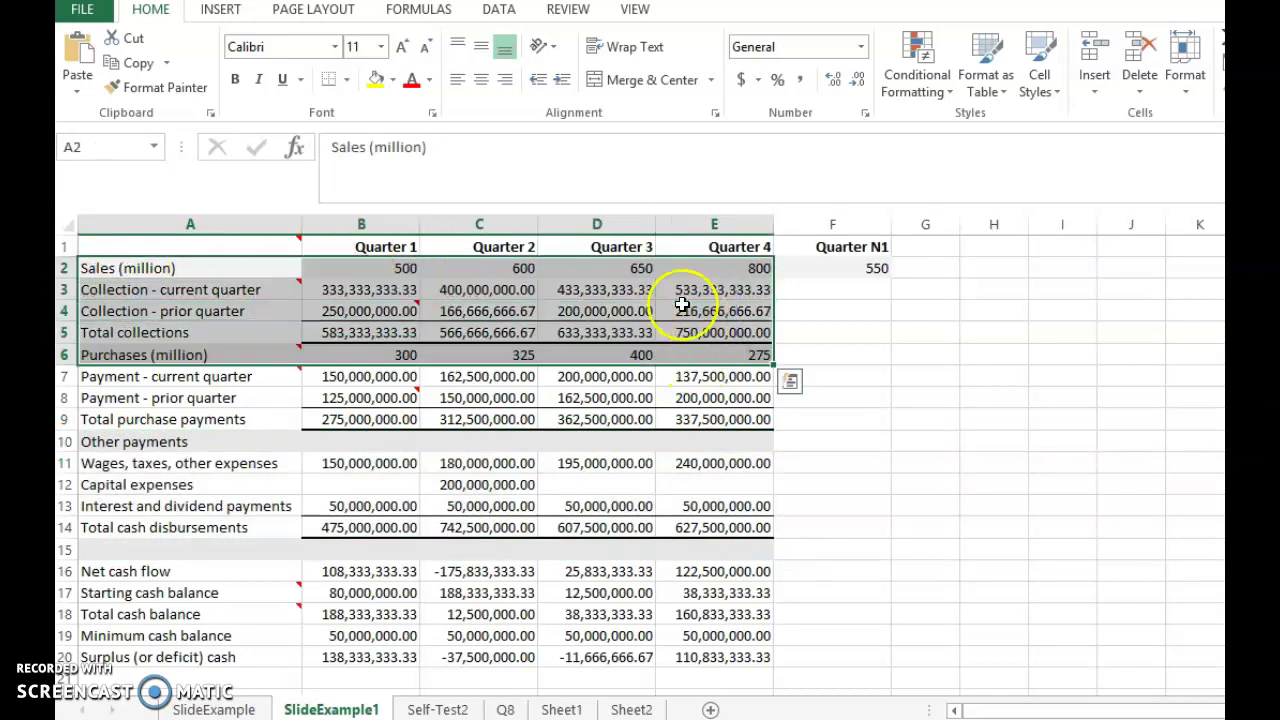
{"action": "left_click_drag", "start_coordinate": [206, 278], "coordinate": [731, 331]}
{"action": "left_click_drag", "start_coordinate": [100, 351], "coordinate": [731, 527]}
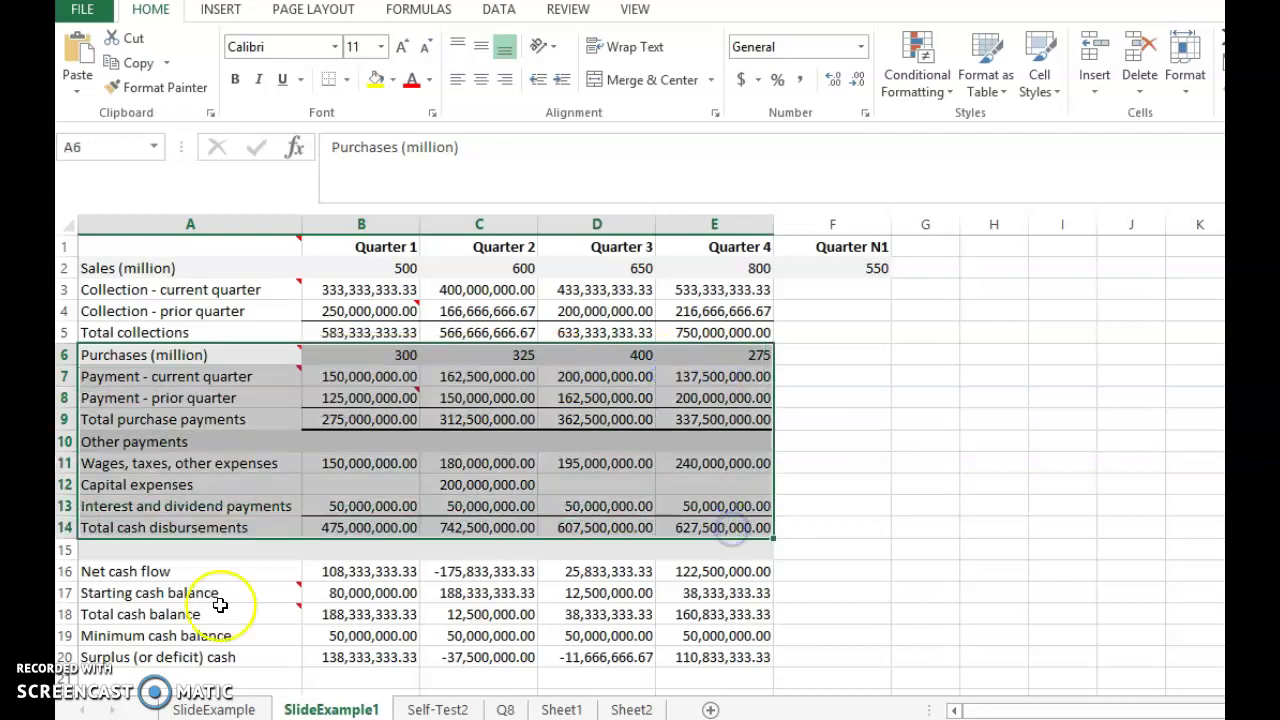
- Trace the Quarter 1 net cash flow in B16 to total collections in B5 and total cash disbursements in B14
{"action": "left_click", "coordinate": [88, 569]}
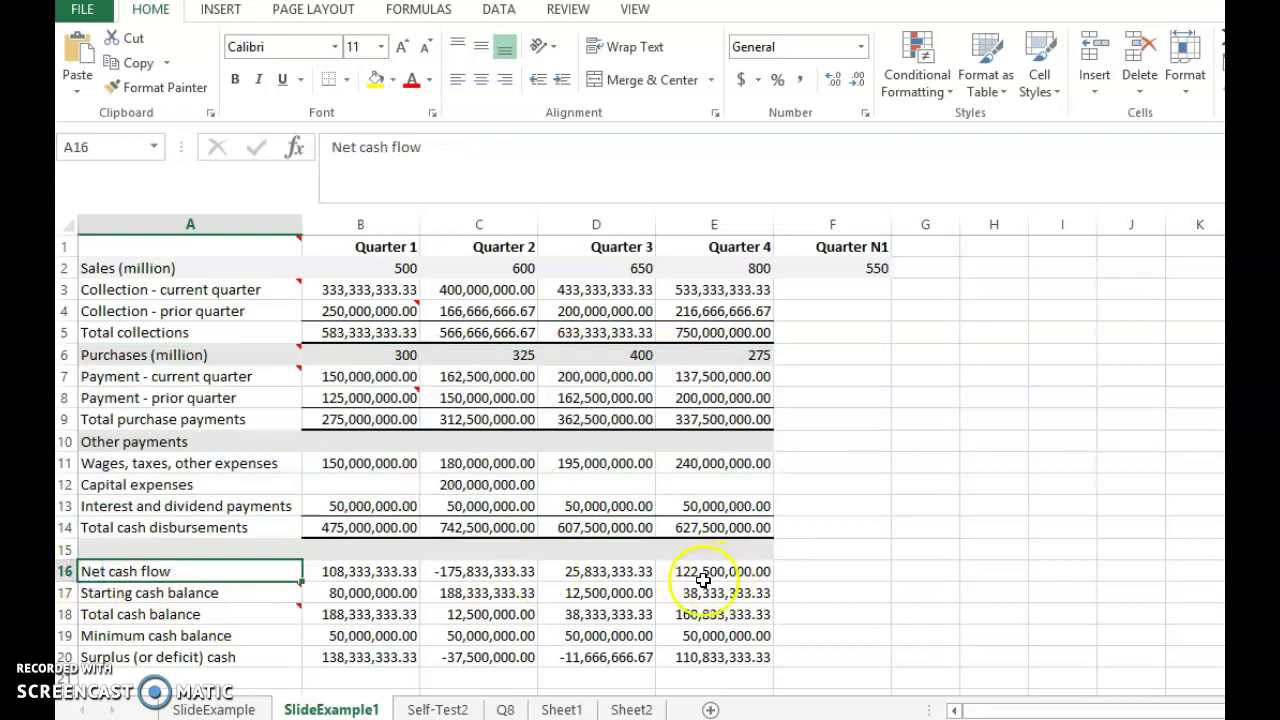
{"action": "mouse_move", "coordinate": [240, 588]}
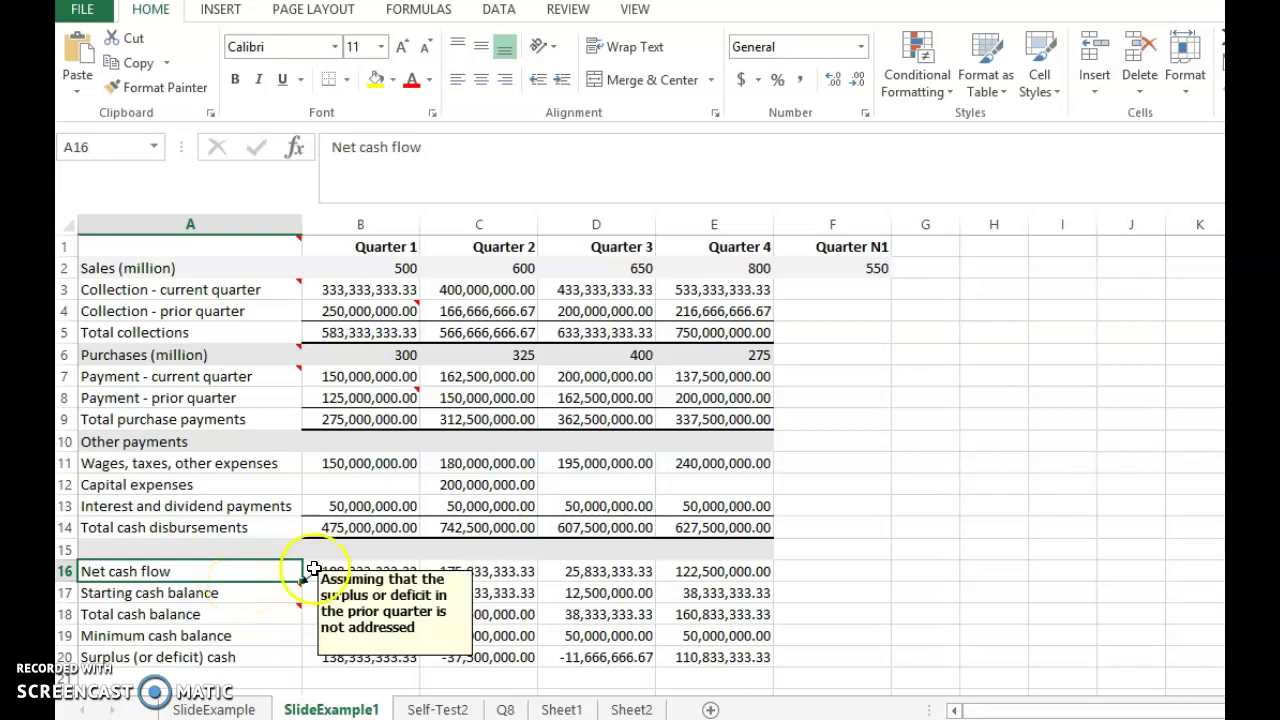
{"action": "left_click", "coordinate": [366, 328]}
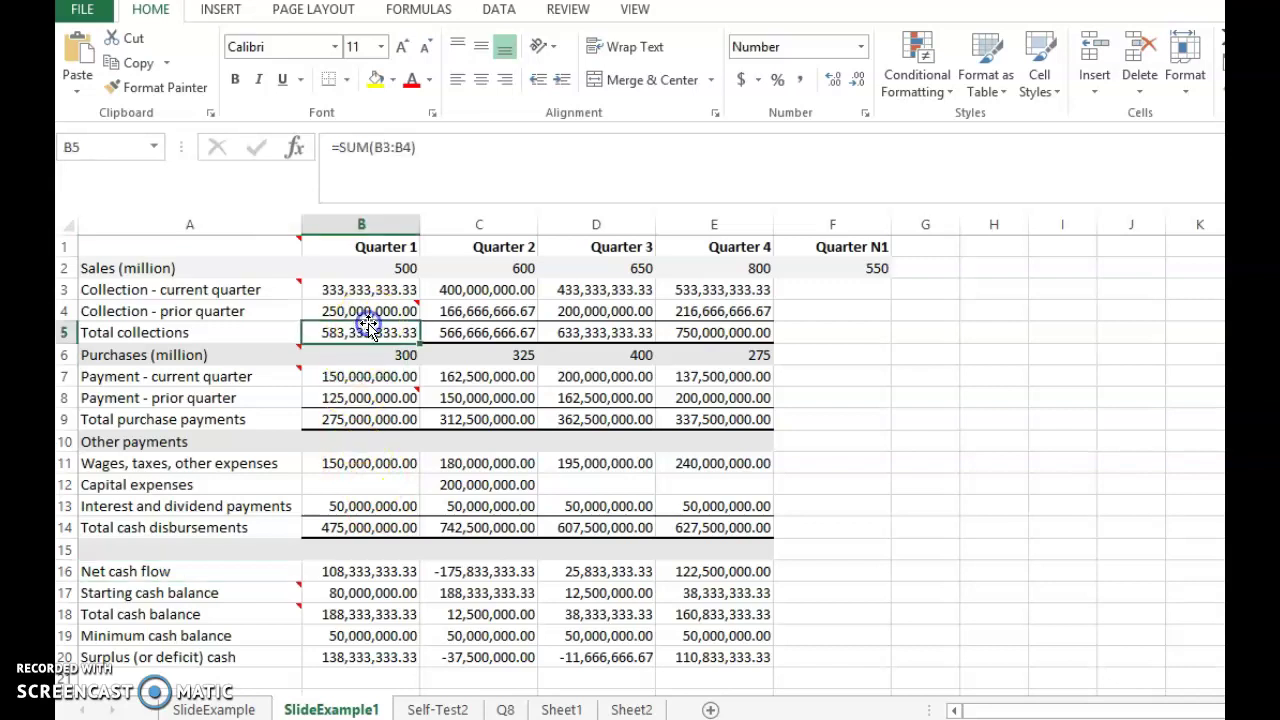
{"action": "left_click", "coordinate": [360, 526]}
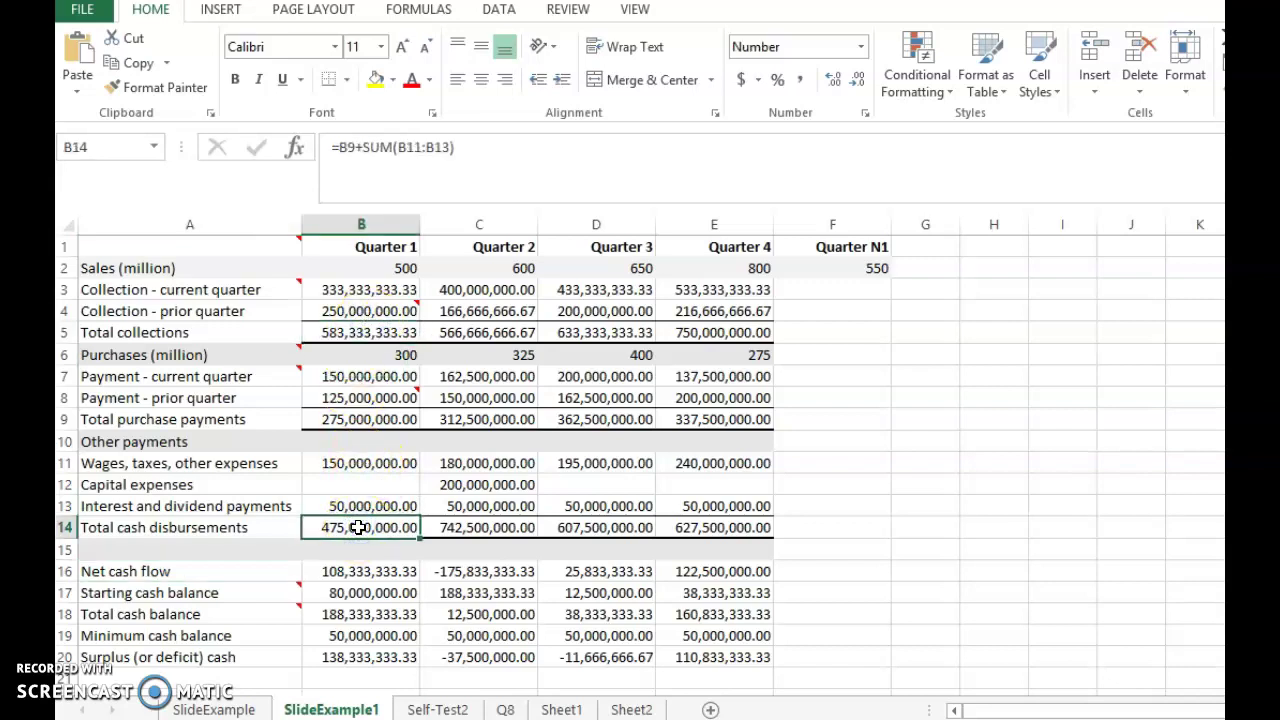
{"action": "left_click", "coordinate": [383, 573]}
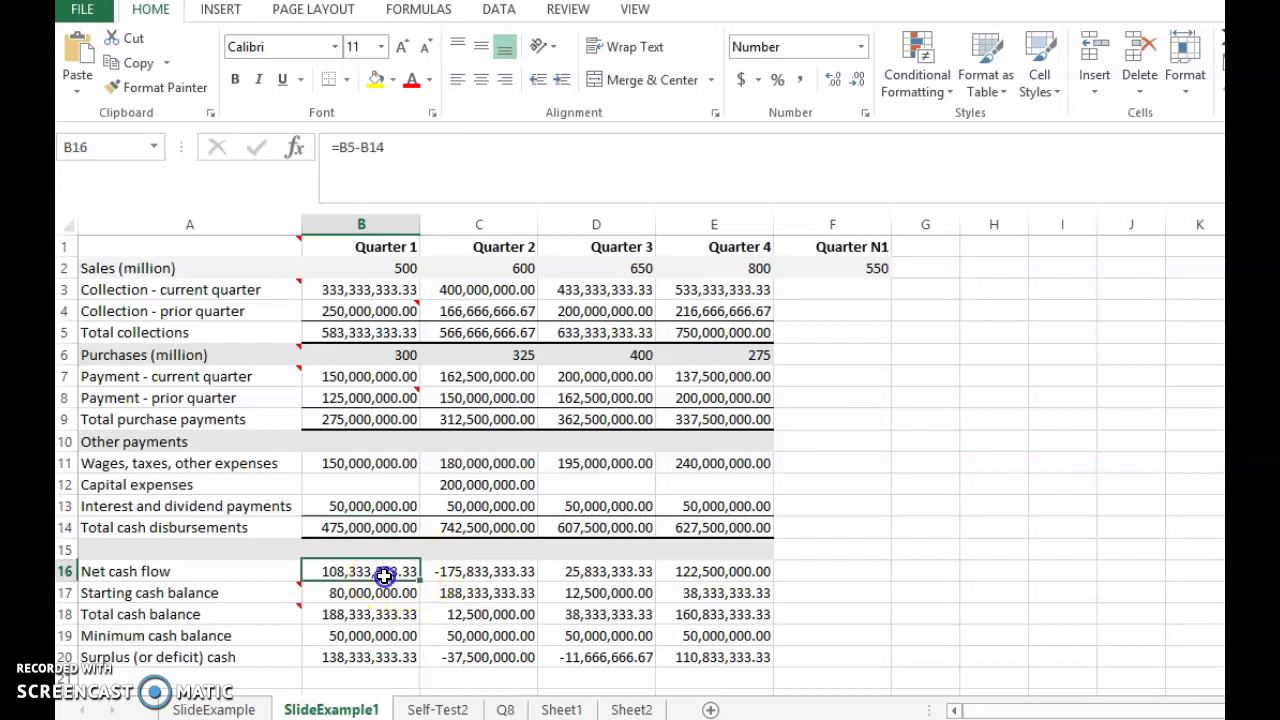
- Trace the Quarter 2 net cash flow in C16 to C5 and C14, and inspect the Quarter 3 and 4 formulas in D16 and E16
{"action": "left_click", "coordinate": [440, 572]}
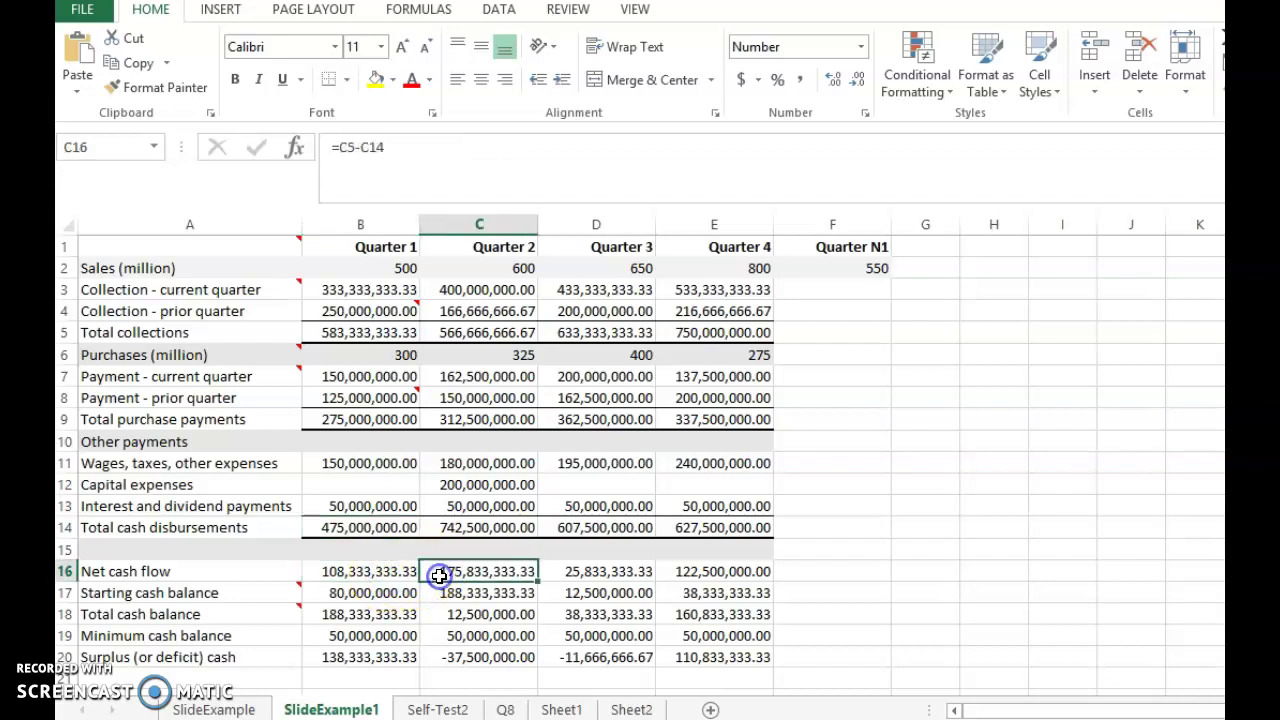
{"action": "left_click", "coordinate": [479, 335]}
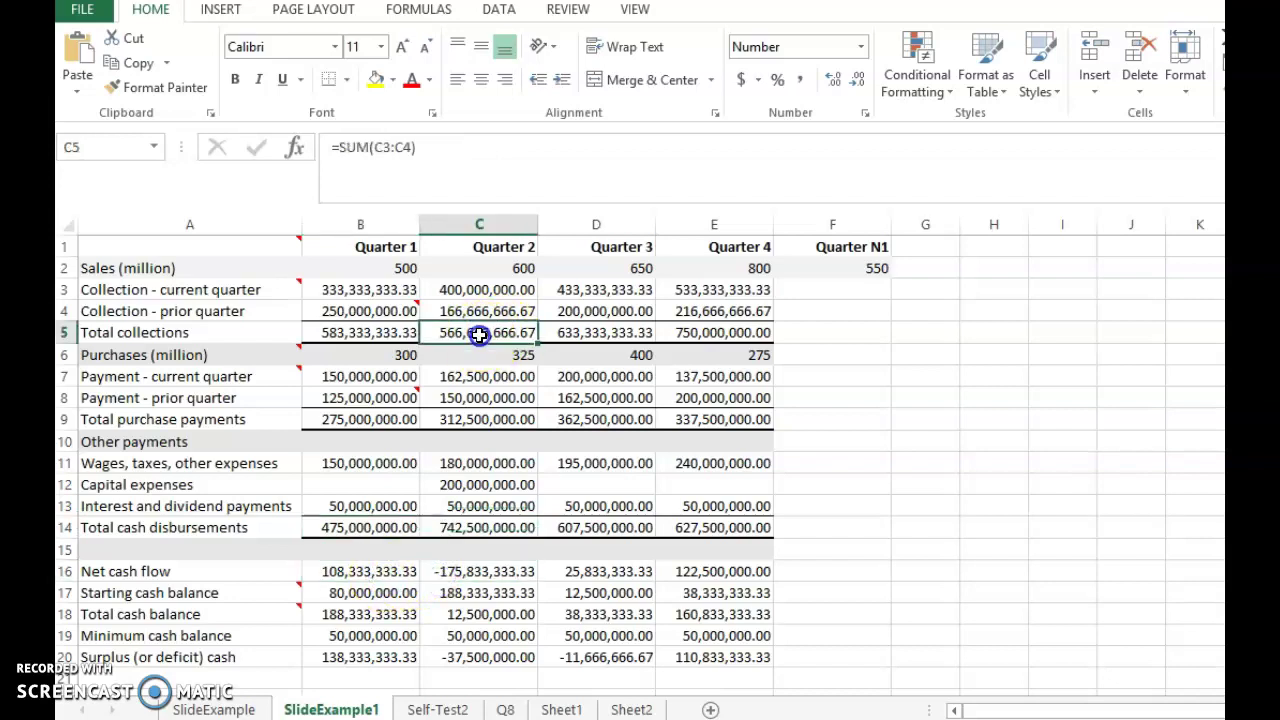
{"action": "left_click", "coordinate": [473, 530]}
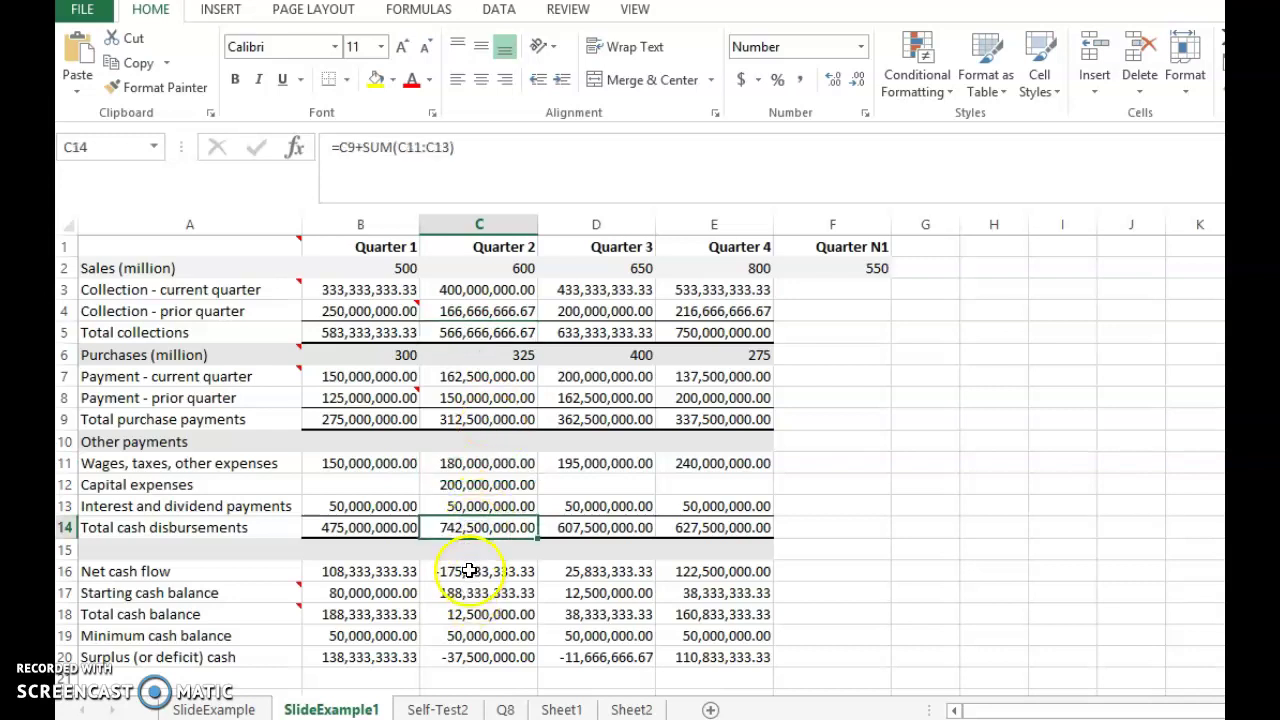
{"action": "left_click", "coordinate": [482, 570]}
{"action": "left_click", "coordinate": [580, 571]}
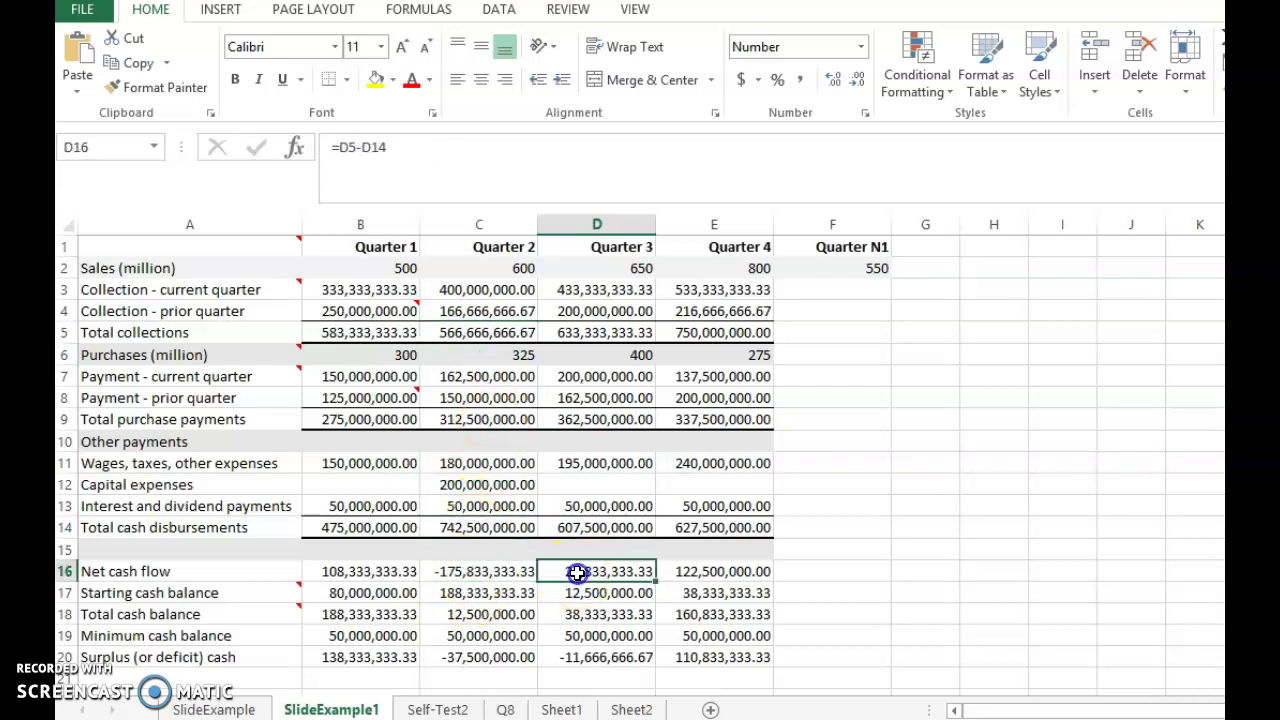
{"action": "left_click", "coordinate": [696, 571]}
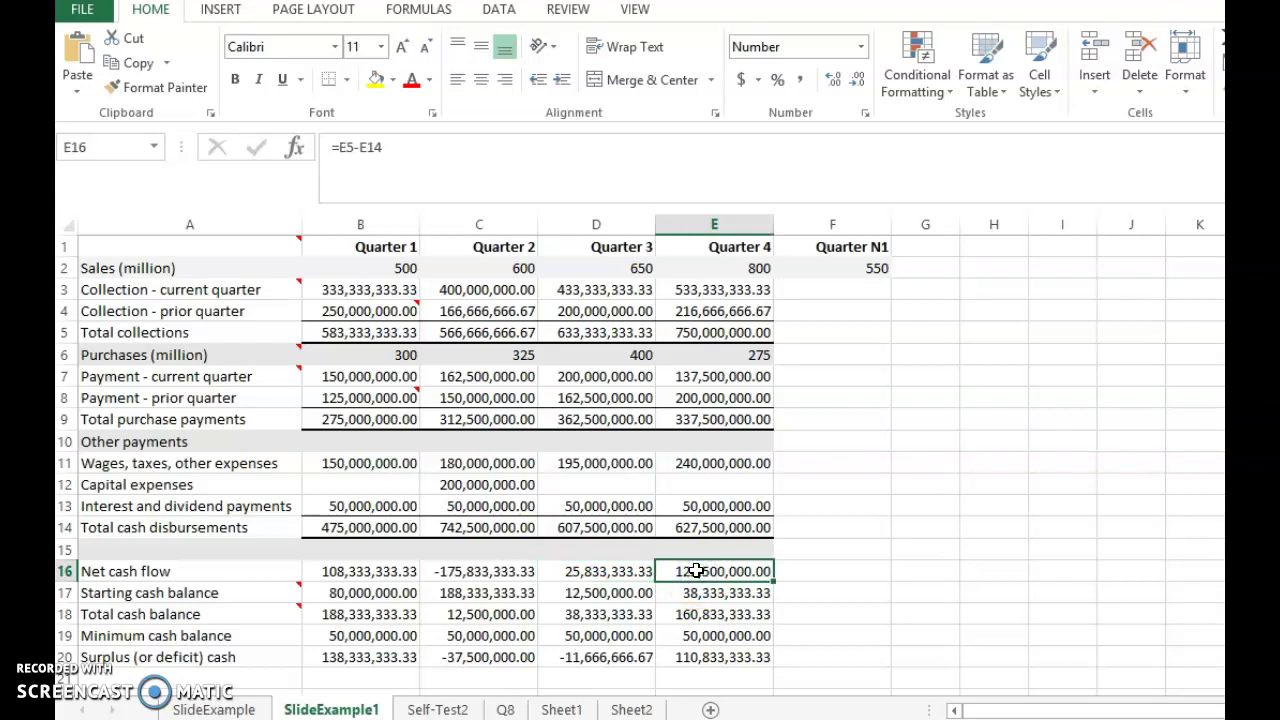
- Compare the net cash flow row with Quarter 1 total collections in B5 and total cash disbursements in B14
{"action": "left_click", "coordinate": [115, 573]}
{"action": "left_click", "coordinate": [66, 571]}
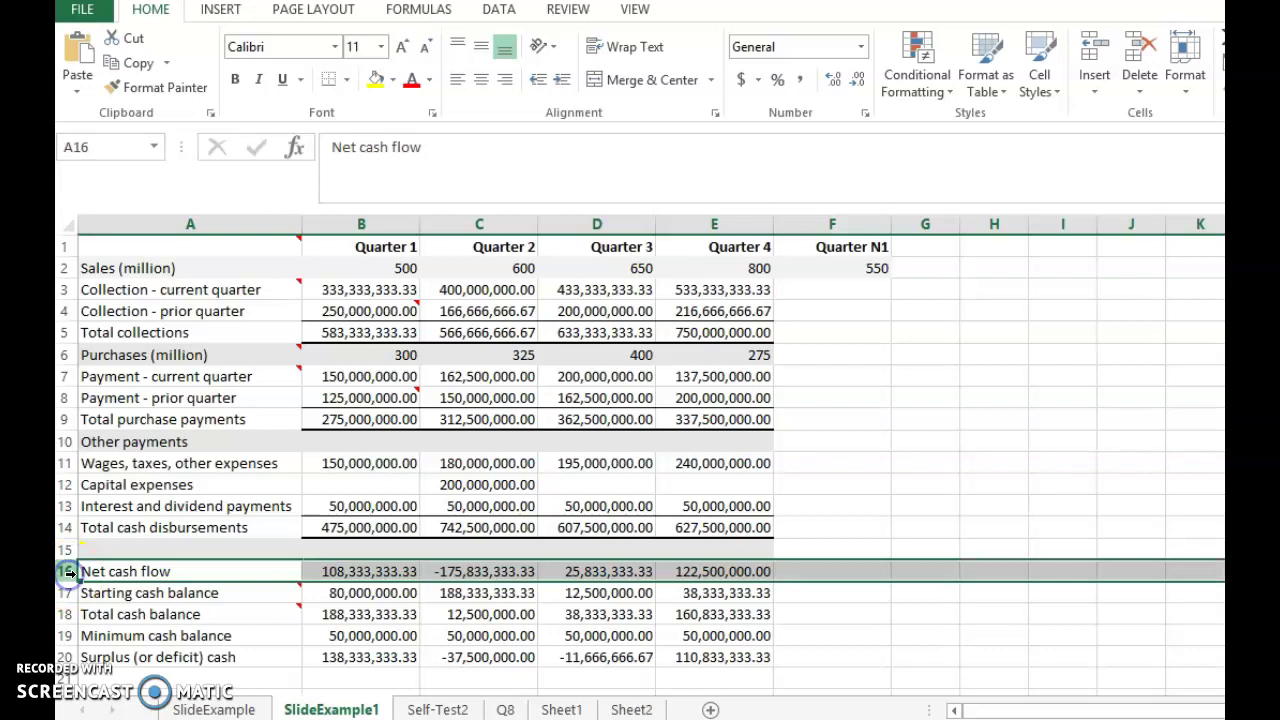
{"action": "left_click", "coordinate": [386, 334]}
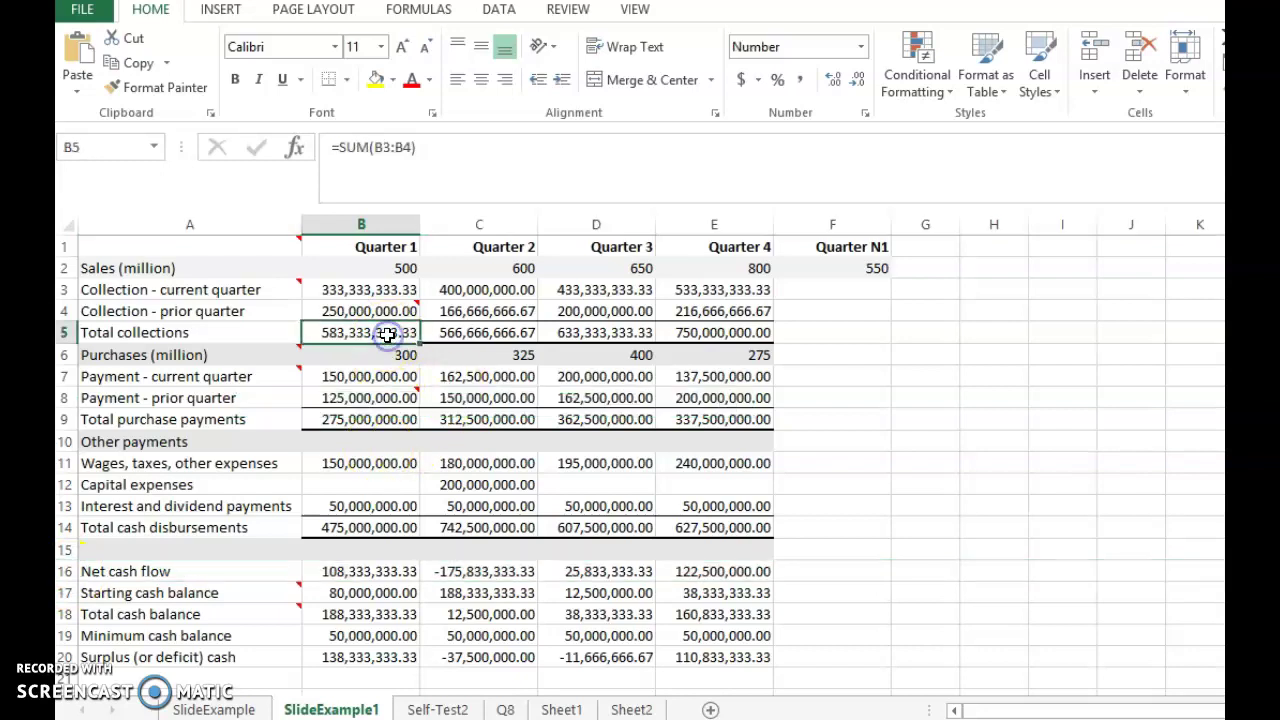
{"action": "left_click", "coordinate": [357, 528]}
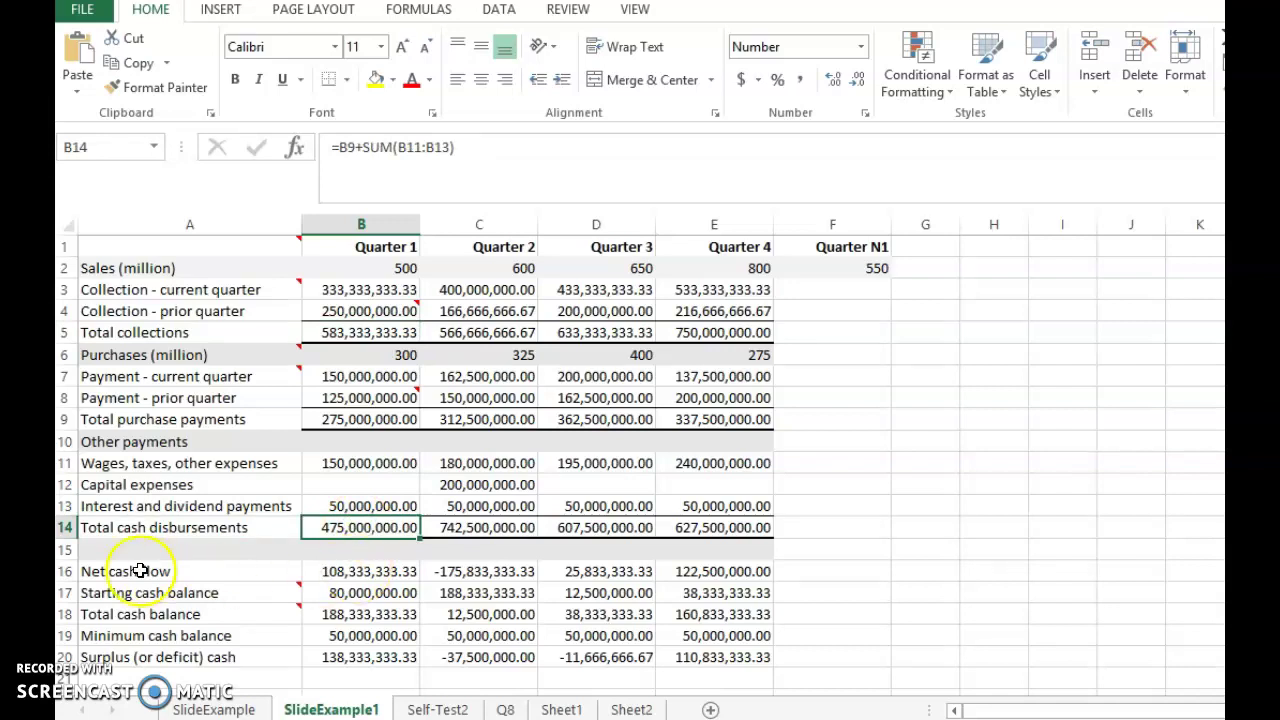
- Review the starting cash balance row and compare the Quarter 1 starting balance in B17 with the minimum cash balance in B19
{"action": "left_click", "coordinate": [67, 593]}
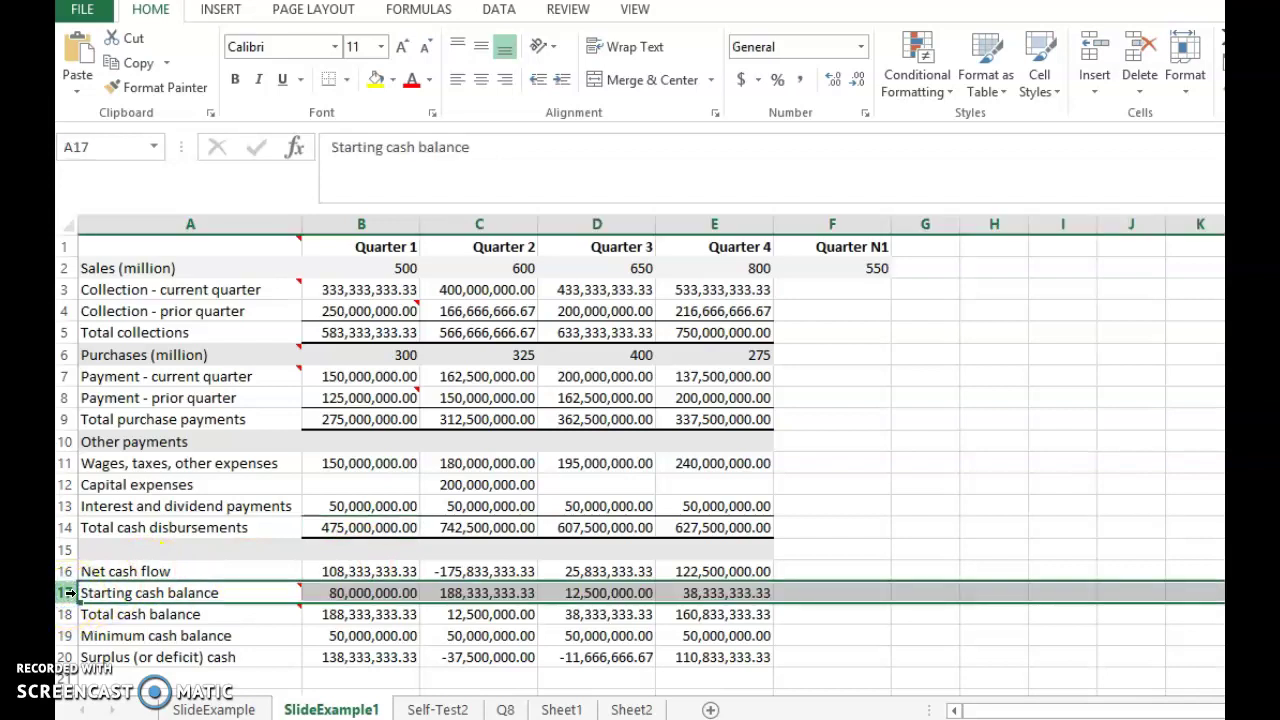
{"action": "left_click", "coordinate": [342, 593]}
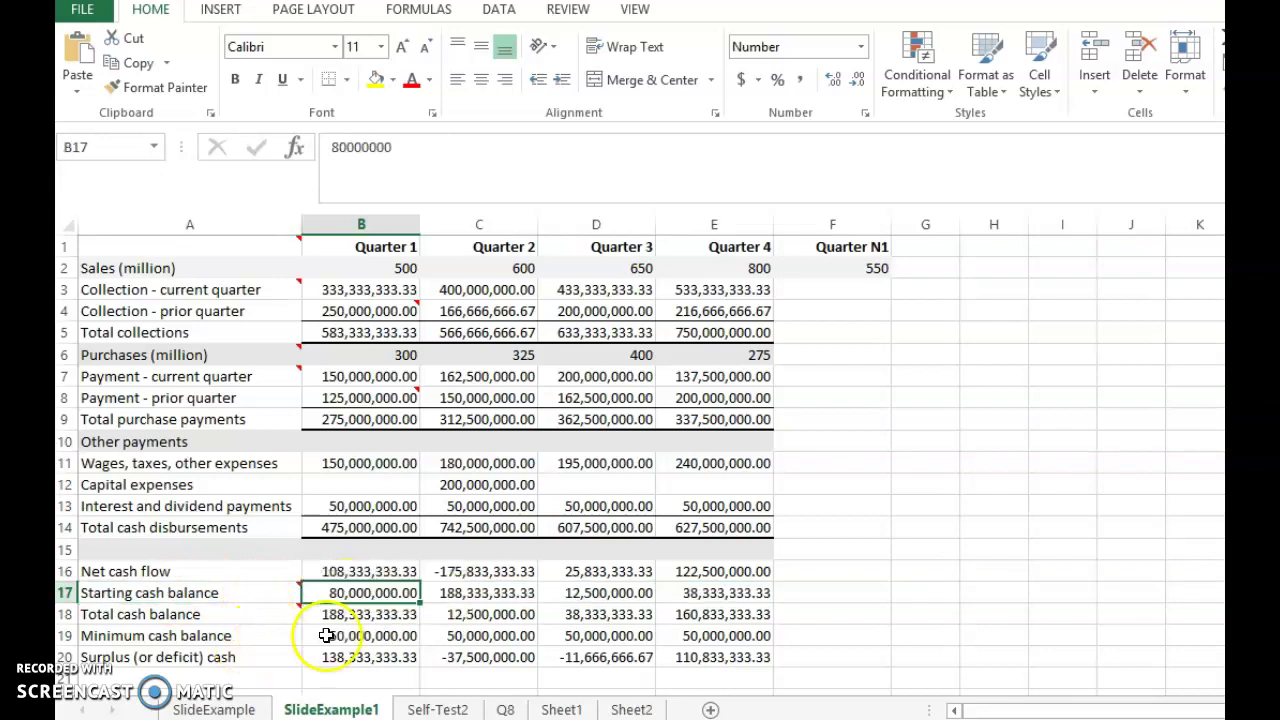
{"action": "left_click", "coordinate": [378, 636]}
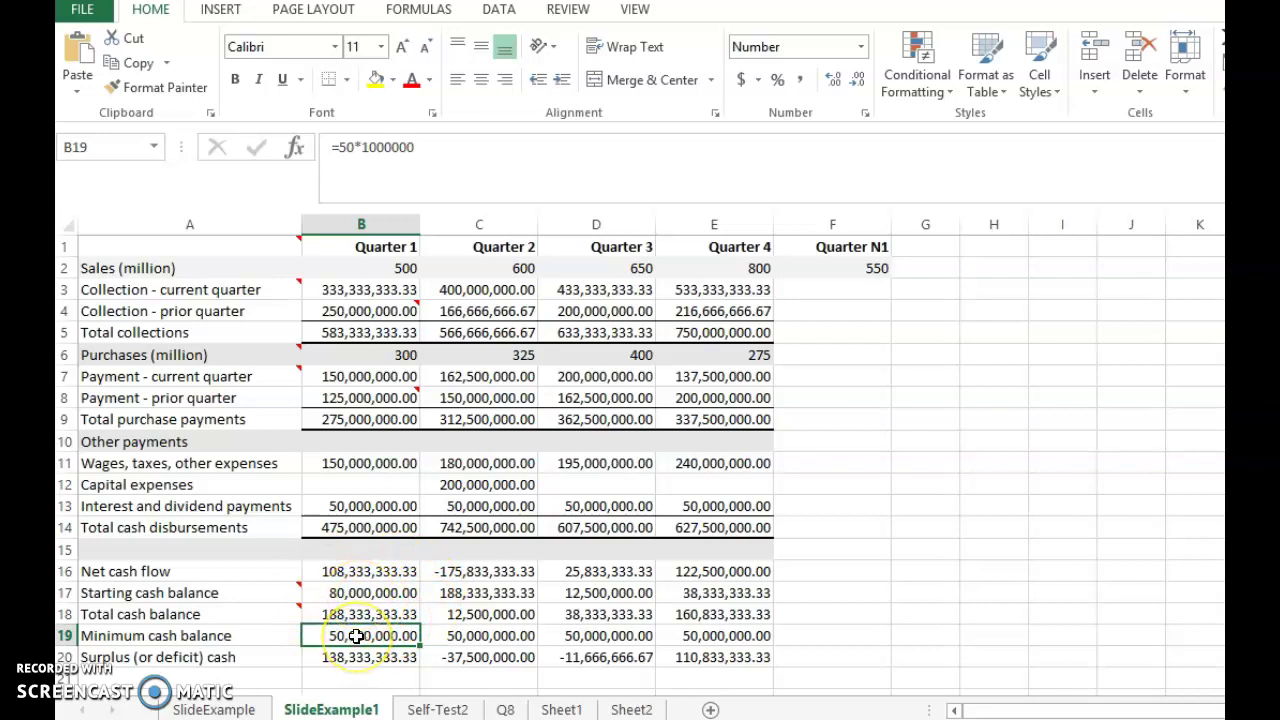
{"action": "left_click", "coordinate": [388, 593]}
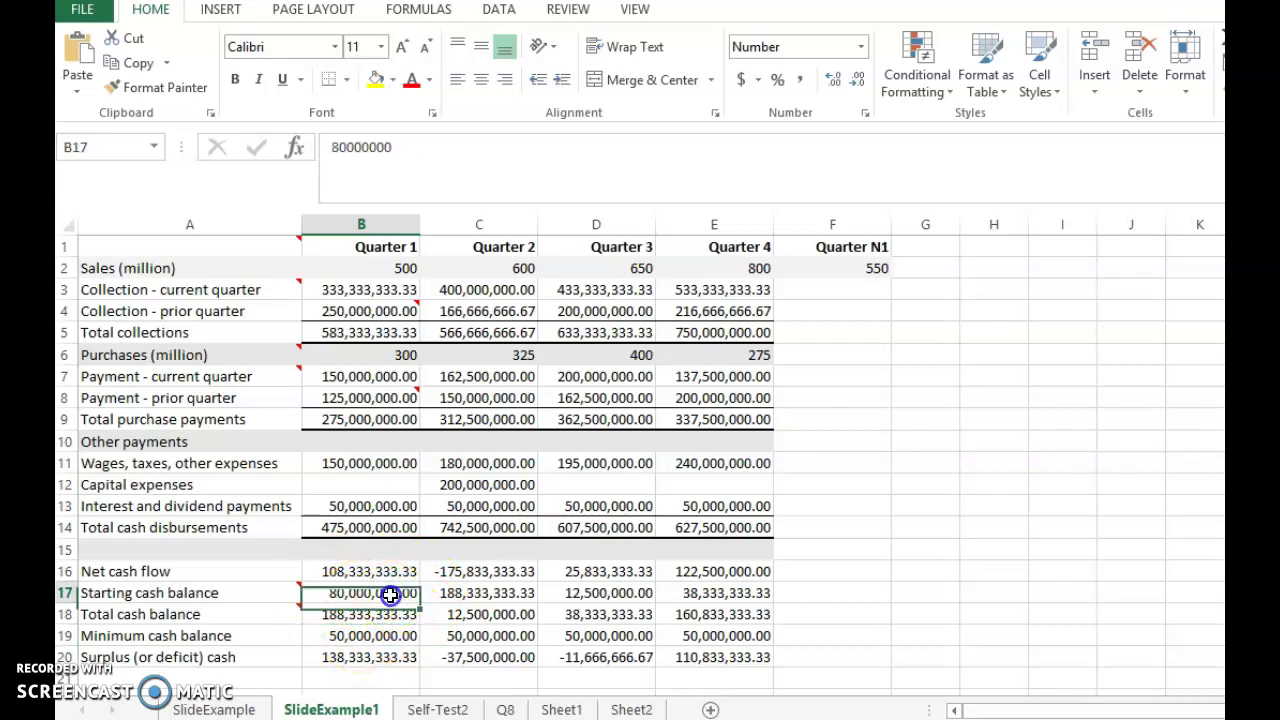
{"action": "left_click", "coordinate": [386, 637]}
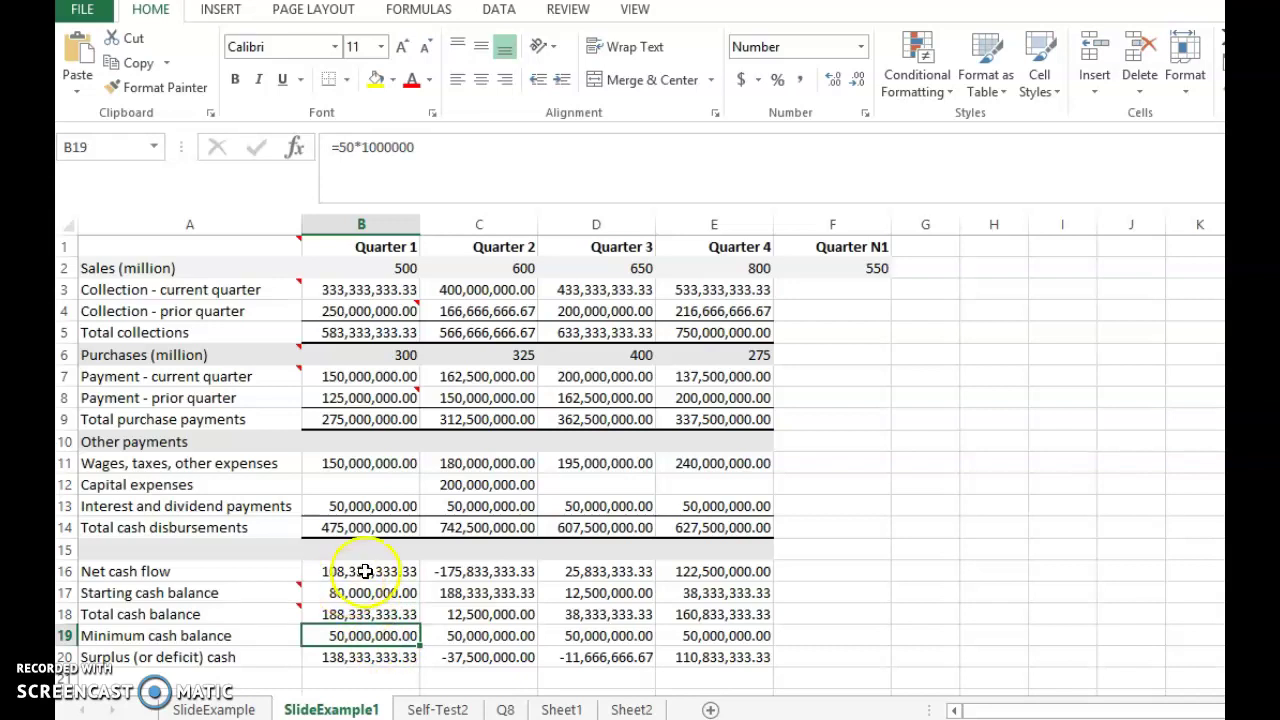
- Trace the Quarter 1 total cash balance in B18 to the net cash flow in B16 and starting cash balance in B17
{"action": "left_click", "coordinate": [66, 613]}
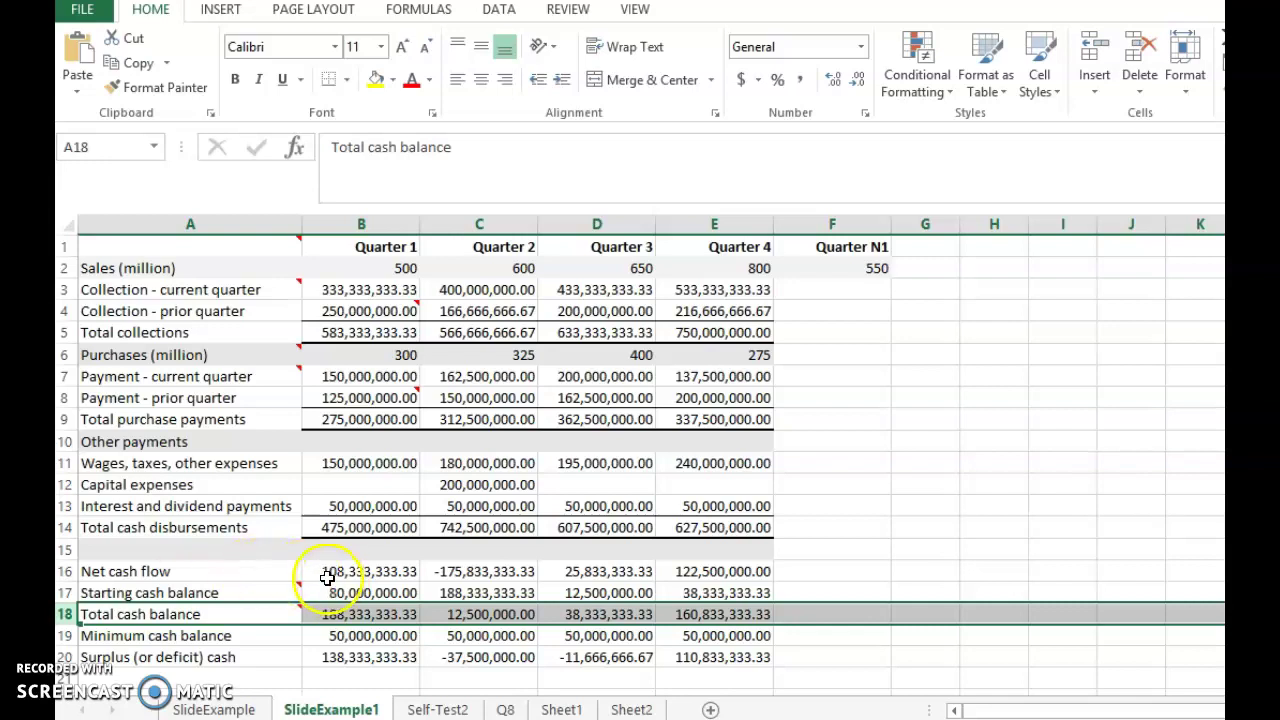
{"action": "left_click", "coordinate": [330, 571]}
{"action": "left_click", "coordinate": [328, 593]}
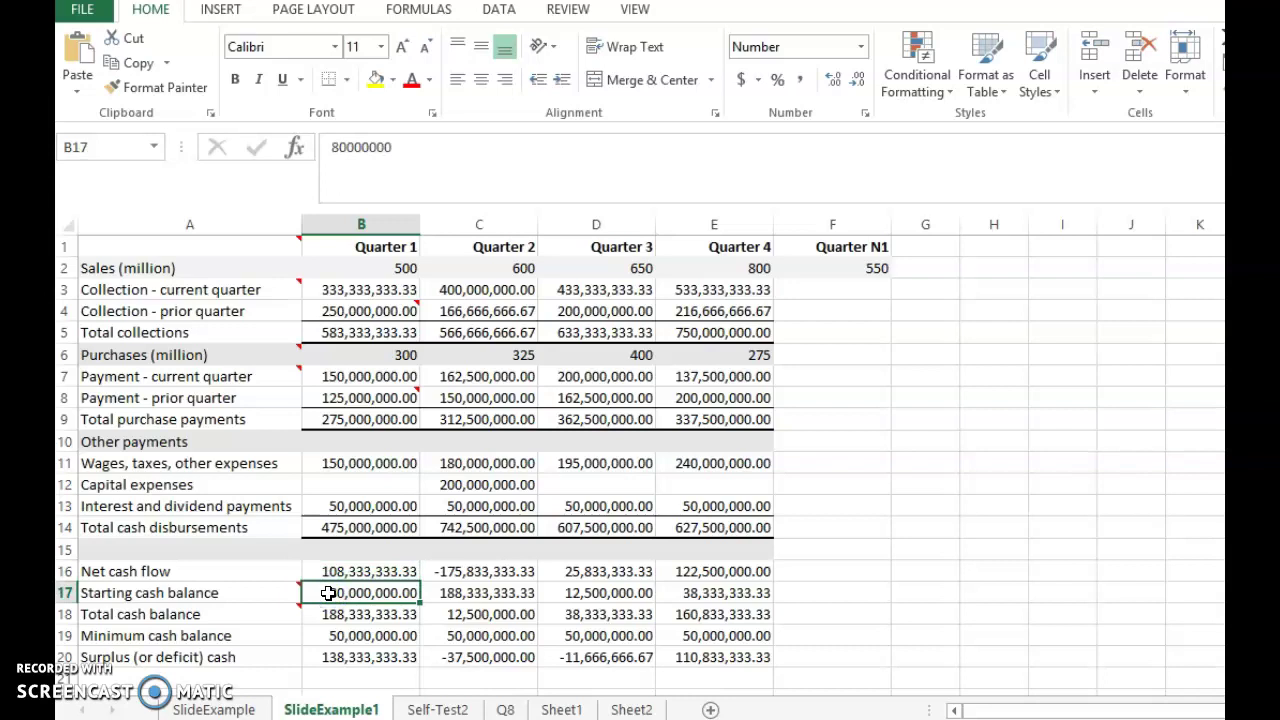
{"action": "left_click", "coordinate": [352, 617]}
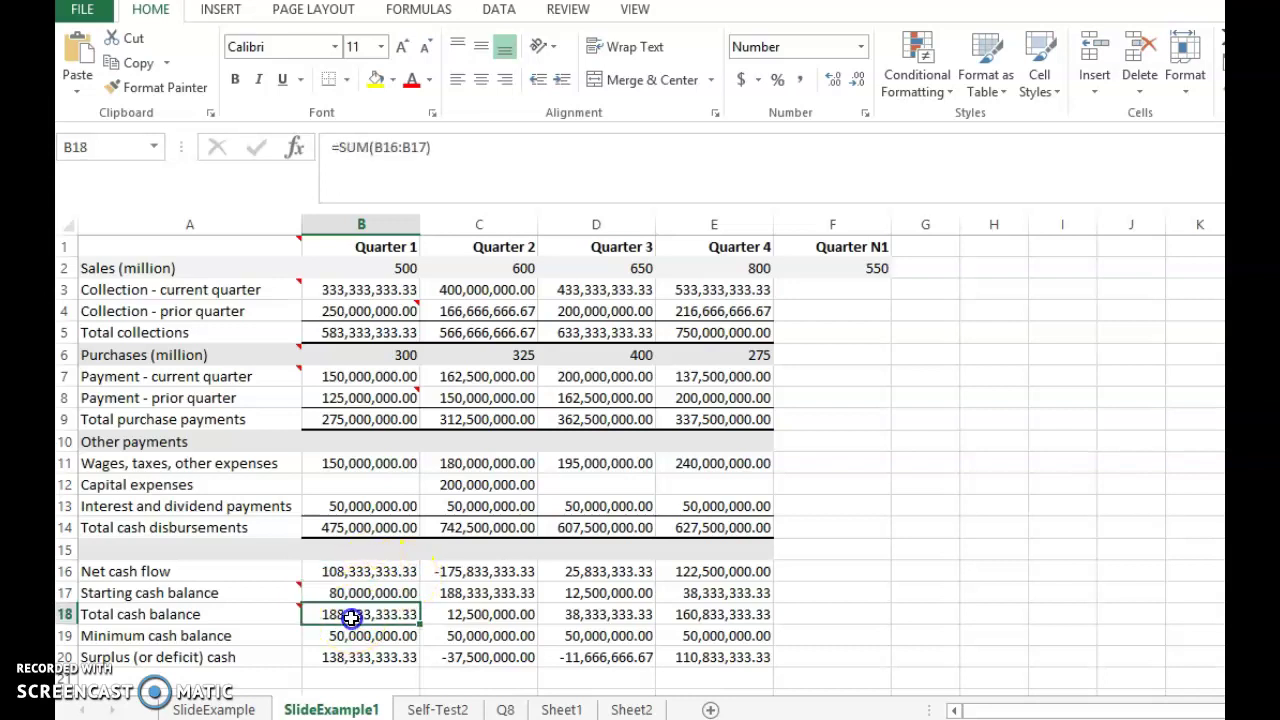
{"action": "left_click", "coordinate": [68, 614]}
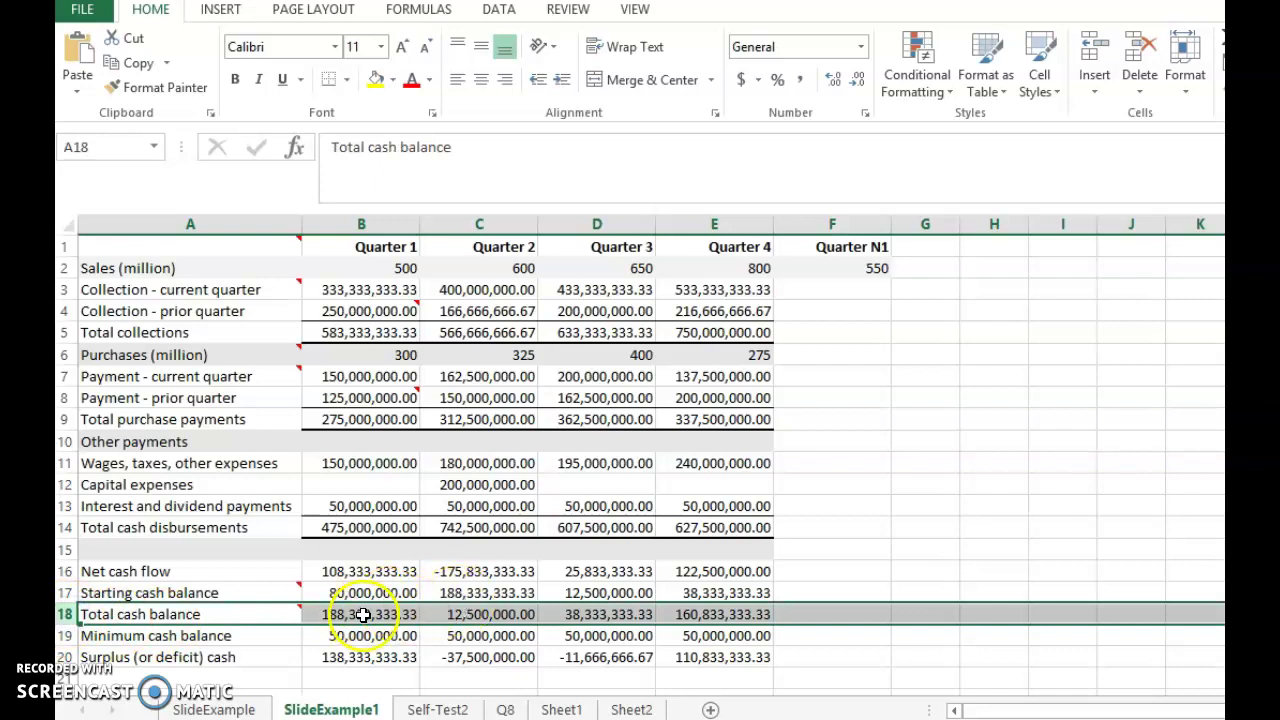
- Review the minimum cash balance and its Quarter 1 formula in B19, and highlight the surplus (or deficit) cash row
{"action": "left_click", "coordinate": [148, 636]}
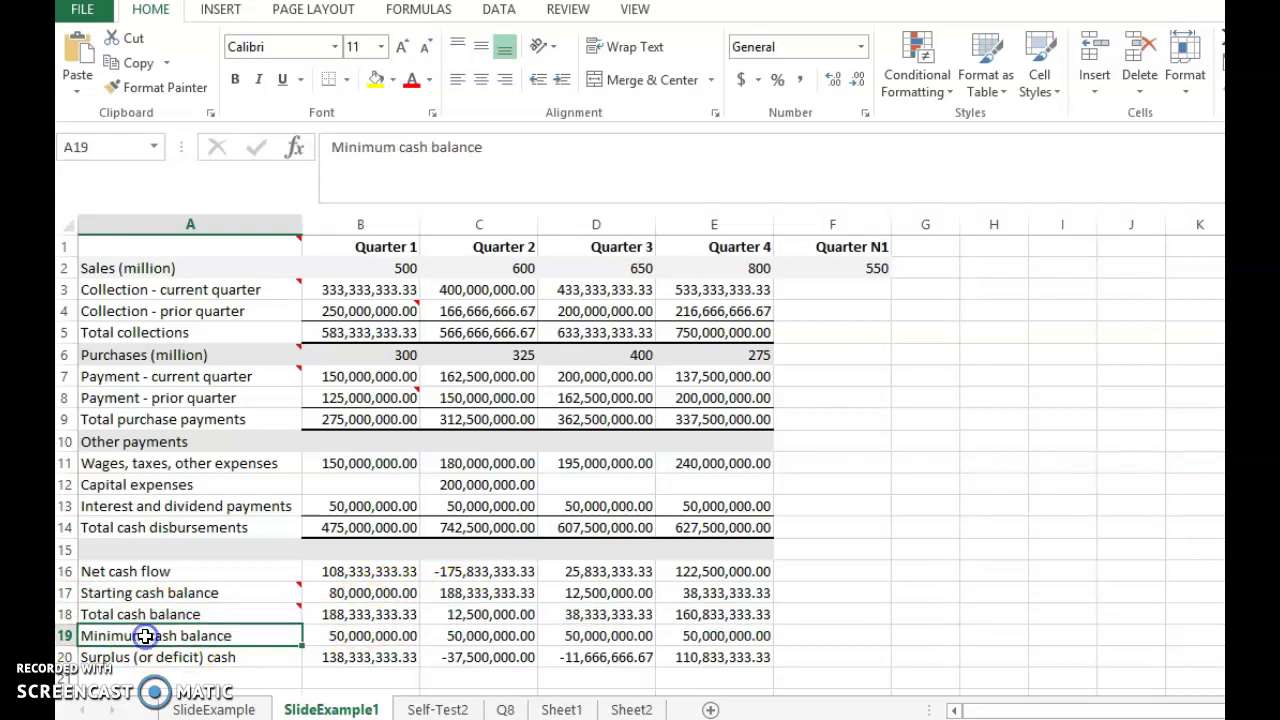
{"action": "left_click", "coordinate": [313, 633]}
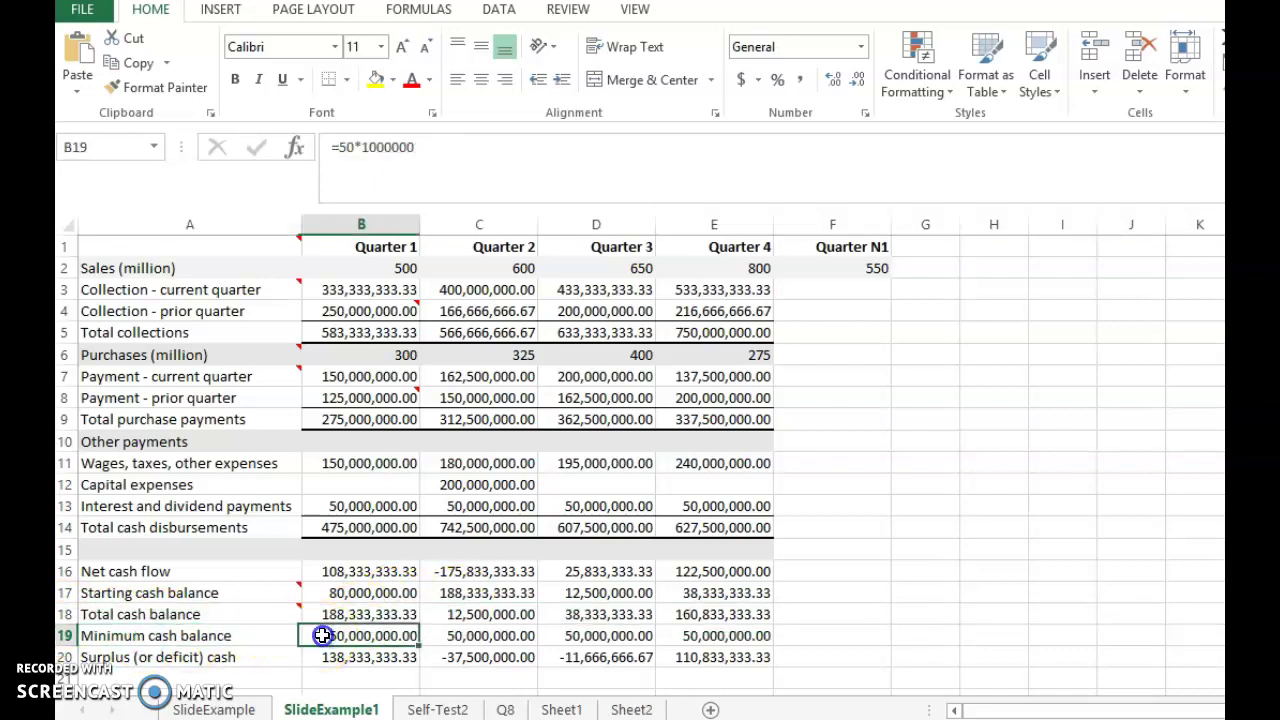
{"action": "left_click", "coordinate": [103, 657]}
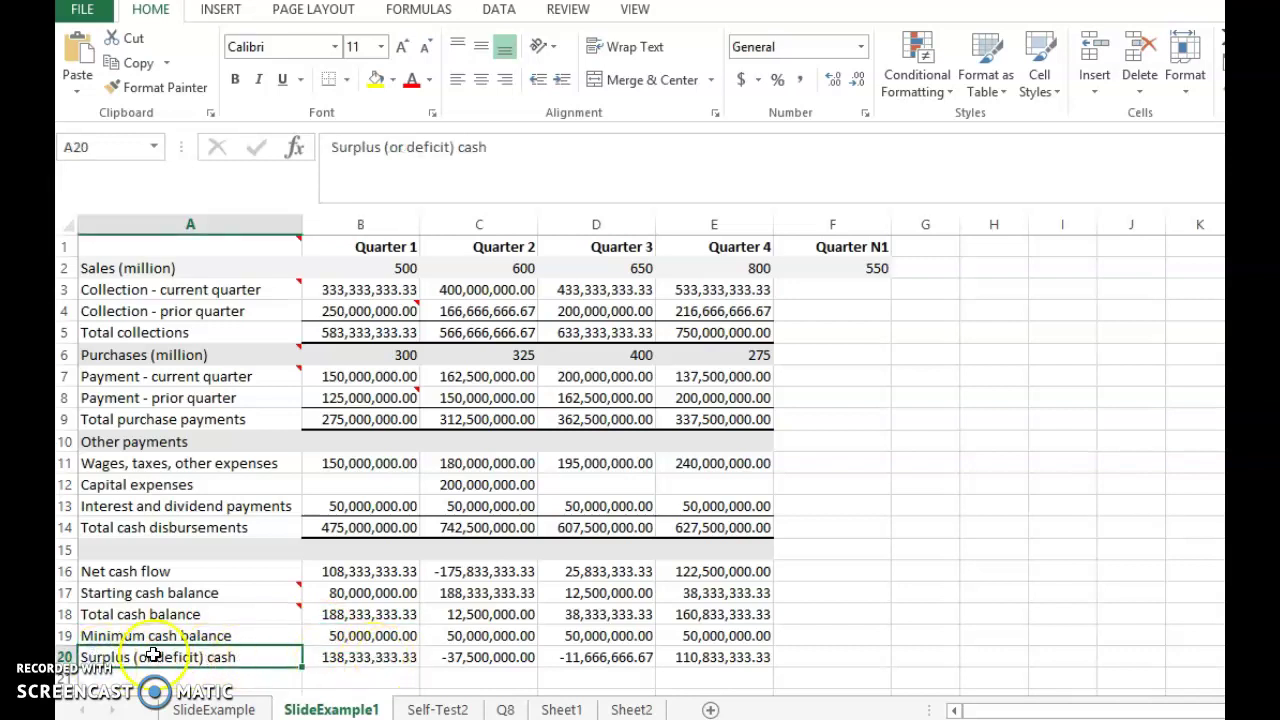
{"action": "left_click", "coordinate": [66, 657]}
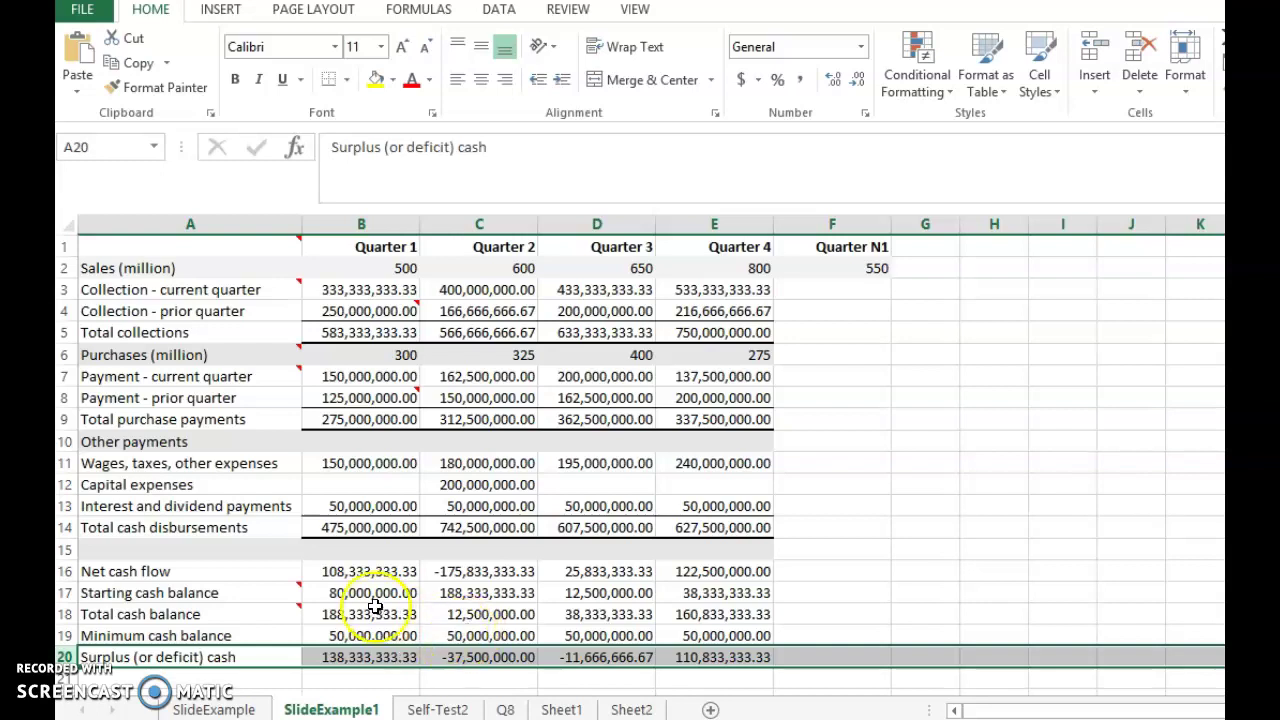
- Trace the Quarter 1 surplus (or deficit) cash in B20 to the total cash balance in B18 and minimum cash balance in B19
{"action": "left_click_drag", "start_coordinate": [266, 646], "coordinate": [345, 615]}
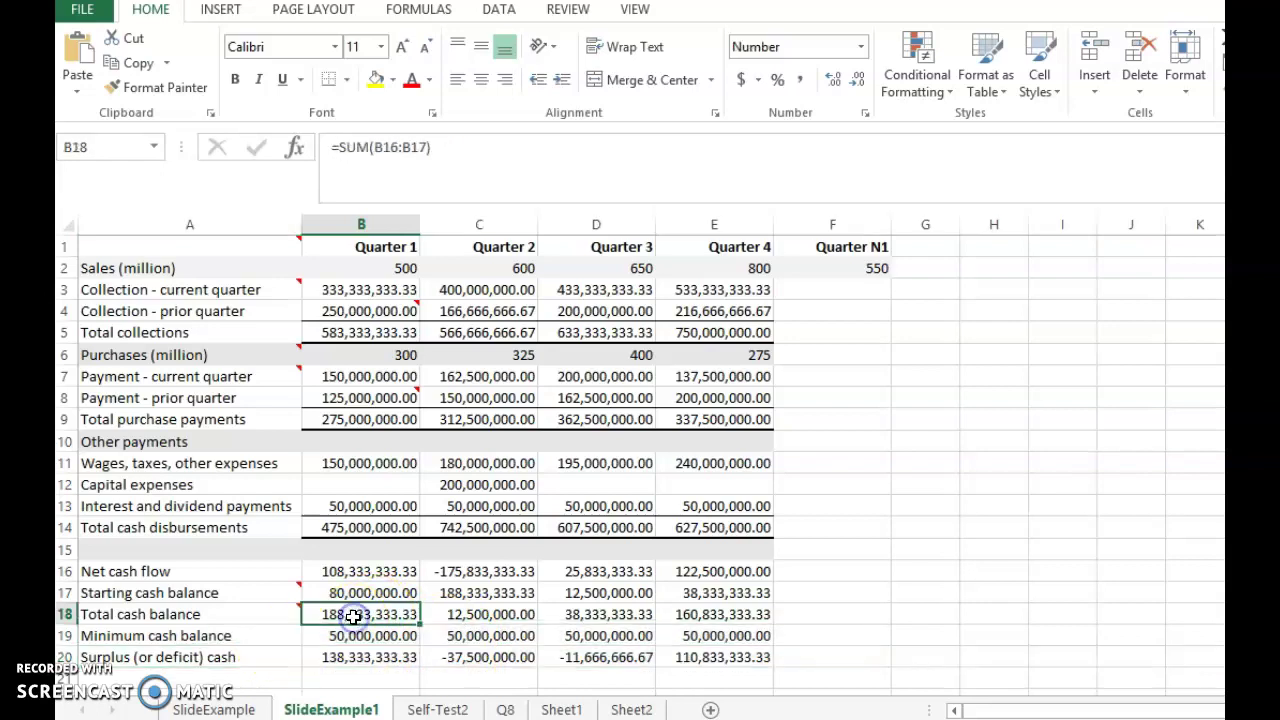
{"action": "left_click", "coordinate": [388, 636]}
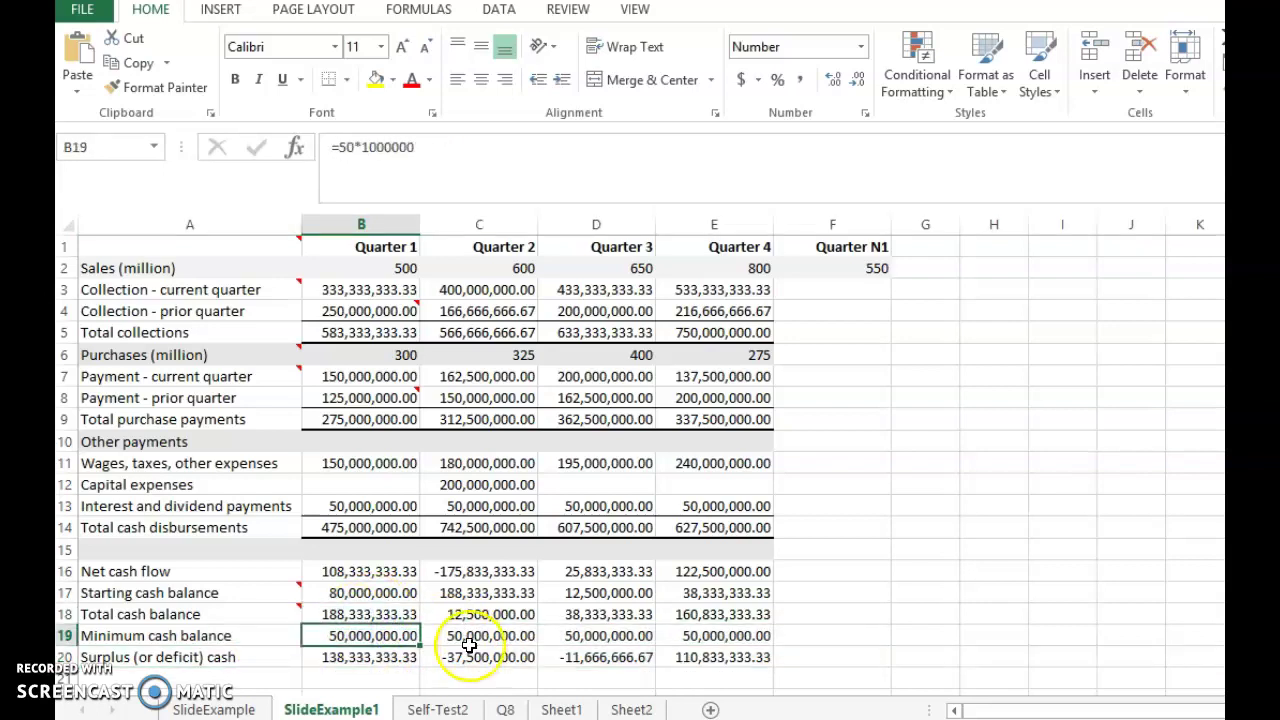
{"action": "left_click", "coordinate": [375, 655]}
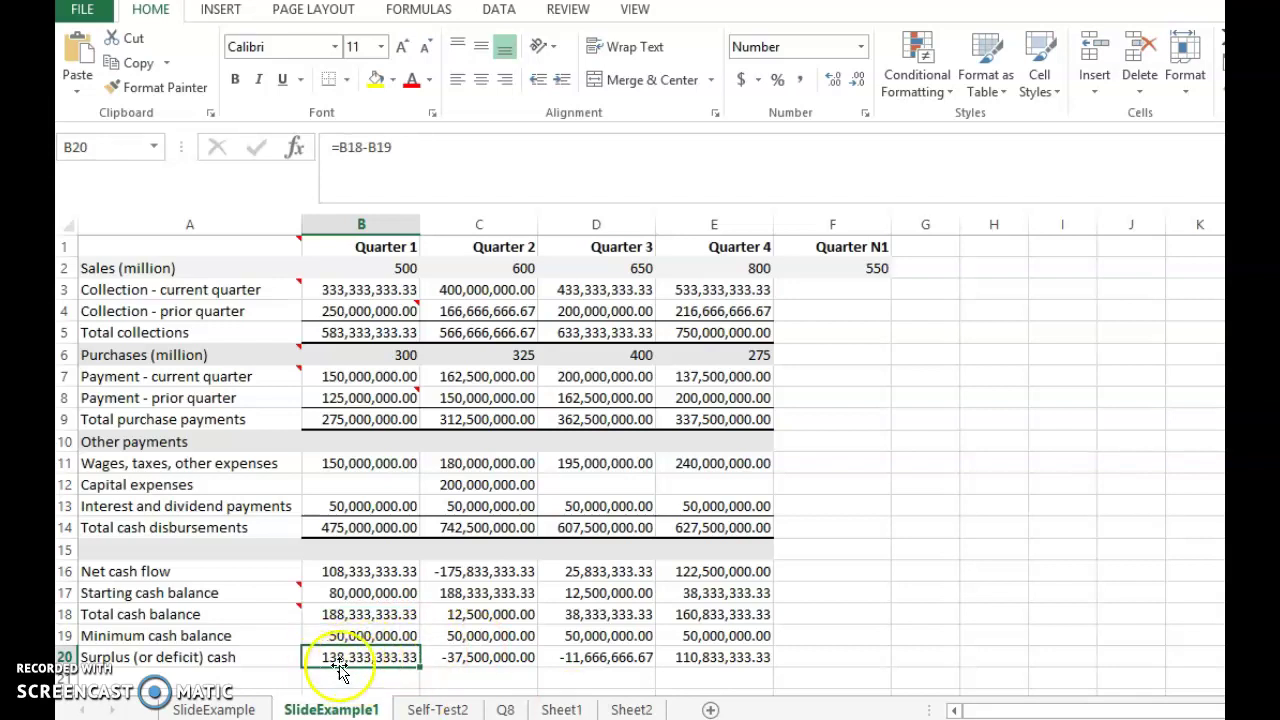
- Inspect the surplus (or deficit) cash formulas for all four quarters in B20 through E20
{"action": "left_click", "coordinate": [479, 656]}
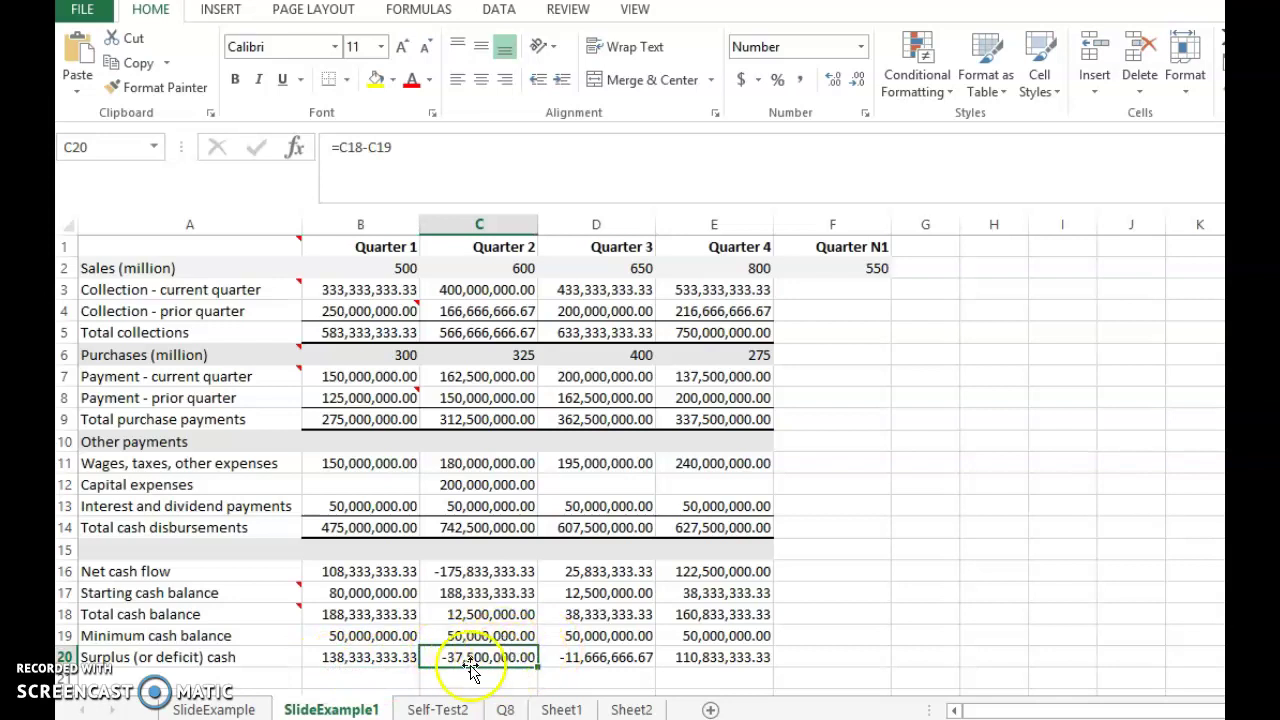
{"action": "left_click", "coordinate": [384, 660]}
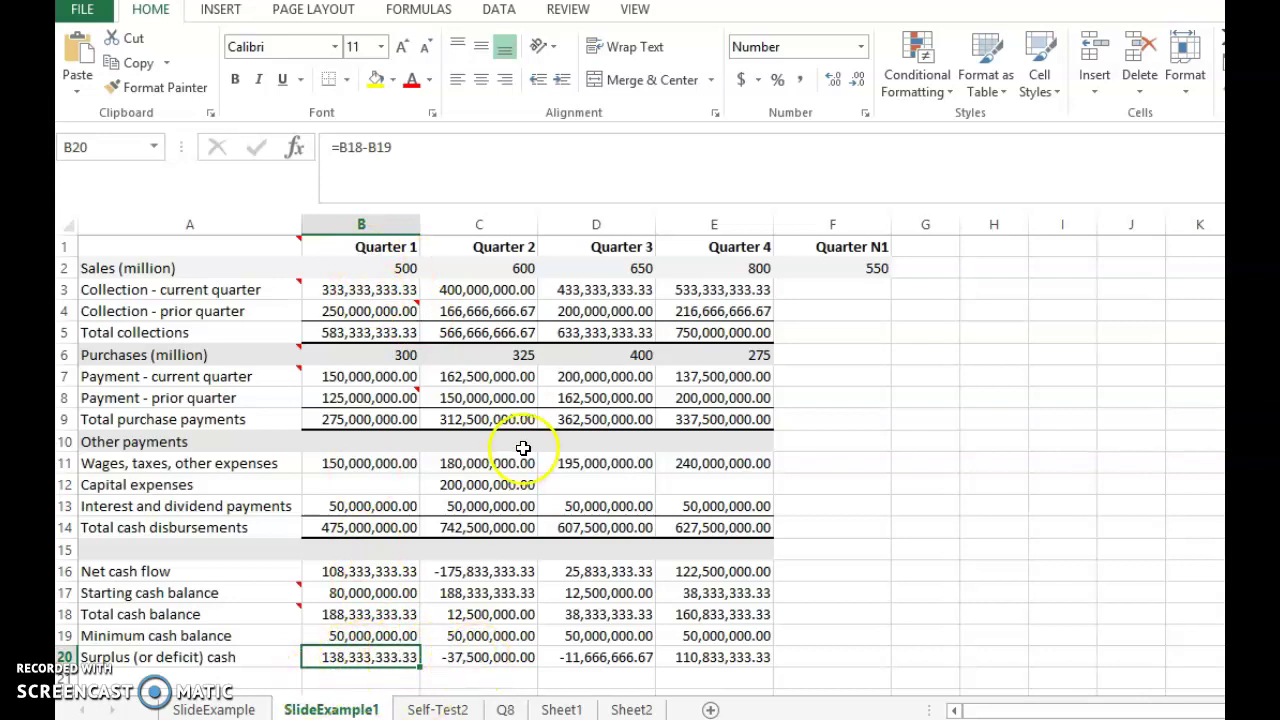
{"action": "left_click", "coordinate": [477, 658]}
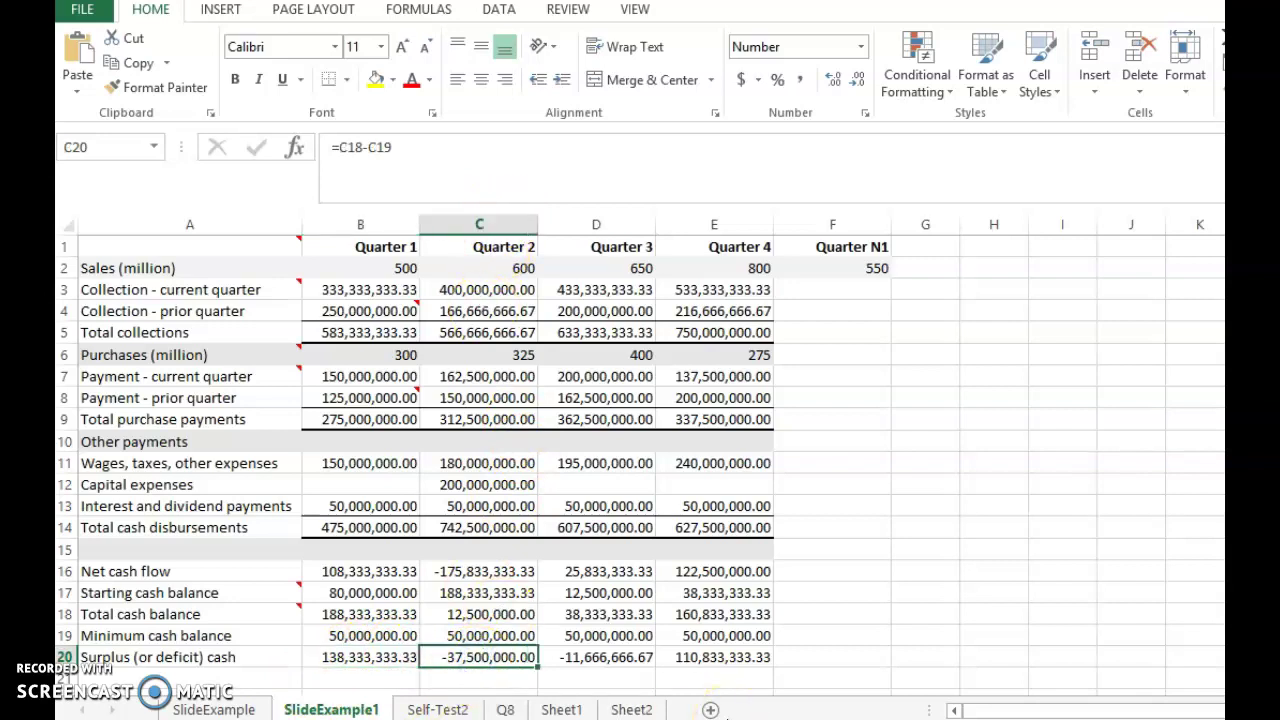
{"action": "left_click", "coordinate": [596, 657]}
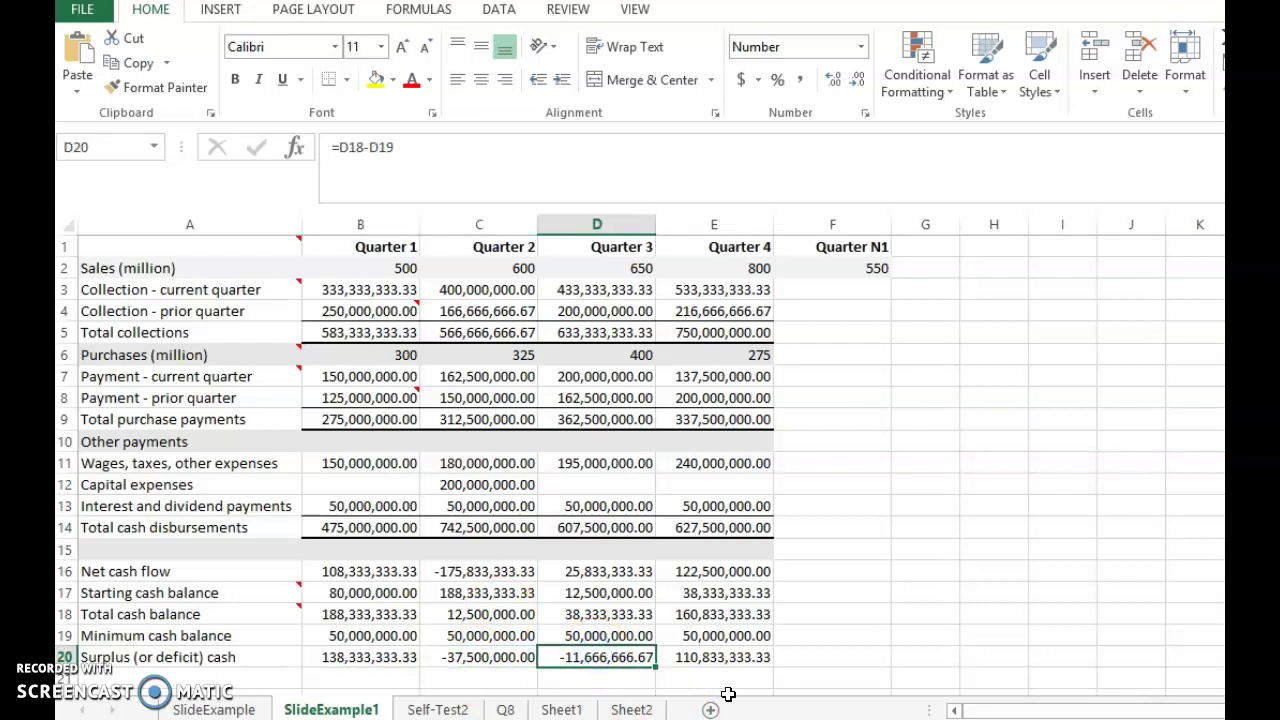
{"action": "left_click_drag", "start_coordinate": [716, 660], "coordinate": [898, 712]}
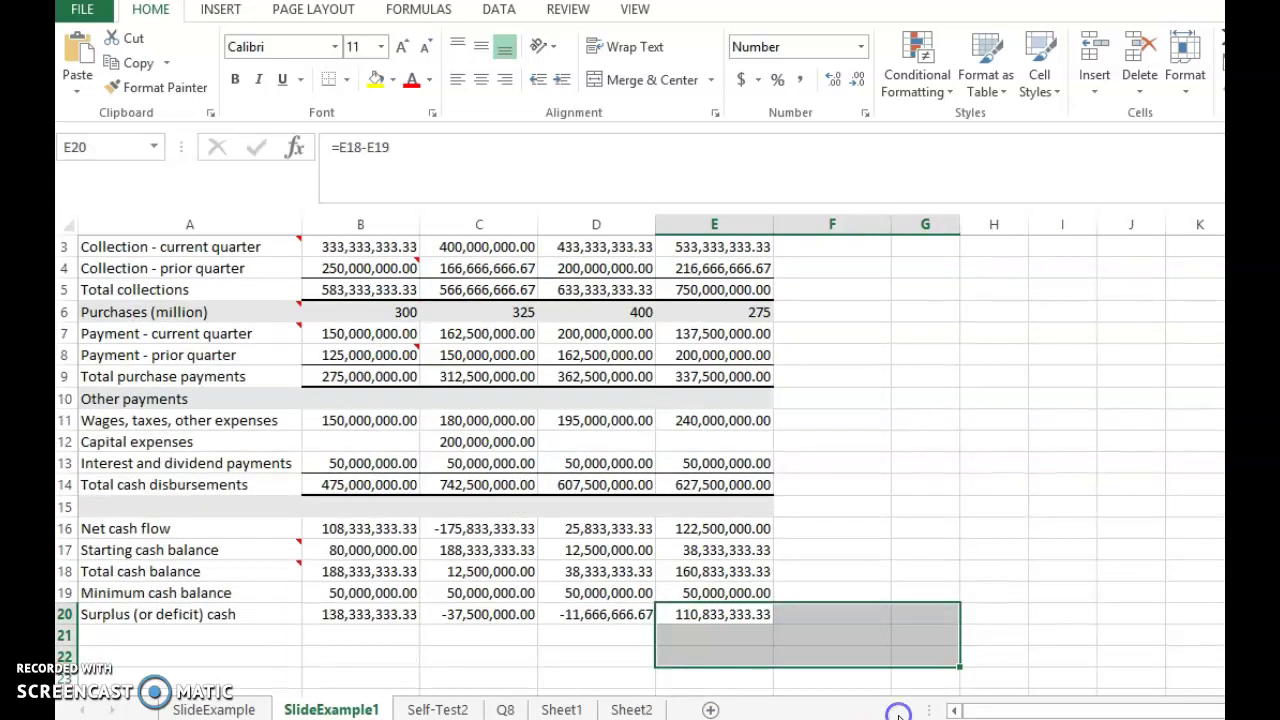
{"action": "left_click", "coordinate": [686, 614]}
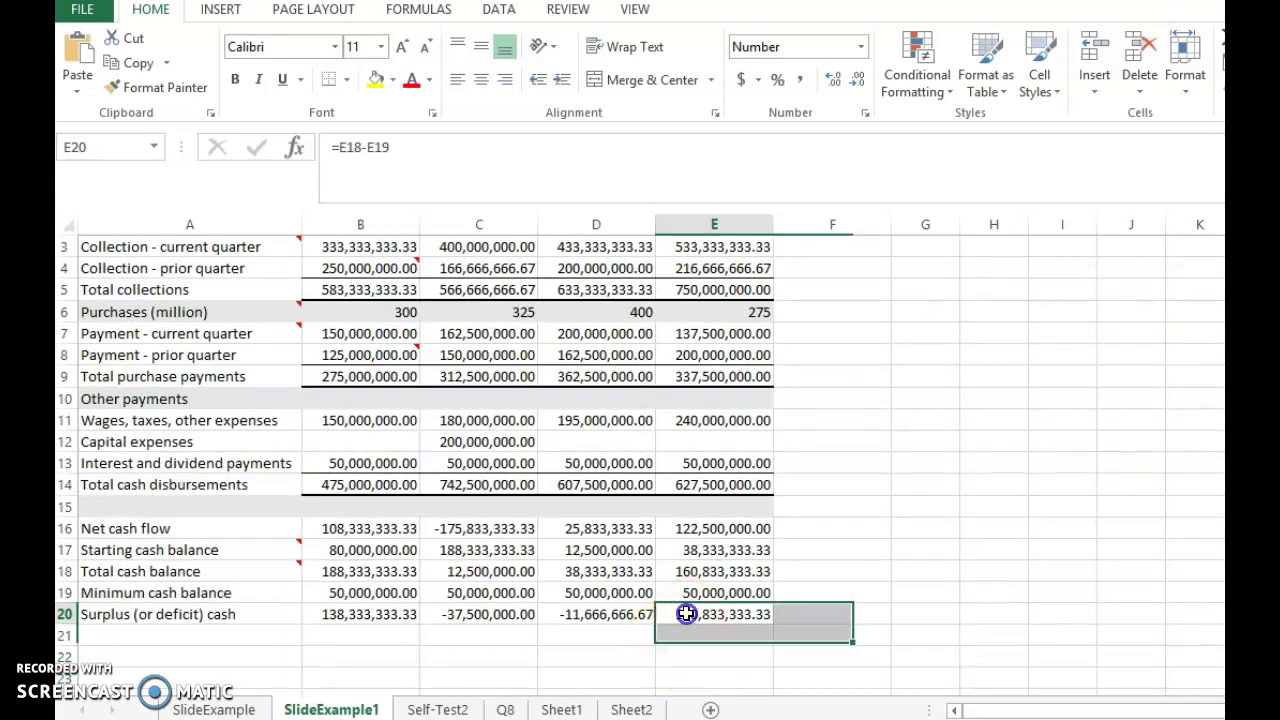
- Compare the Quarter 1 surplus (or deficit) cash in B20 with the Quarter 2 and 3 amounts in C20 and D20
{"action": "left_click", "coordinate": [396, 614]}
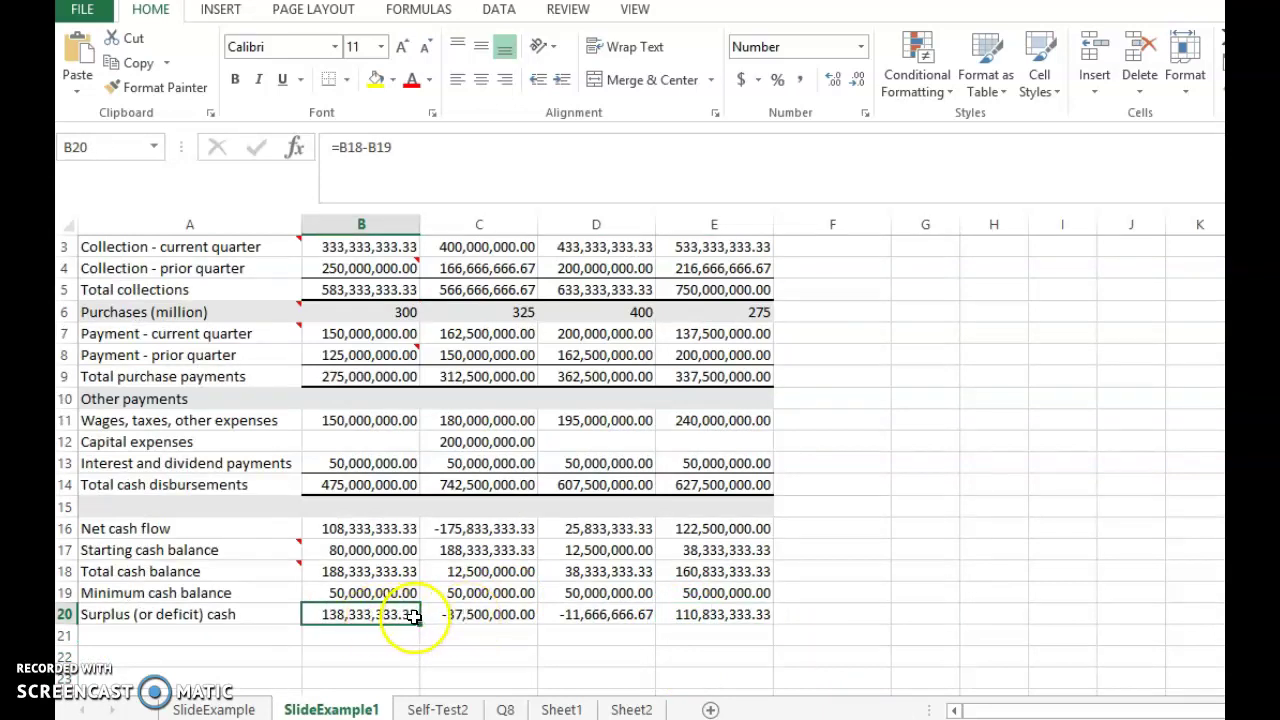
{"action": "left_click", "coordinate": [462, 613]}
{"action": "left_click_drag", "start_coordinate": [575, 613], "coordinate": [464, 615]}
{"action": "left_click", "coordinate": [464, 614]}
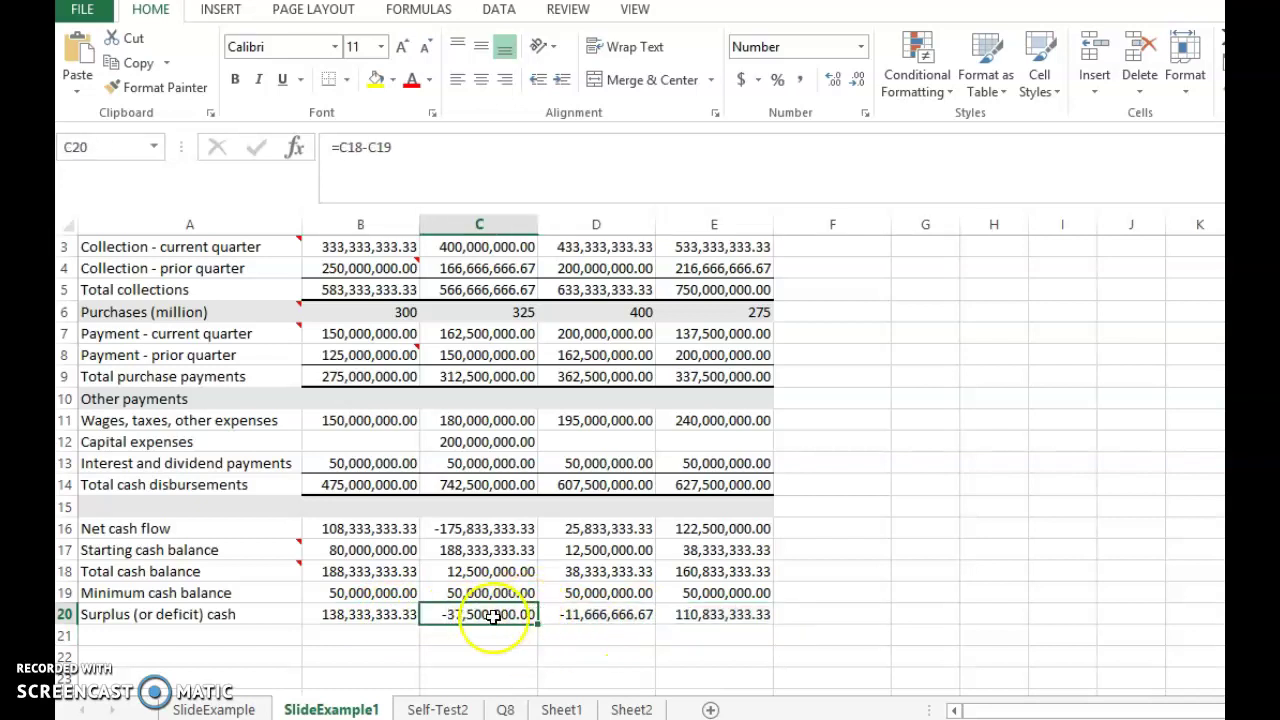
{"action": "left_click", "coordinate": [586, 612]}
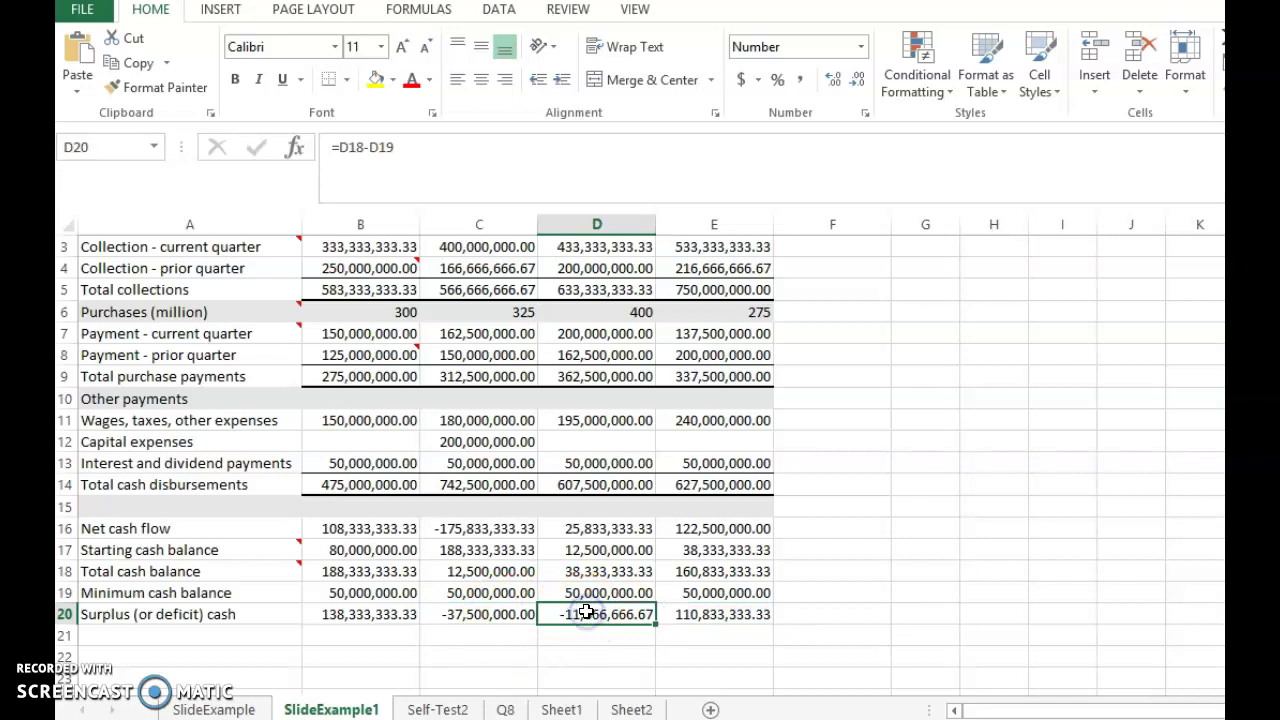
{"action": "left_click", "coordinate": [1075, 346]}
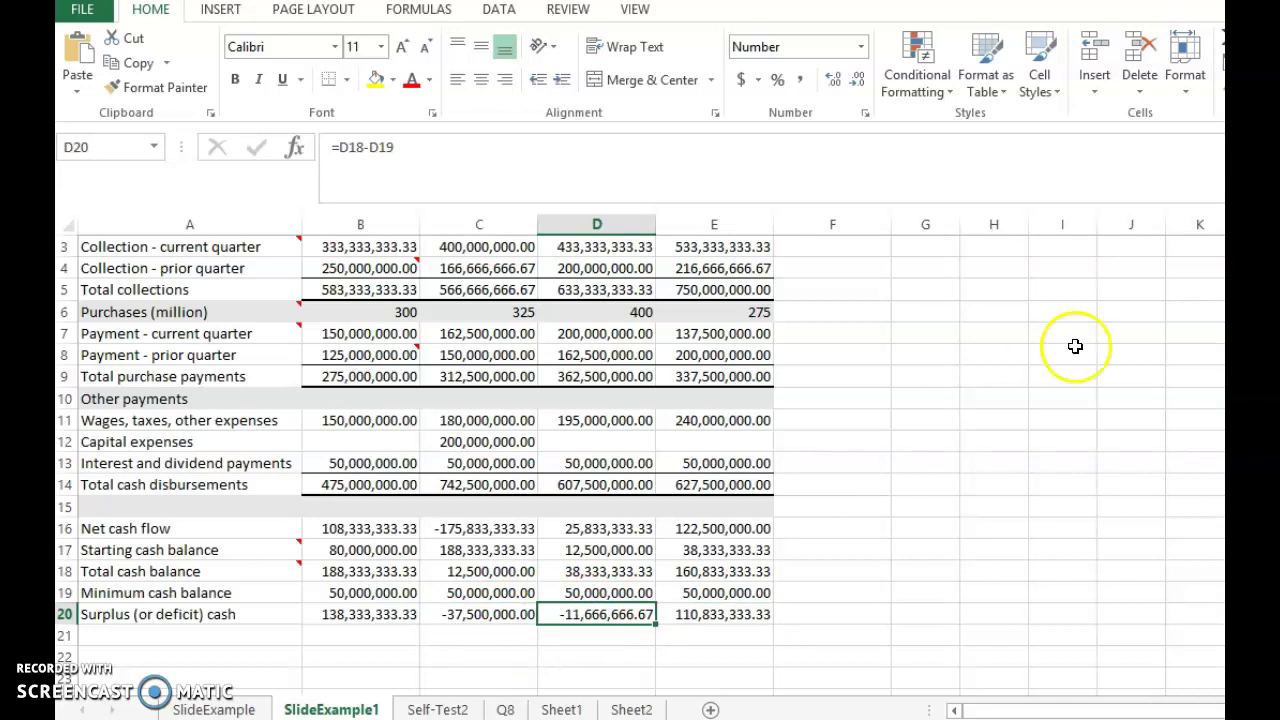
{"action": "scroll", "coordinate": [640, 462], "scroll_direction": "up", "scroll_amount": 1}
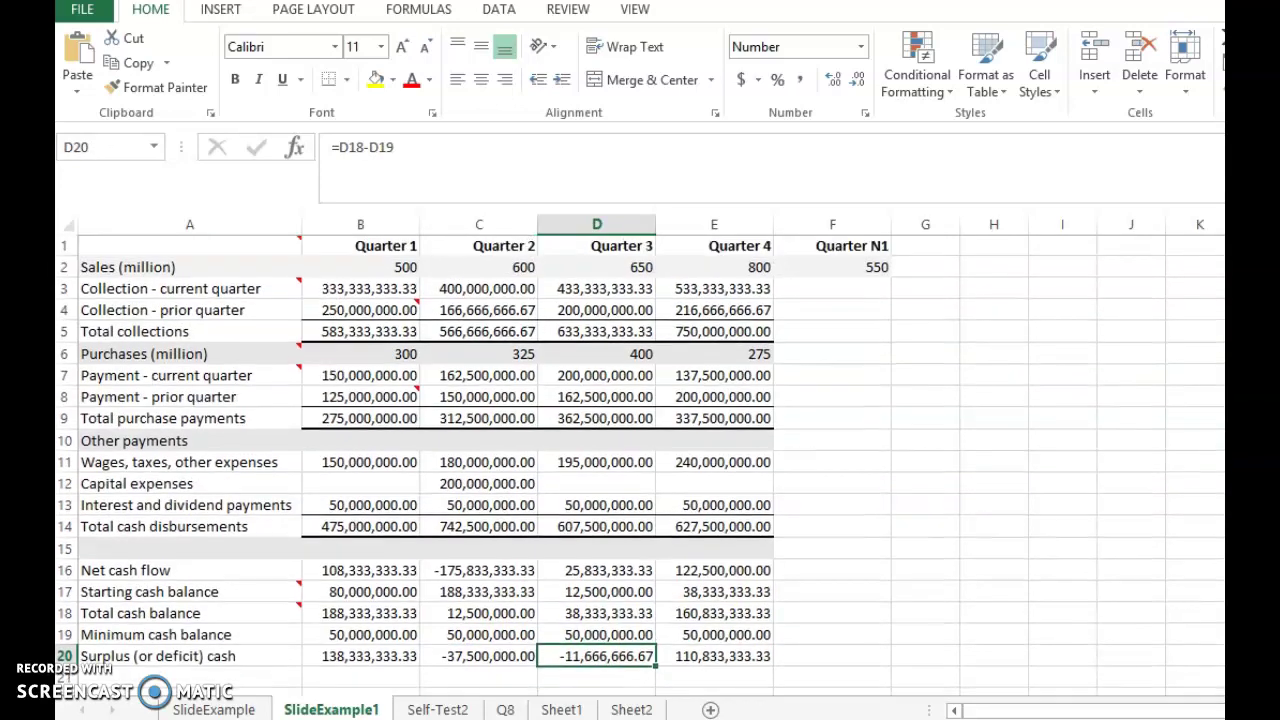
{"action": "left_click", "coordinate": [511, 653]}
{"action": "left_click", "coordinate": [616, 656]}
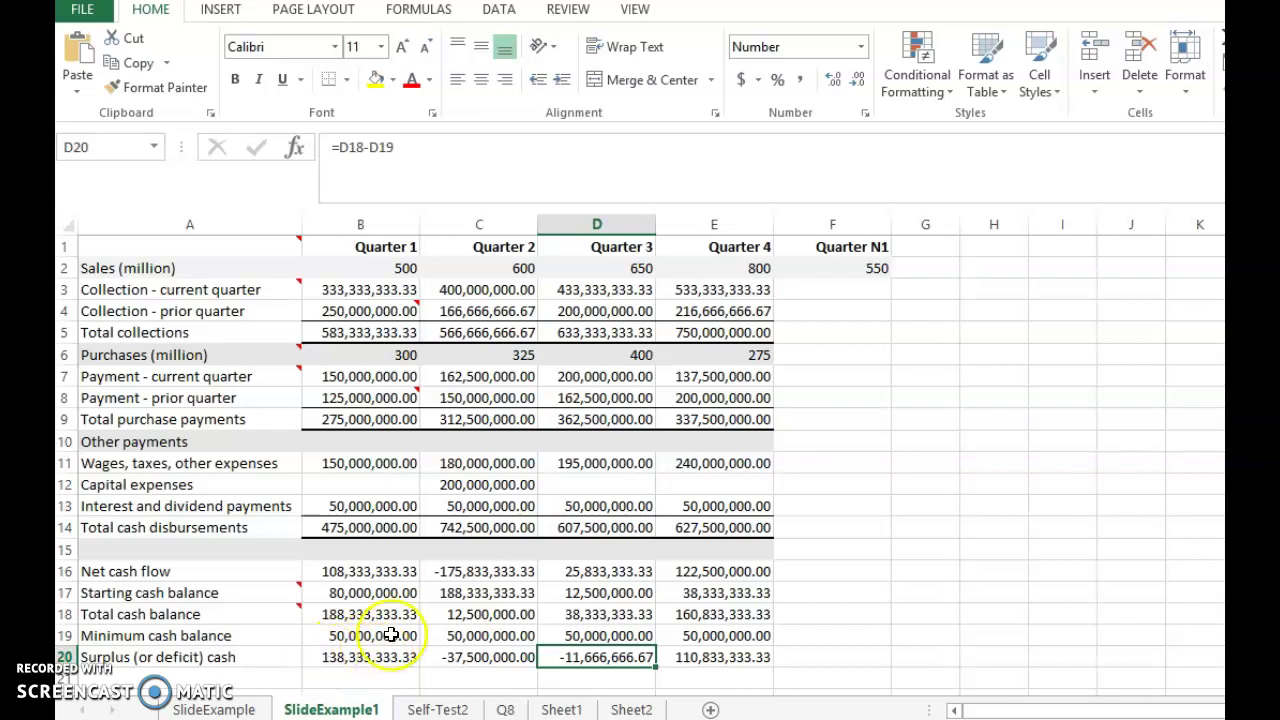
- Recheck the Quarter 1 surplus cash in B20 against the total cash balance in B18 and the minimum cash balance in B19
{"action": "left_click", "coordinate": [360, 657]}
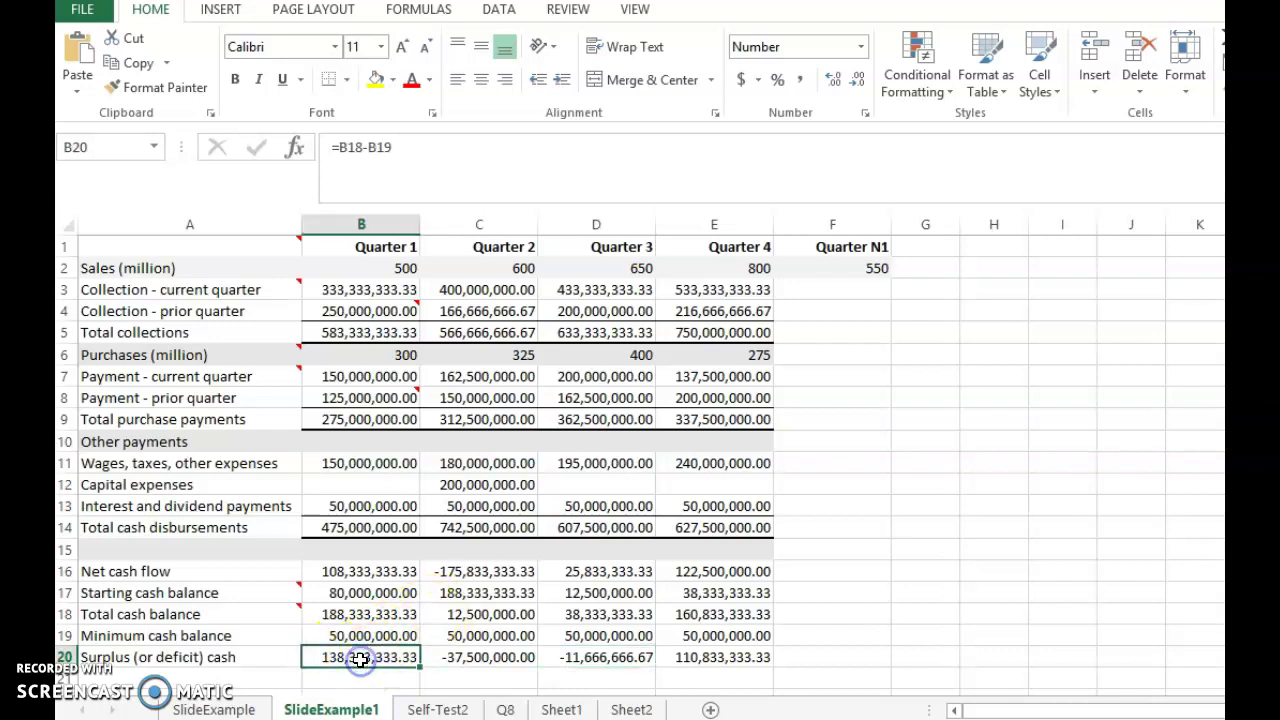
{"action": "left_click", "coordinate": [390, 615]}
{"action": "left_click", "coordinate": [385, 641]}
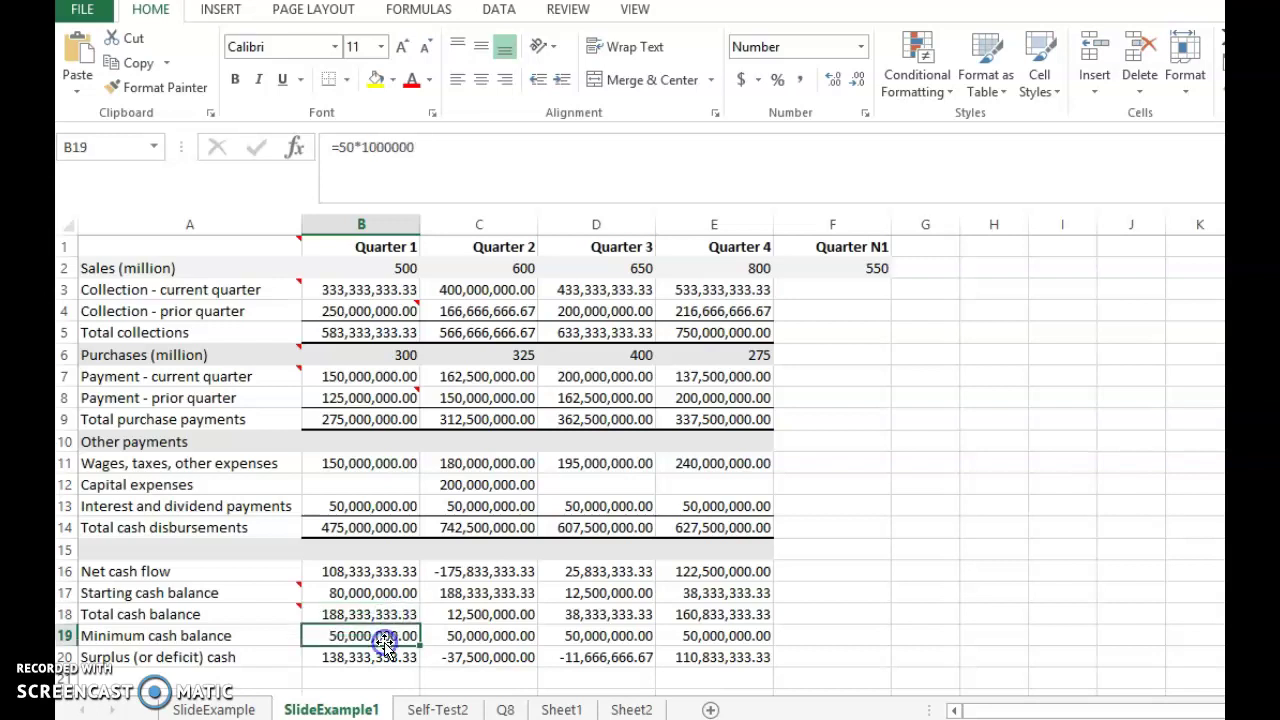
- Trace the Quarter 2 total cash balance in C18 to C16 and C17, and the starting balance in C17 back to B18
{"action": "left_click", "coordinate": [508, 611]}
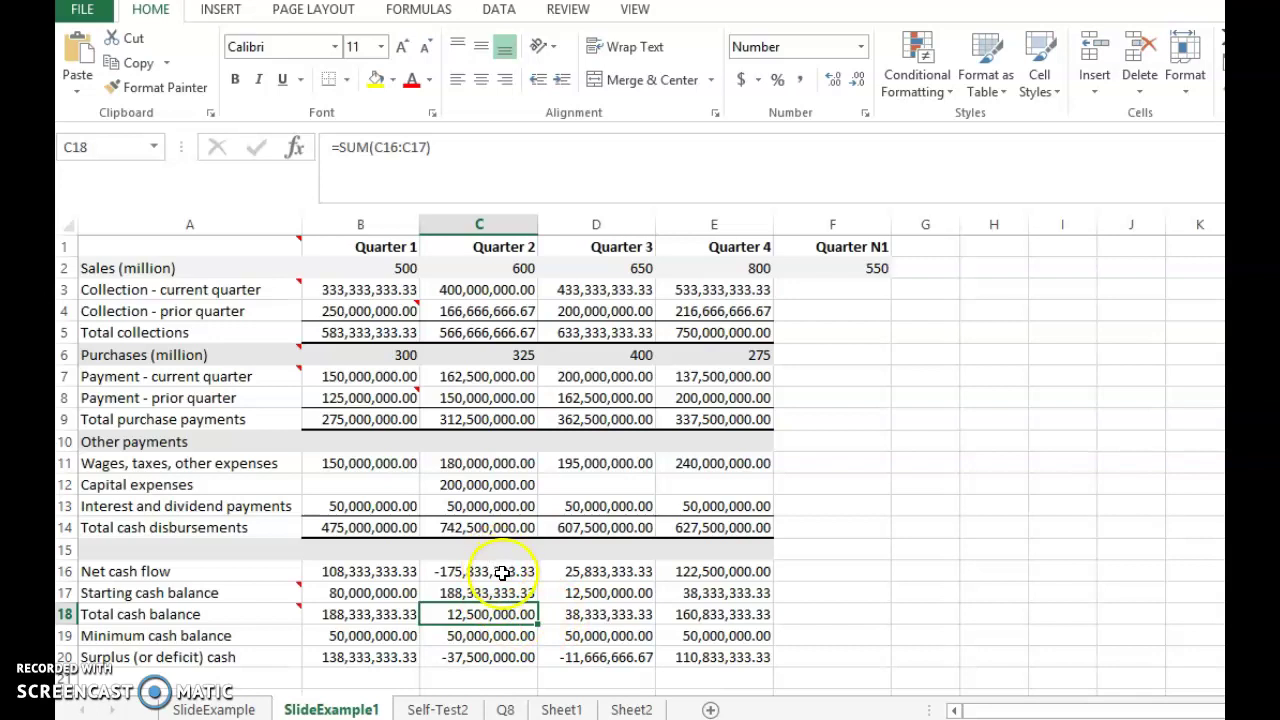
{"action": "left_click", "coordinate": [503, 572]}
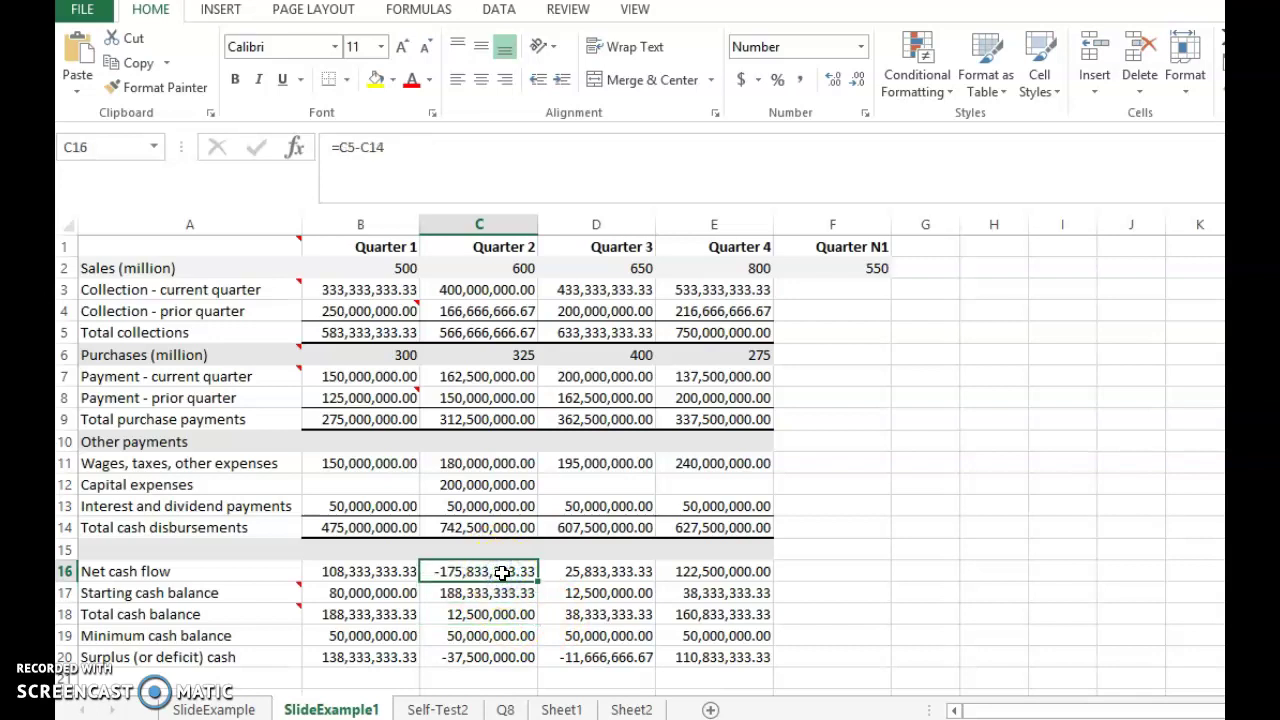
{"action": "left_click", "coordinate": [506, 593]}
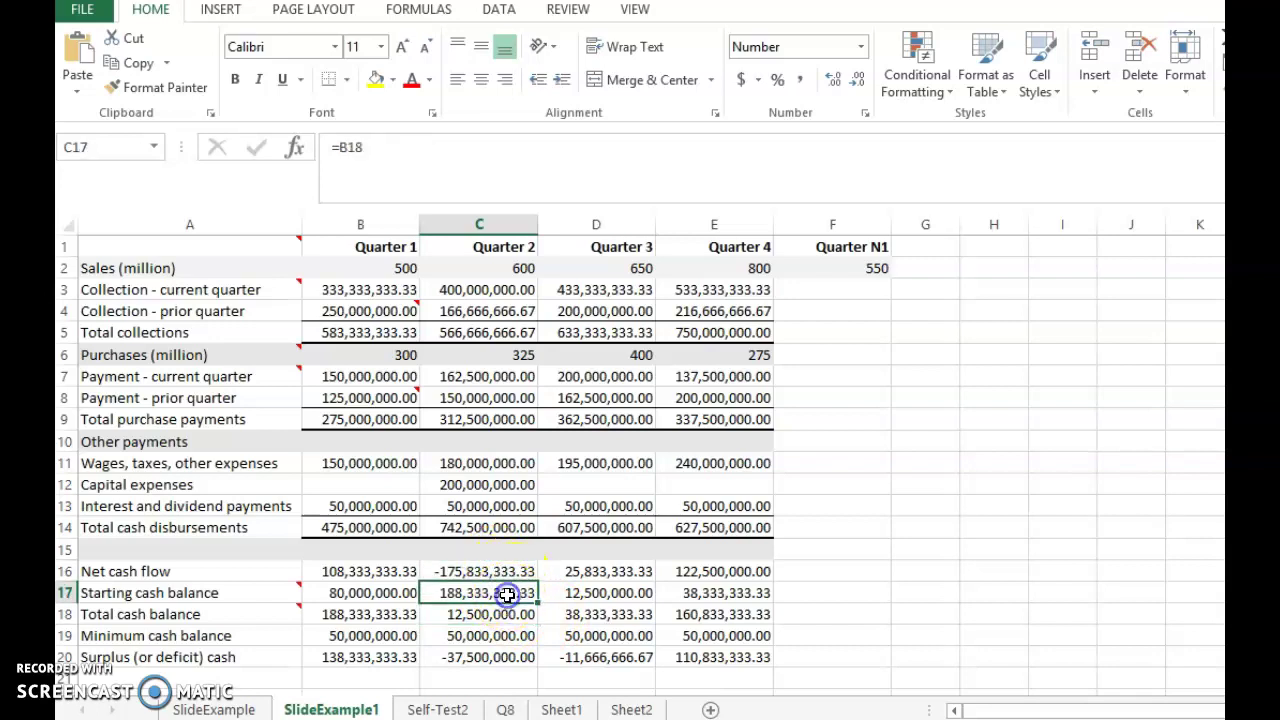
{"action": "left_click", "coordinate": [371, 616]}
{"action": "left_click", "coordinate": [465, 591]}
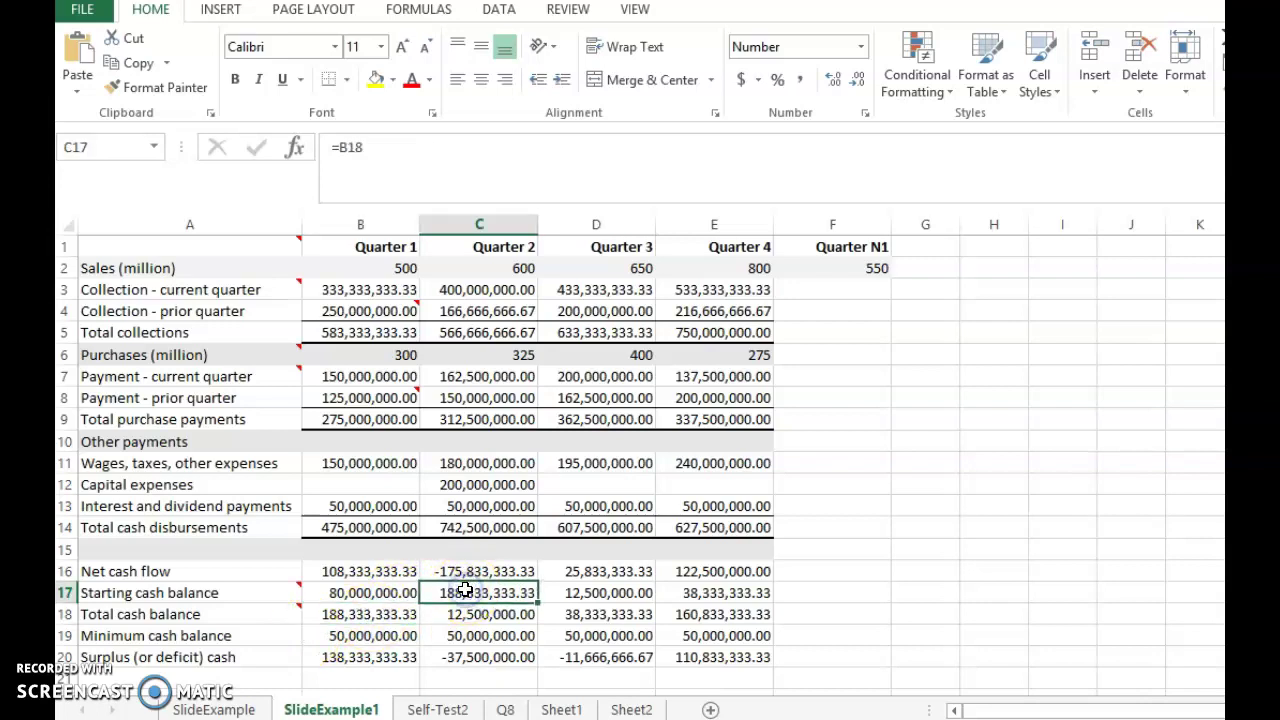
{"action": "left_click", "coordinate": [496, 614]}
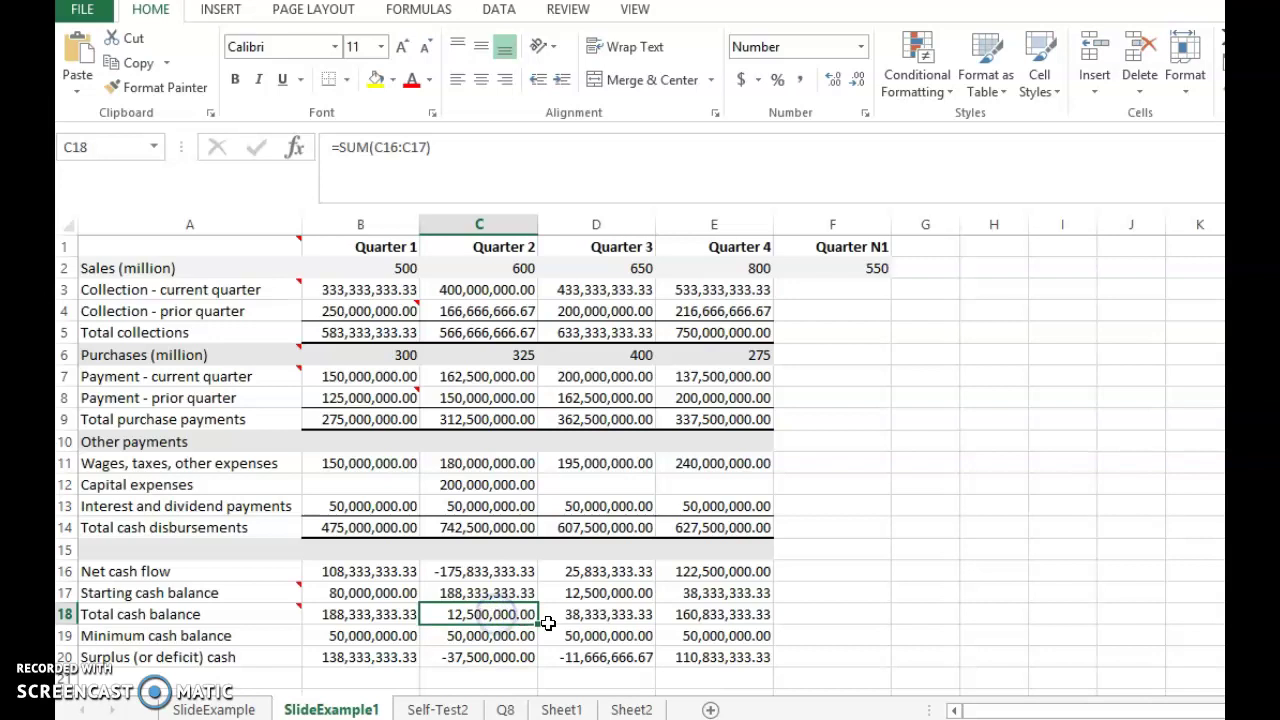
{"action": "left_click", "coordinate": [524, 618]}
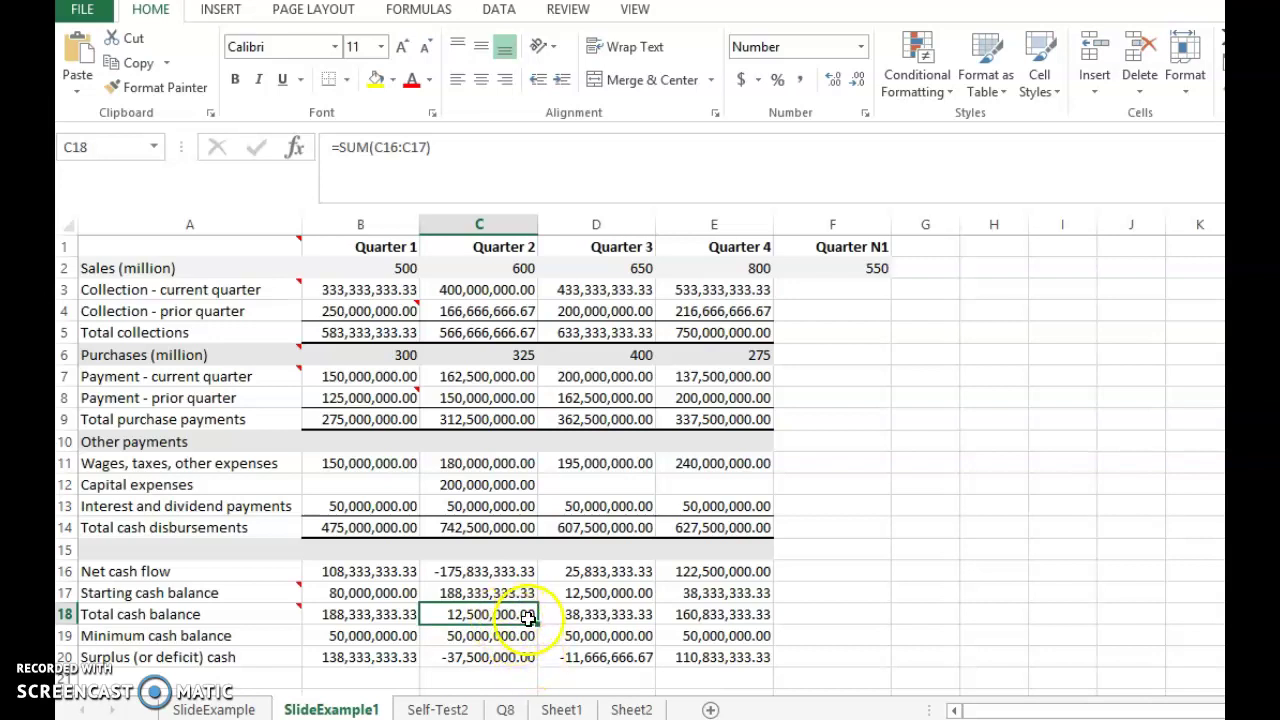
- Trace the Quarter 2 surplus (or deficit) cash in C20 to the total cash balance in C18 and minimum cash balance in C19
{"action": "left_click", "coordinate": [494, 638]}
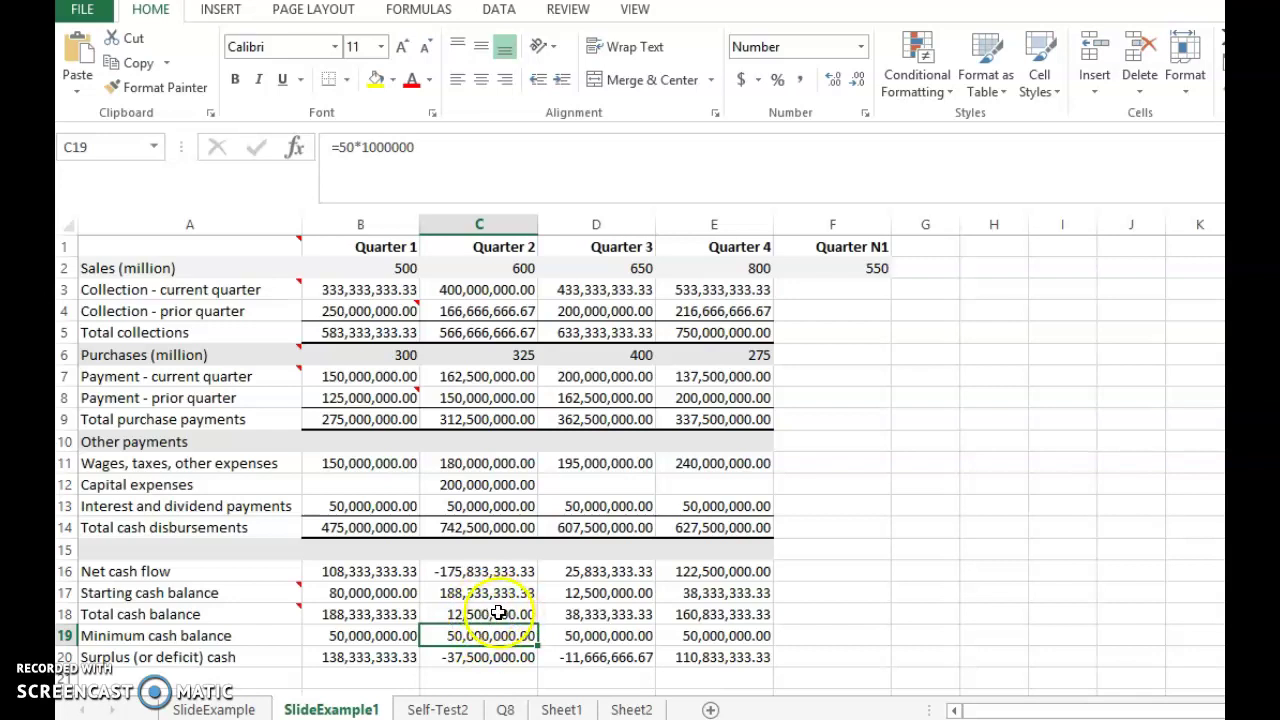
{"action": "left_click", "coordinate": [498, 614]}
{"action": "left_click", "coordinate": [491, 630]}
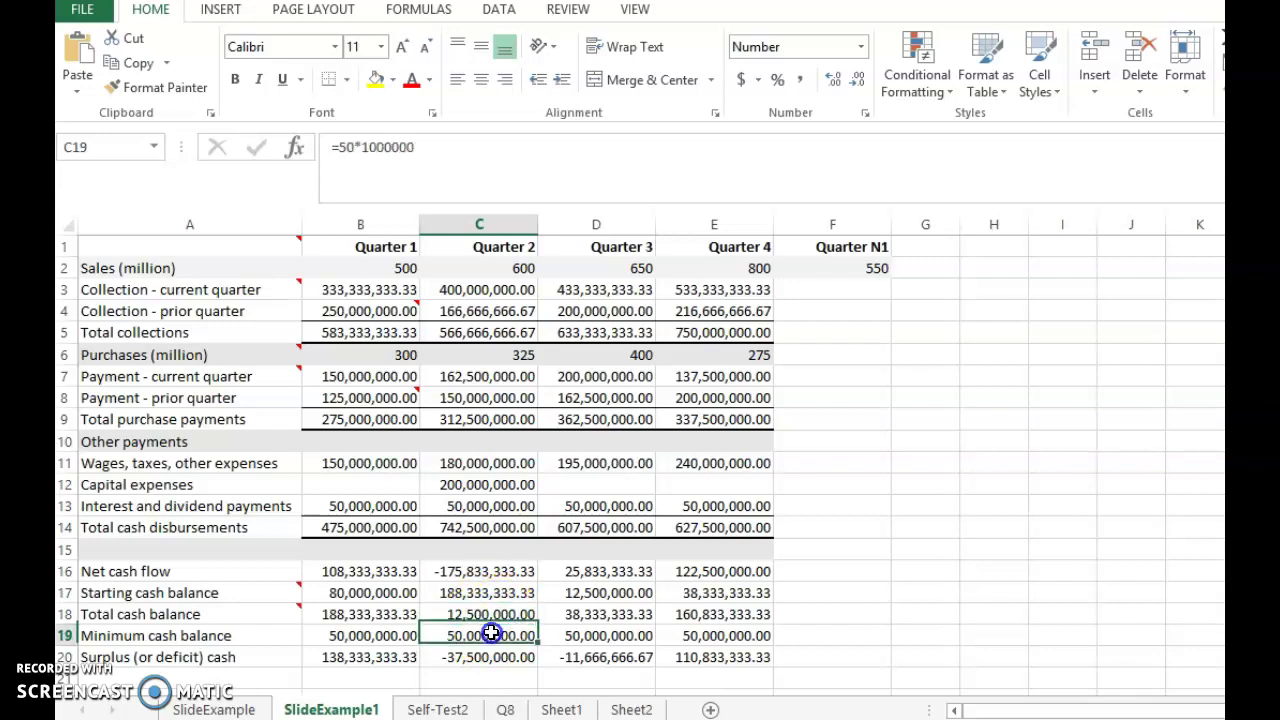
{"action": "left_click", "coordinate": [489, 658]}
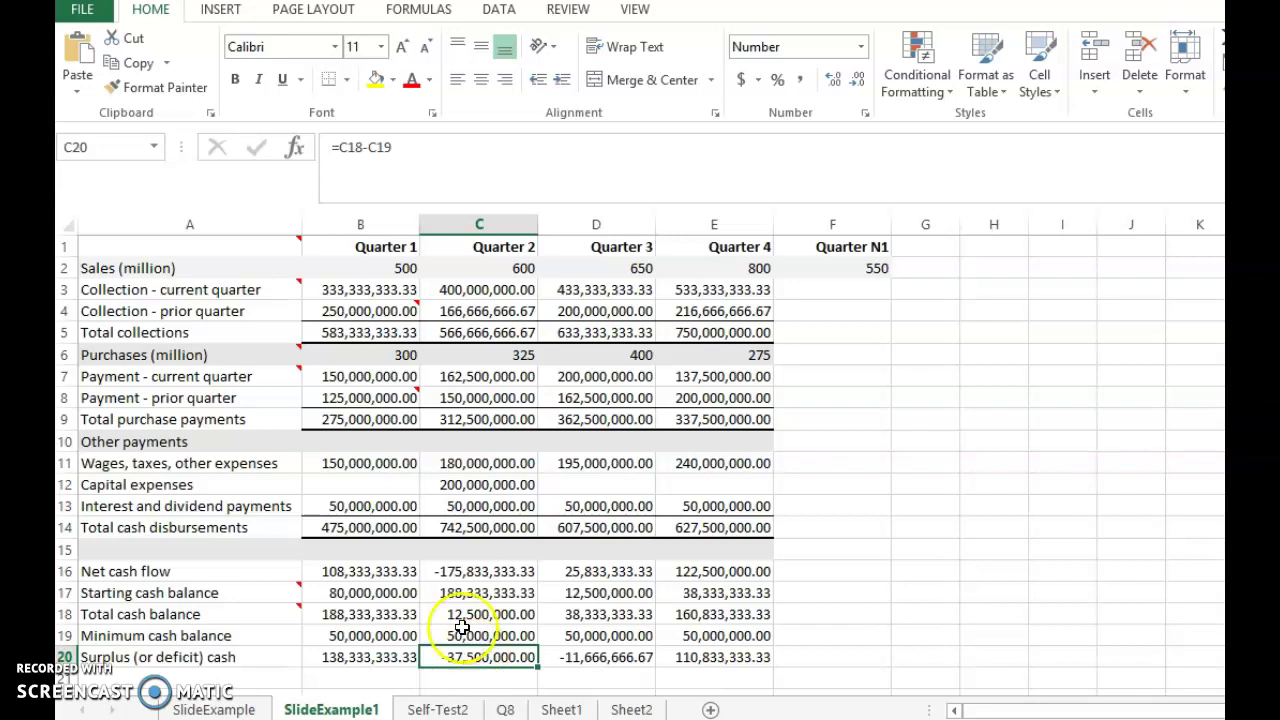
{"action": "left_click", "coordinate": [457, 634]}
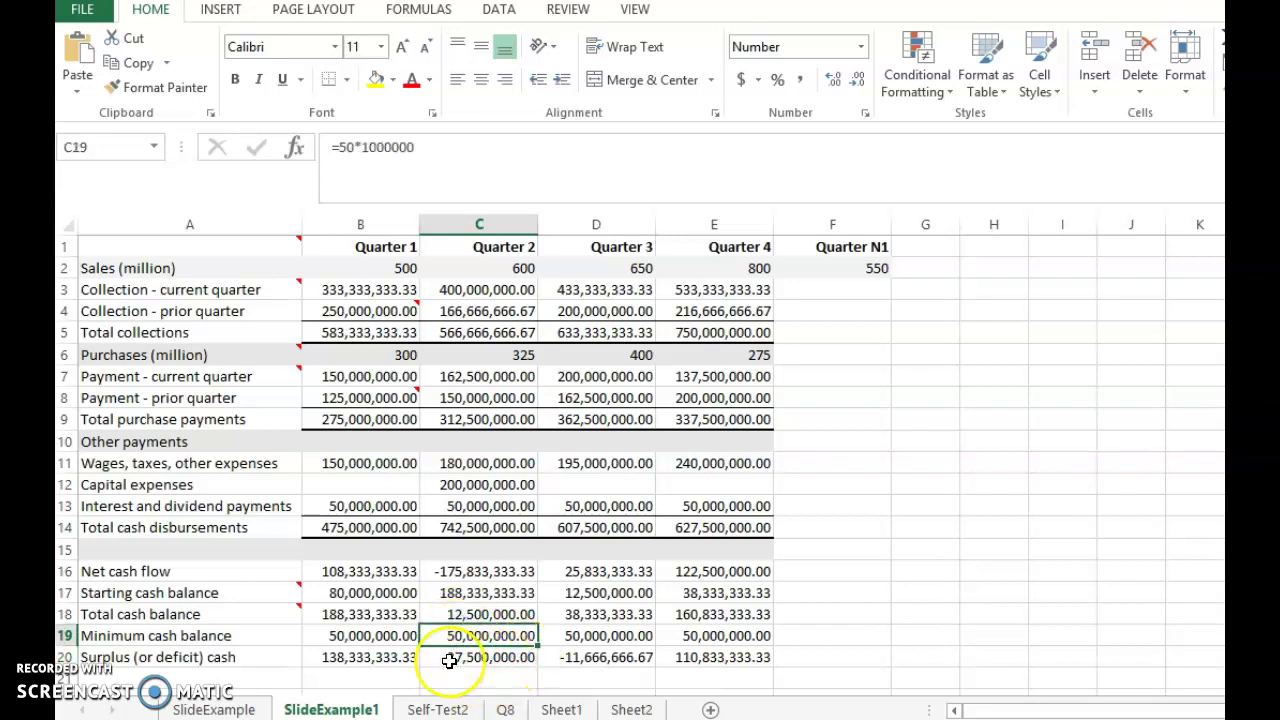
{"action": "left_click", "coordinate": [455, 660]}
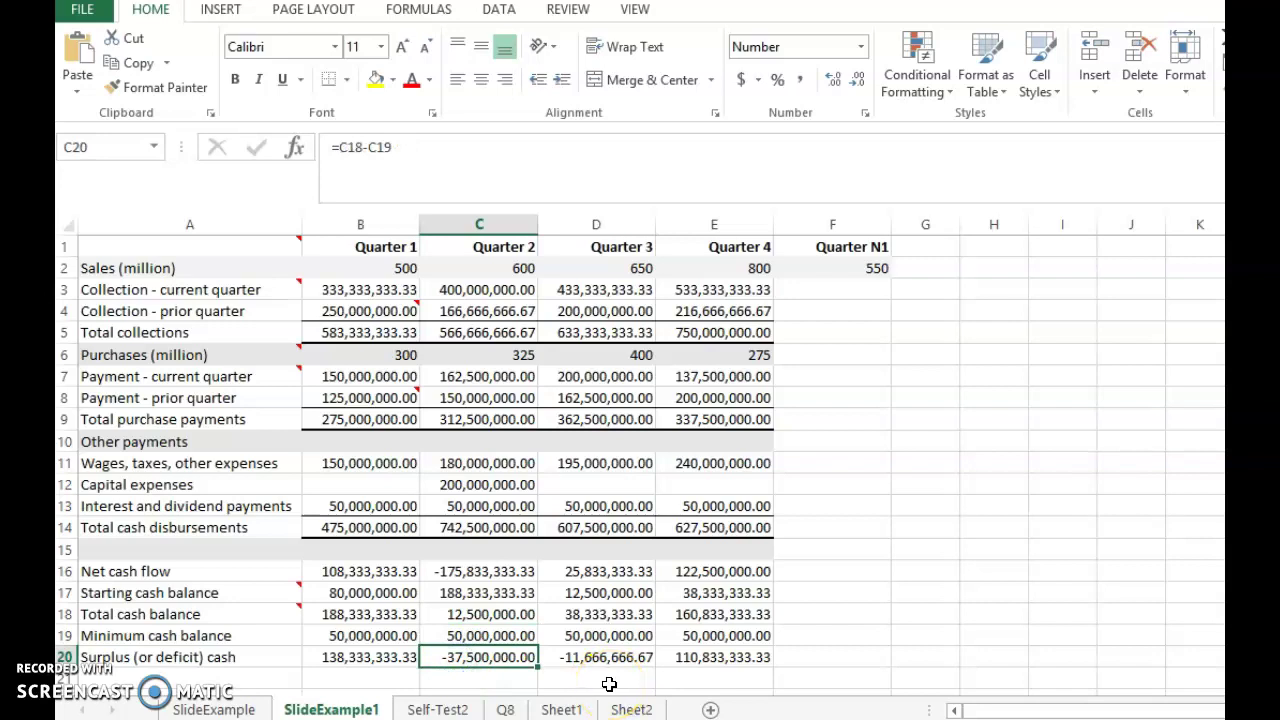